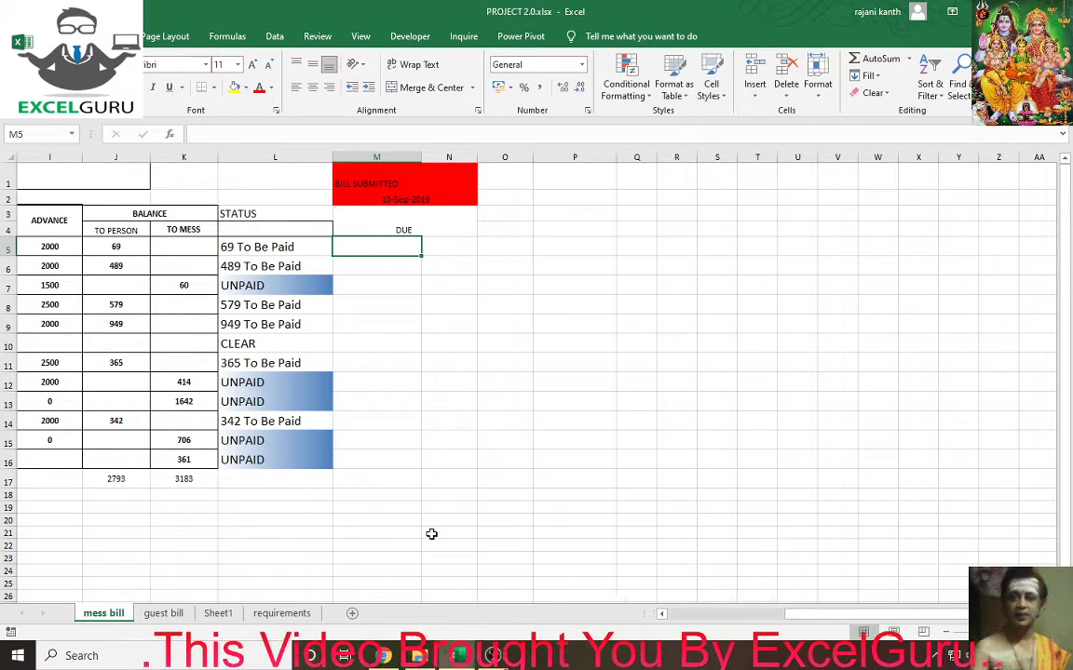
# Inspect the STATUS formulas in column L, then pick cell M5 under DUE.
pyautogui.press('Left')
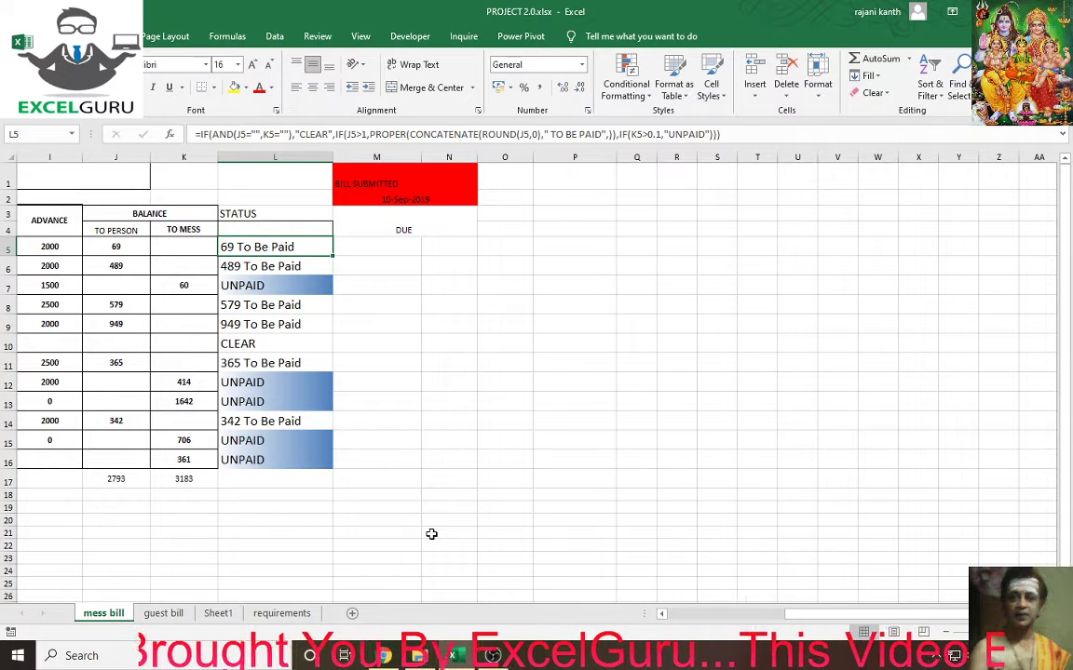
pyautogui.press('Down')
pyautogui.press('Down')
pyautogui.press('Down')
pyautogui.press('Up')
pyautogui.press('Up')
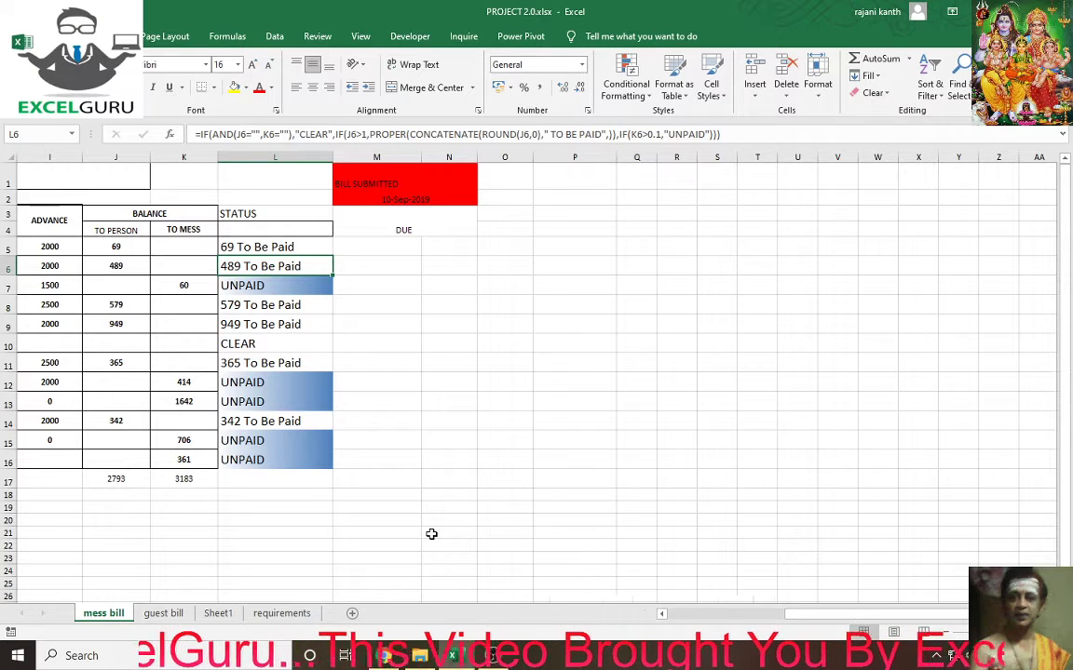
pyautogui.keyDown('ctrl'); pyautogui.scroll(5, 432, 533); pyautogui.keyUp('ctrl')
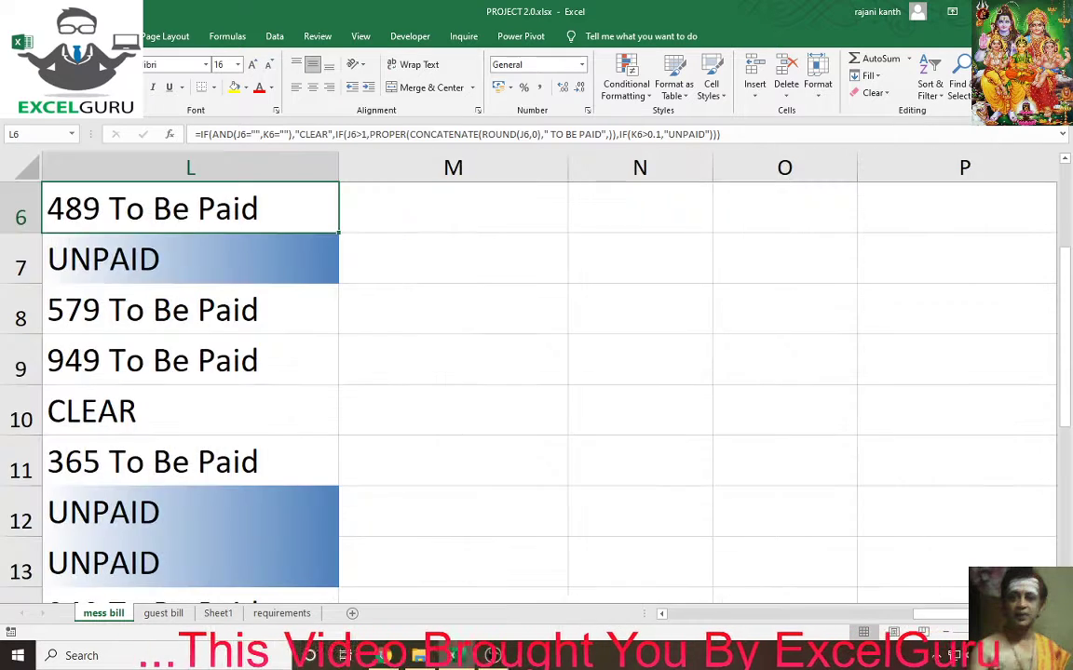
pyautogui.click(765, 617)
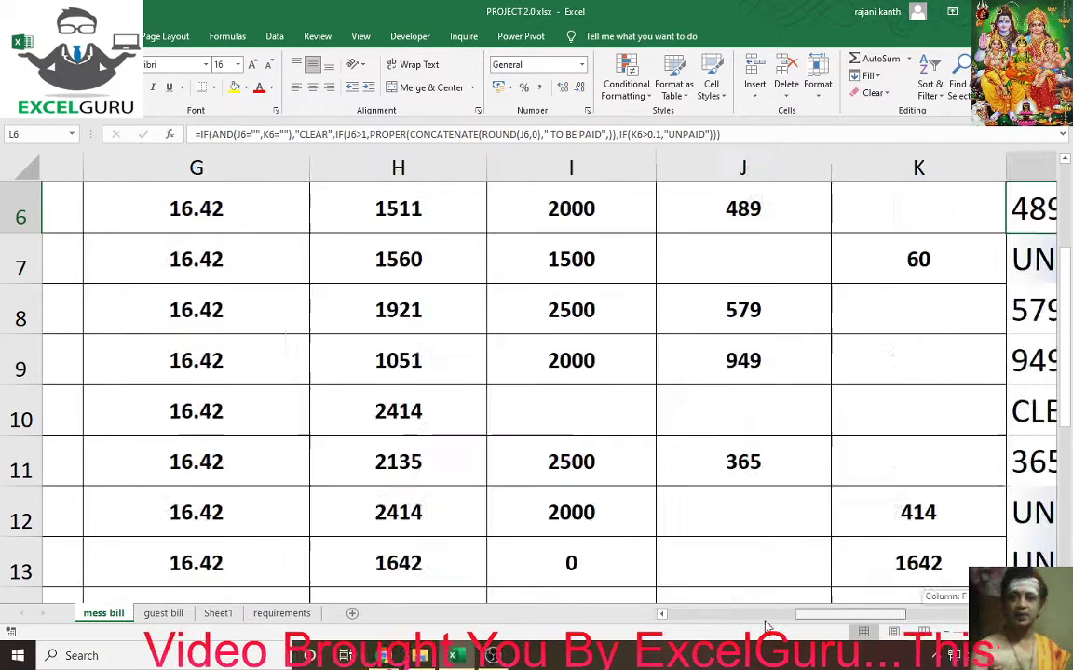
pyautogui.click(766, 618)
pyautogui.hscroll(6, 749, 558)
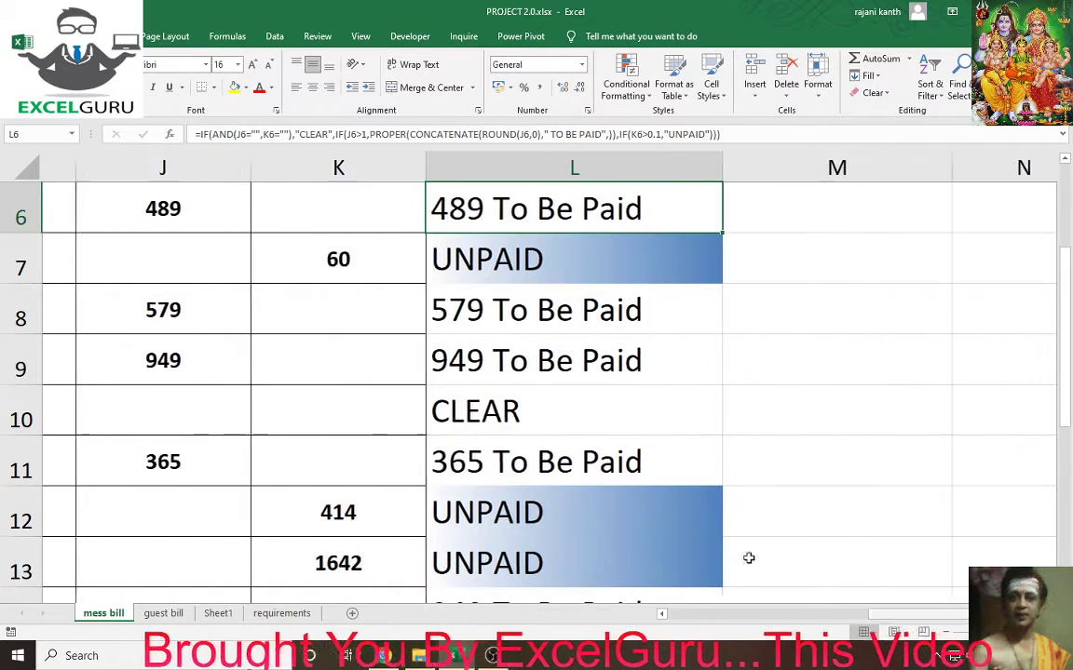
pyautogui.scroll(2, 515, 431)
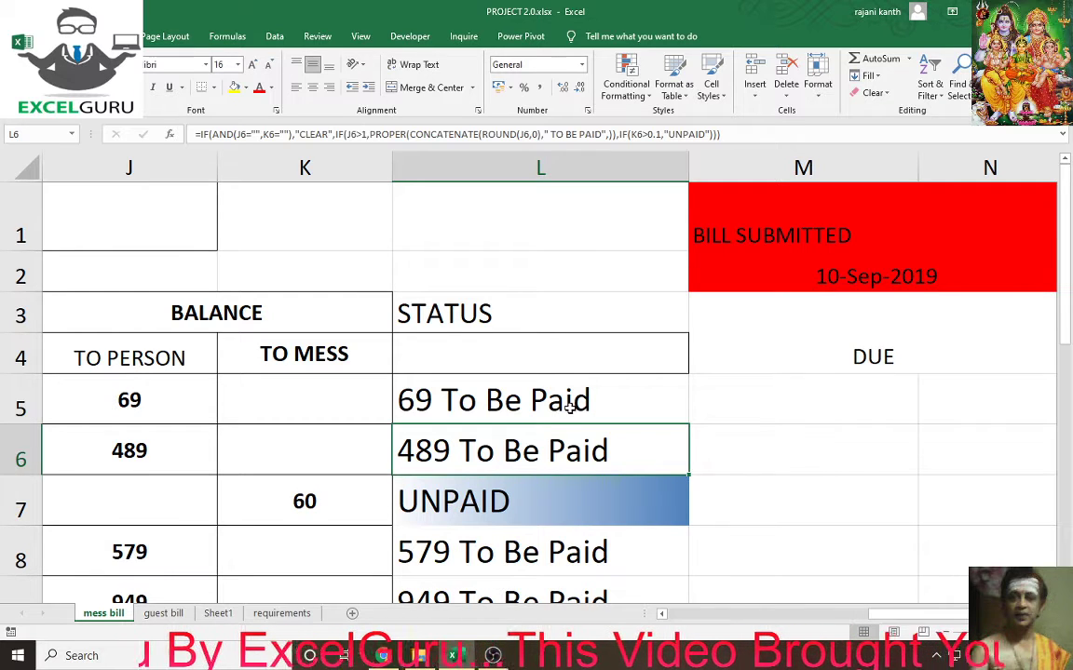
pyautogui.scroll(-1, 570, 407)
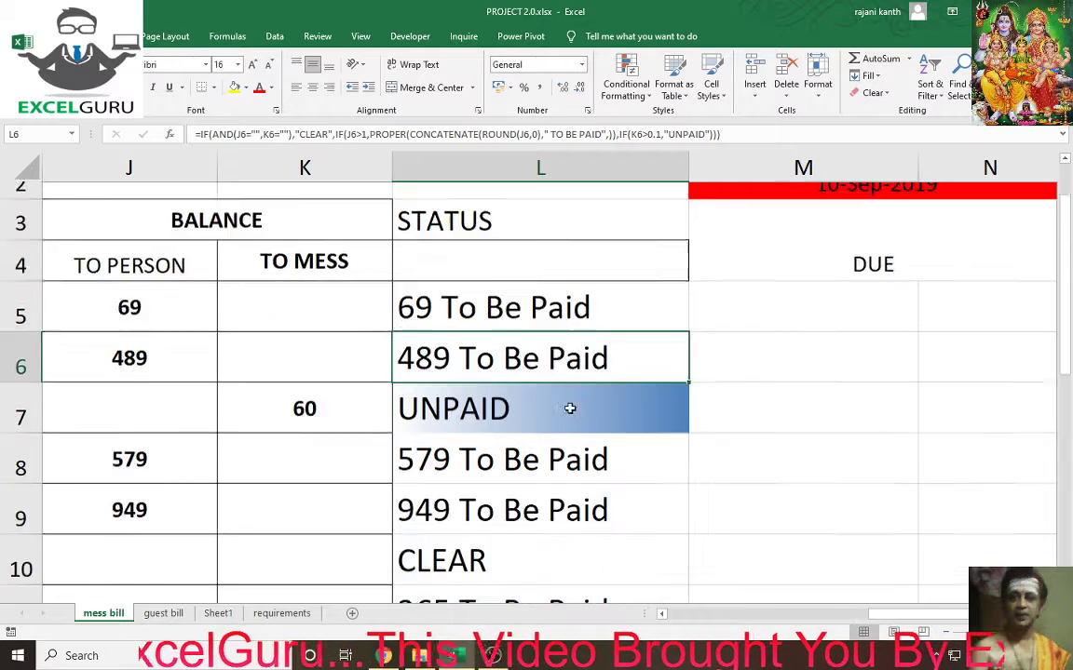
pyautogui.scroll(-1, 569, 406)
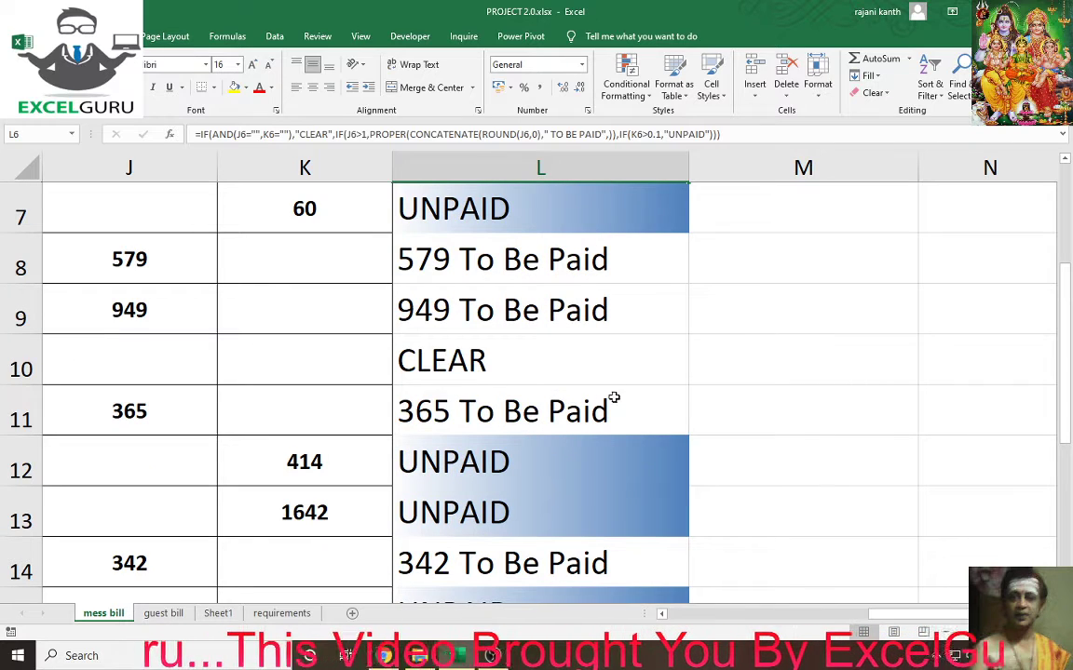
pyautogui.scroll(2, 547, 377)
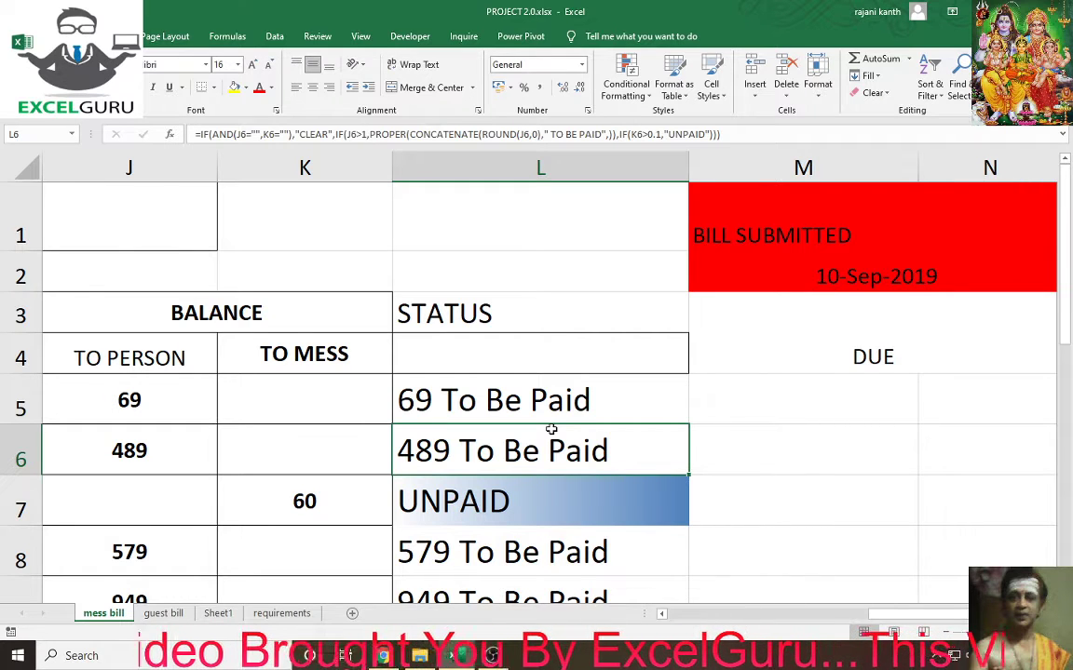
pyautogui.moveTo(503, 399)
pyautogui.mouseDown()
pyautogui.moveTo(35, 399)
pyautogui.moveTo(795, 434)
pyautogui.mouseUp()
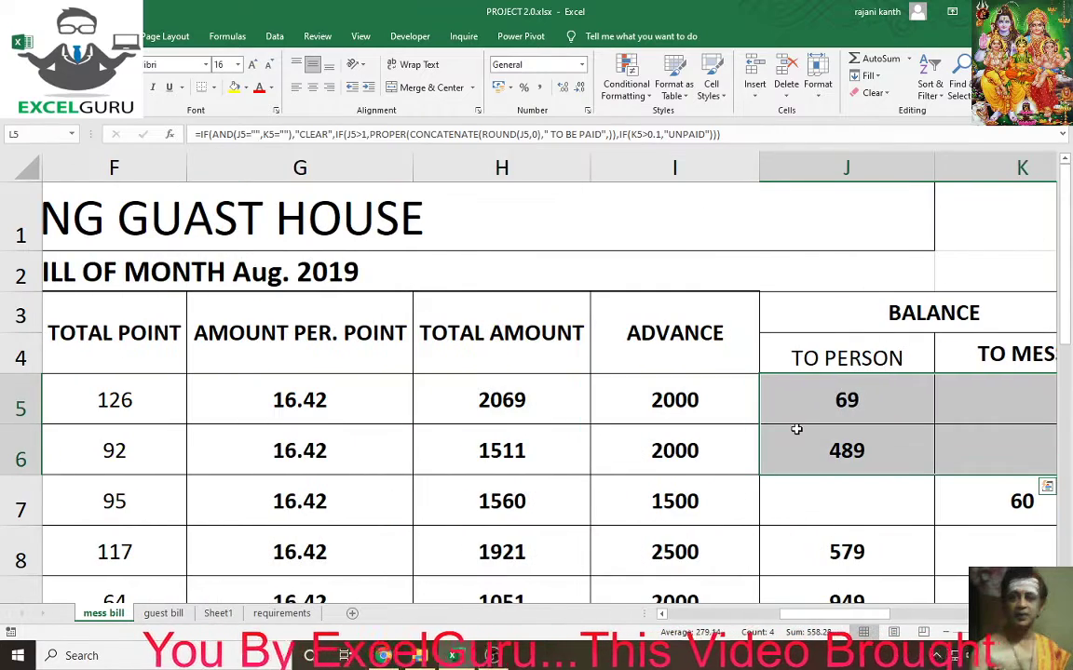
pyautogui.moveTo(825, 628); pyautogui.dragTo(901, 372)
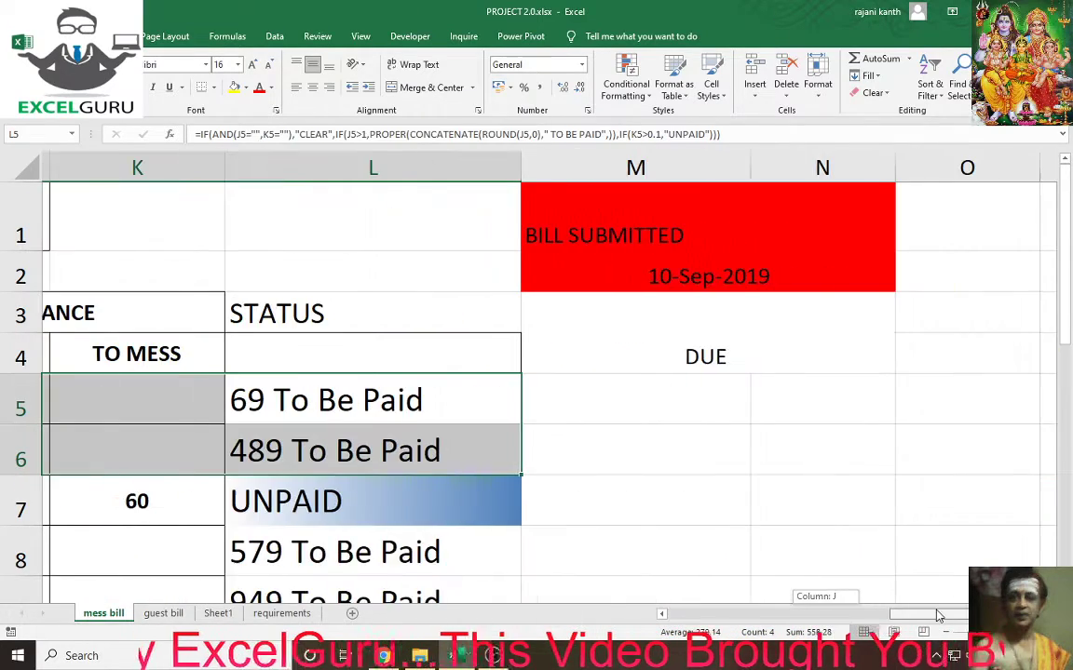
pyautogui.click(618, 402)
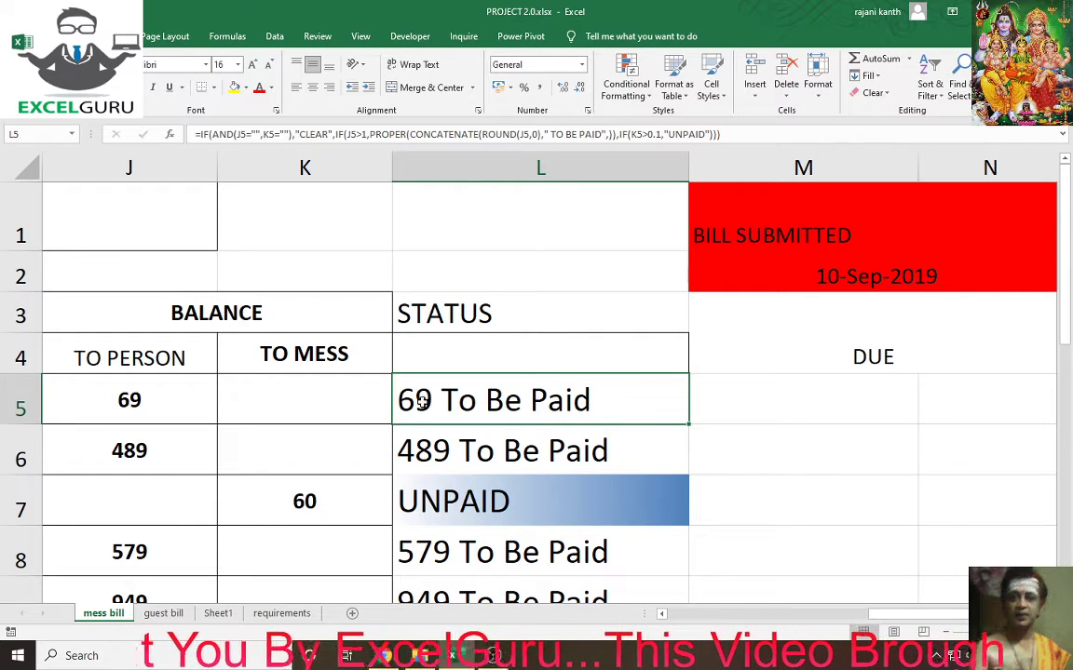
pyautogui.click(742, 400)
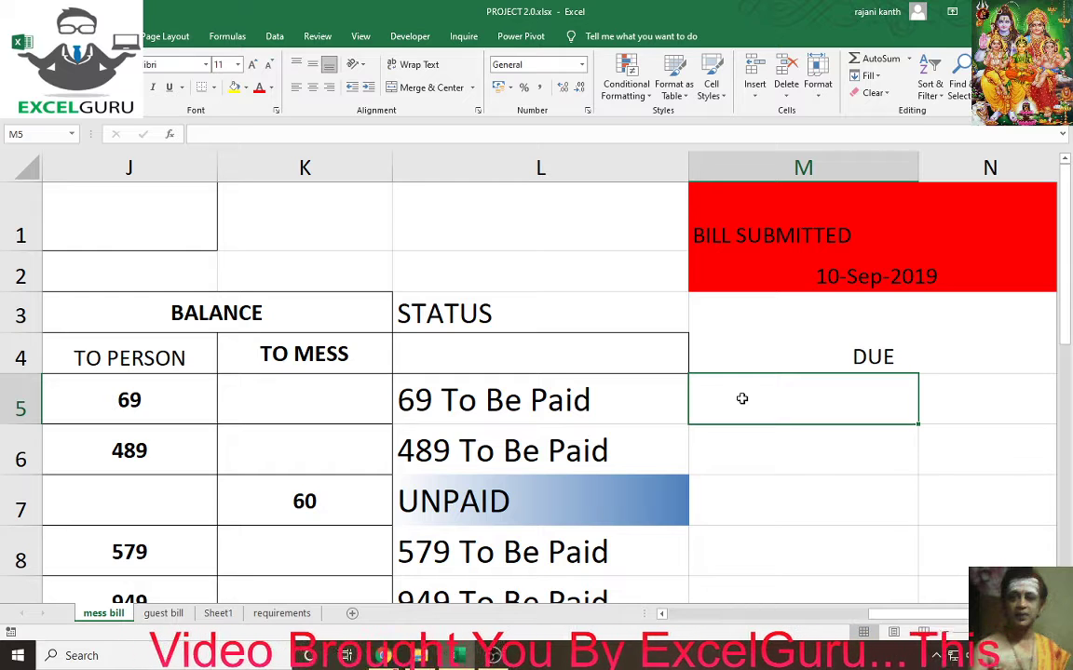
# Enter =FIND("Paid",L5) in M5.
pyautogui.write('=FIN')
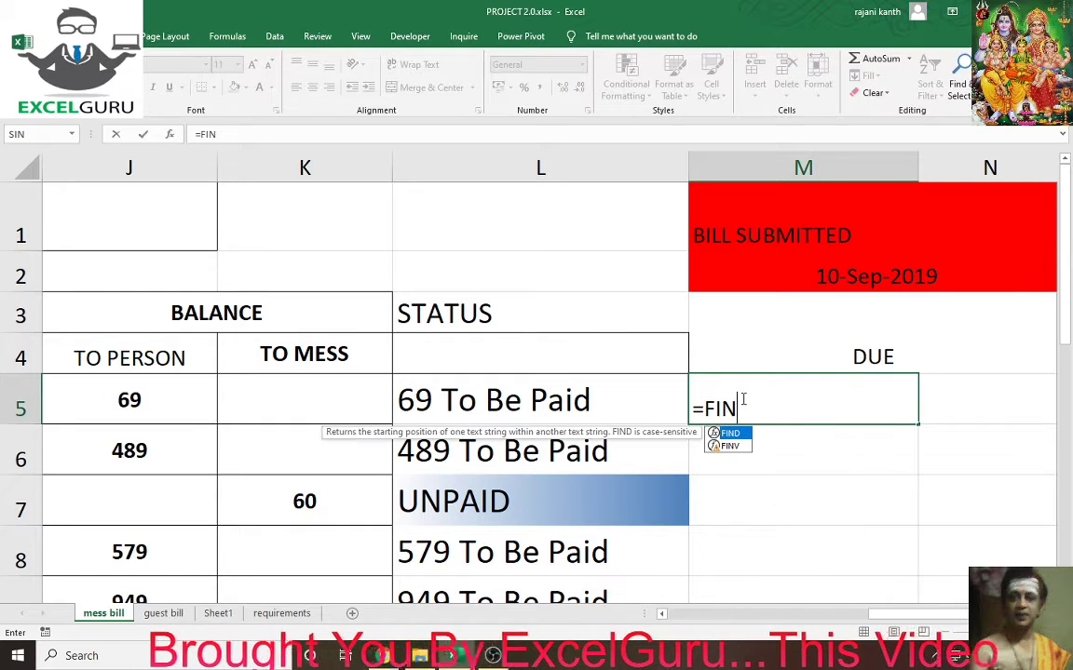
pyautogui.press('BackSpace')
pyautogui.press('BackSpace')
pyautogui.write('IND')
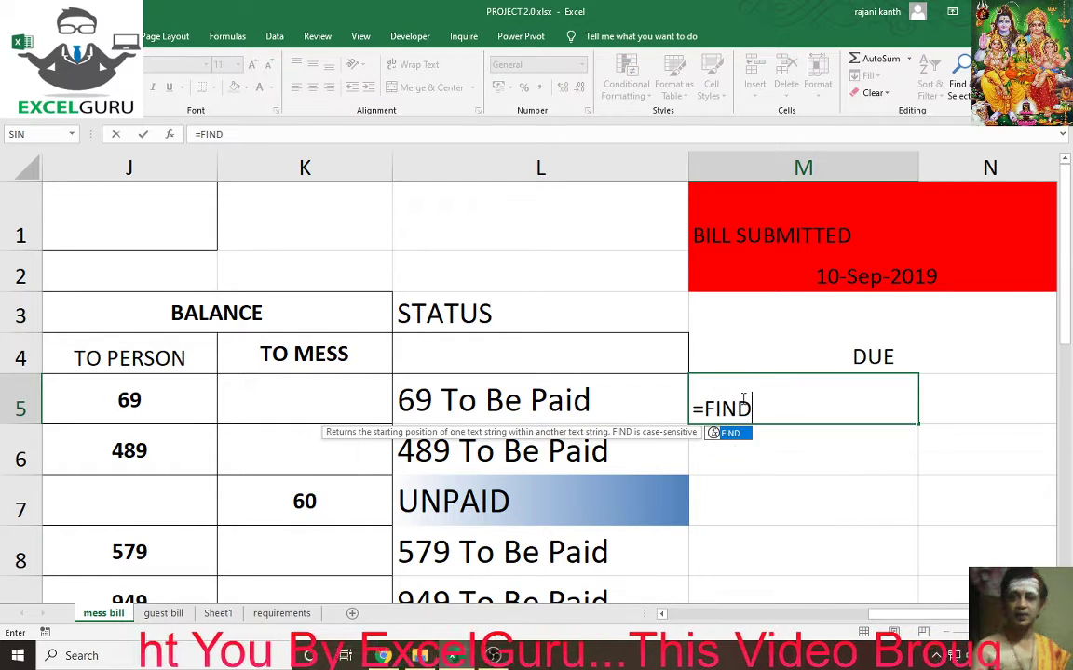
pyautogui.write('(')
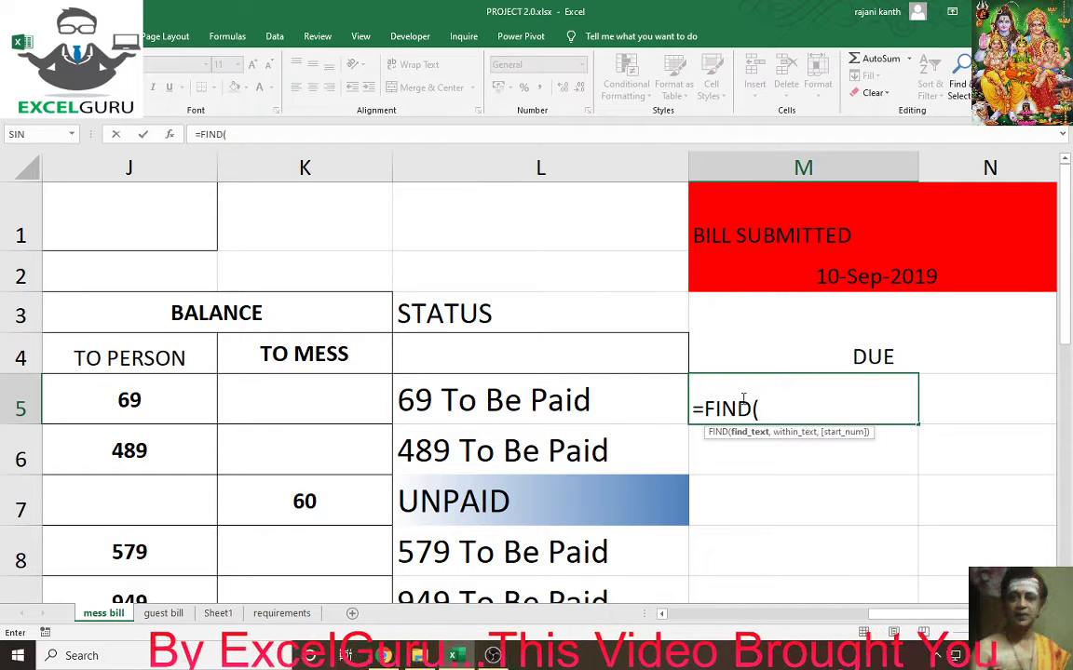
pyautogui.write('"PAI')
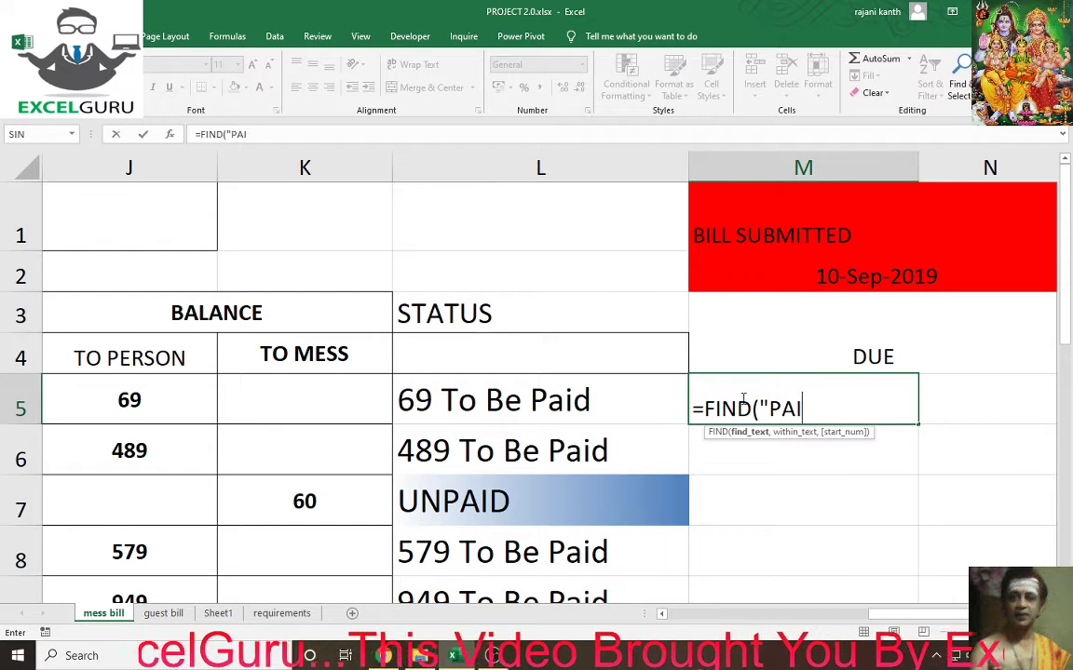
pyautogui.press('BackSpace')
pyautogui.press('BackSpace')
pyautogui.write('aid')
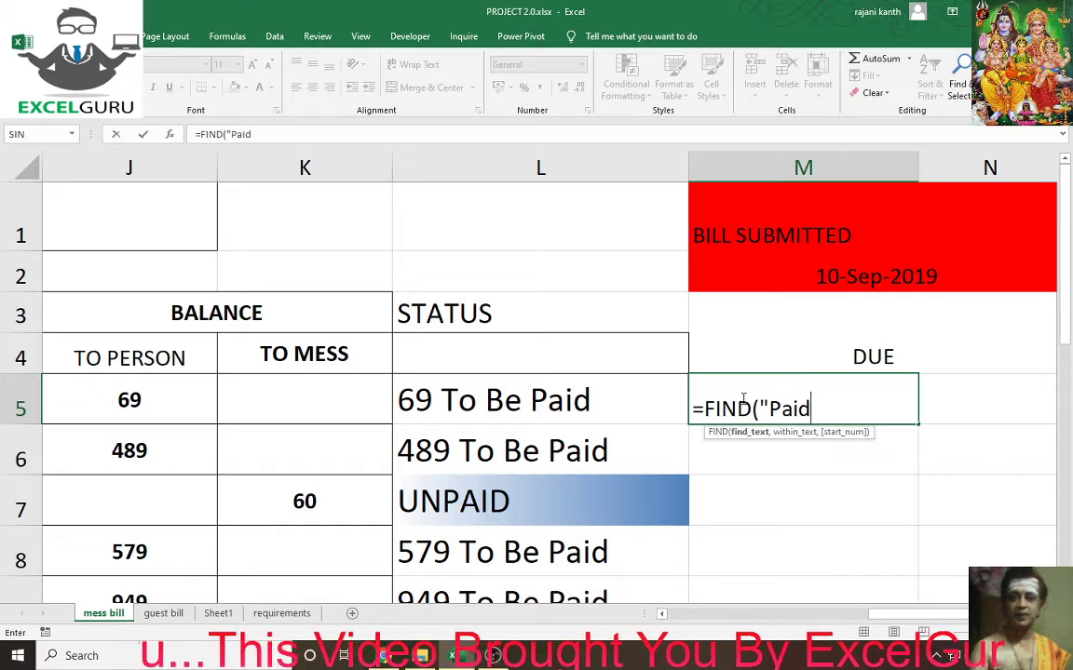
pyautogui.write('",')
pyautogui.press('Left')
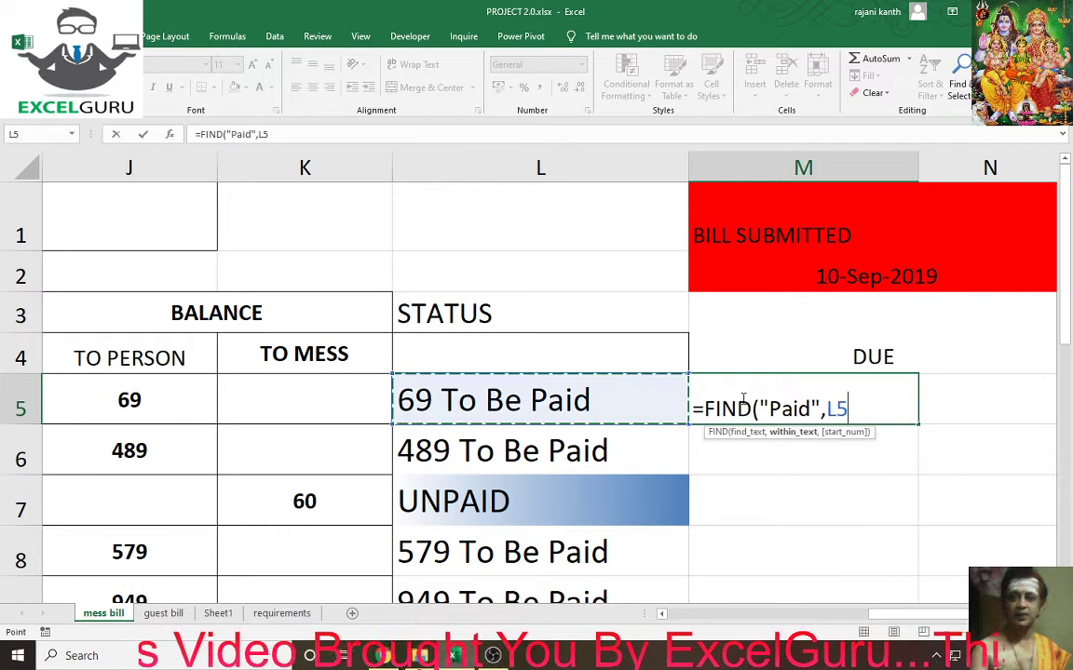
pyautogui.write(')')
pyautogui.press('Return')
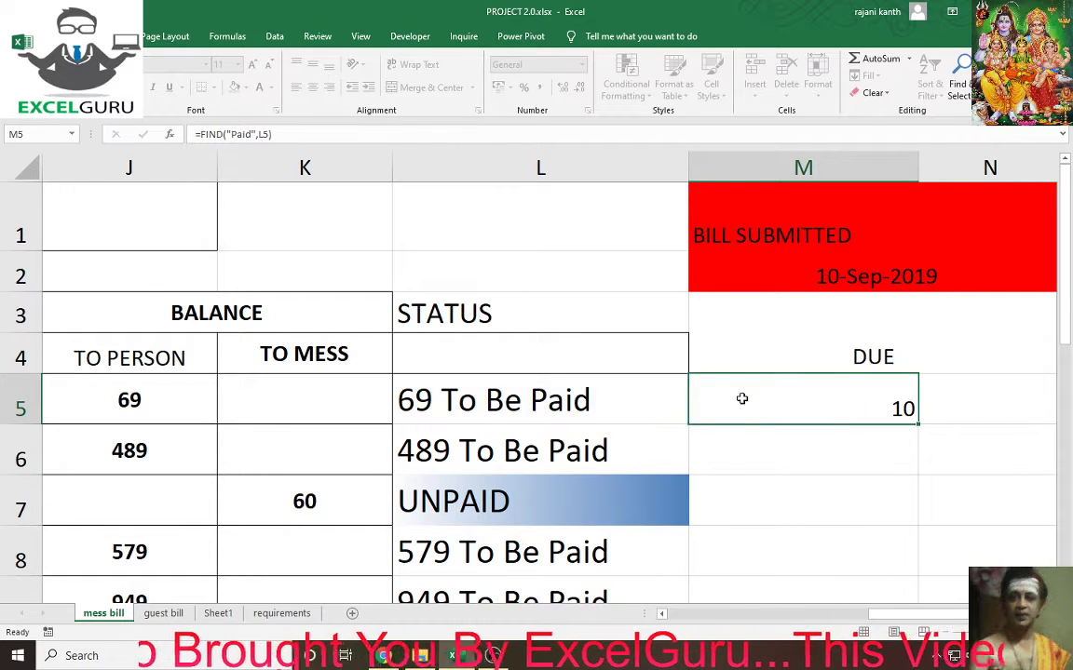
# Change M5's search word from "Paid" to "PAID", which returns #VALUE!
pyautogui.click(783, 404)
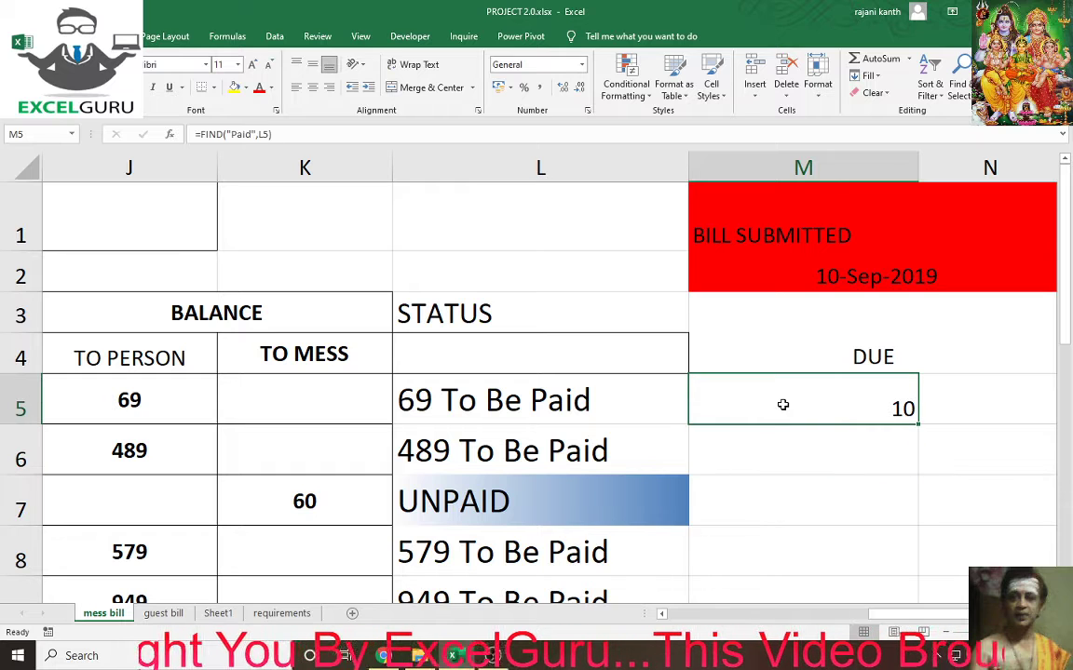
pyautogui.press('F2')
pyautogui.press('Left')
pyautogui.press('Left')
pyautogui.press('Left')
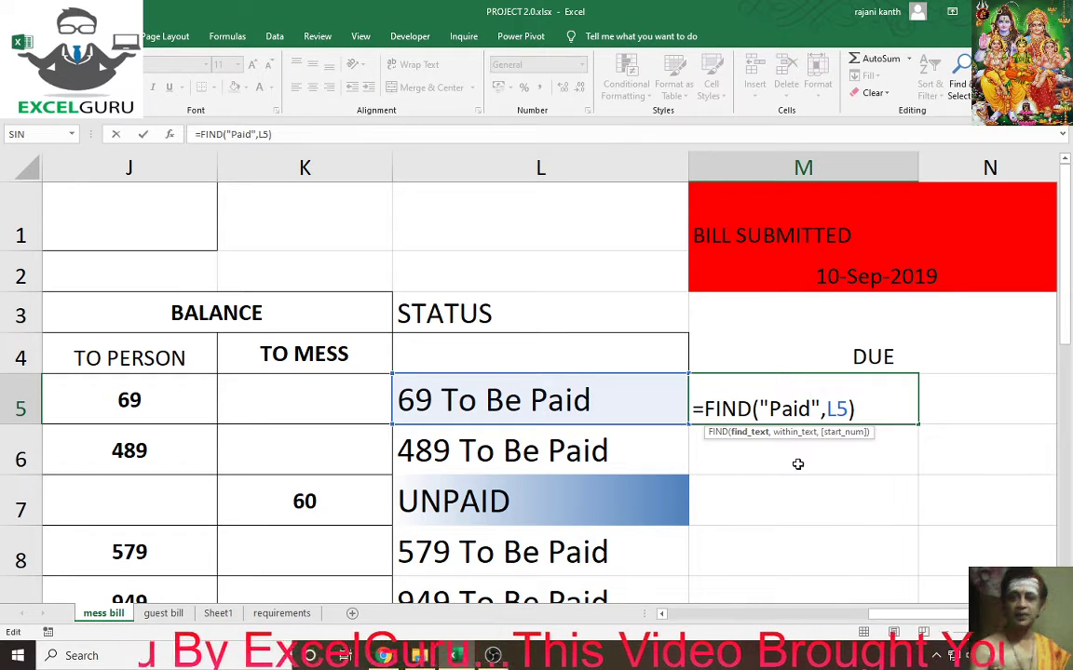
pyautogui.press('BackSpace')
pyautogui.press('BackSpace')
pyautogui.press('BackSpace')
pyautogui.press('BackSpace')
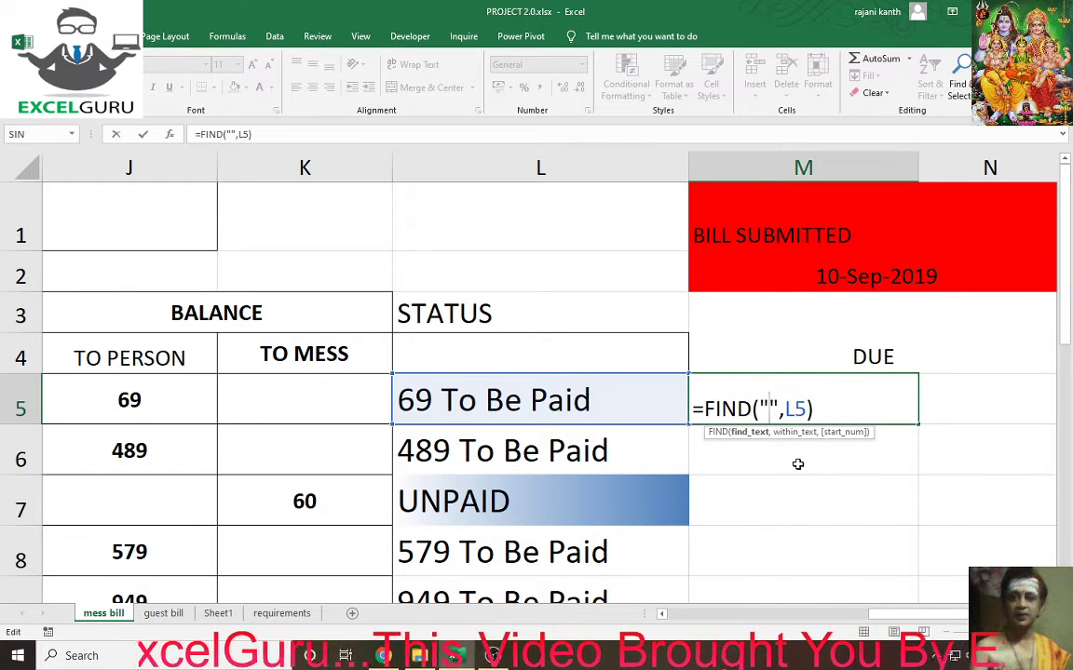
pyautogui.write('pa')
pyautogui.press('BackSpace')
pyautogui.press('BackSpace')
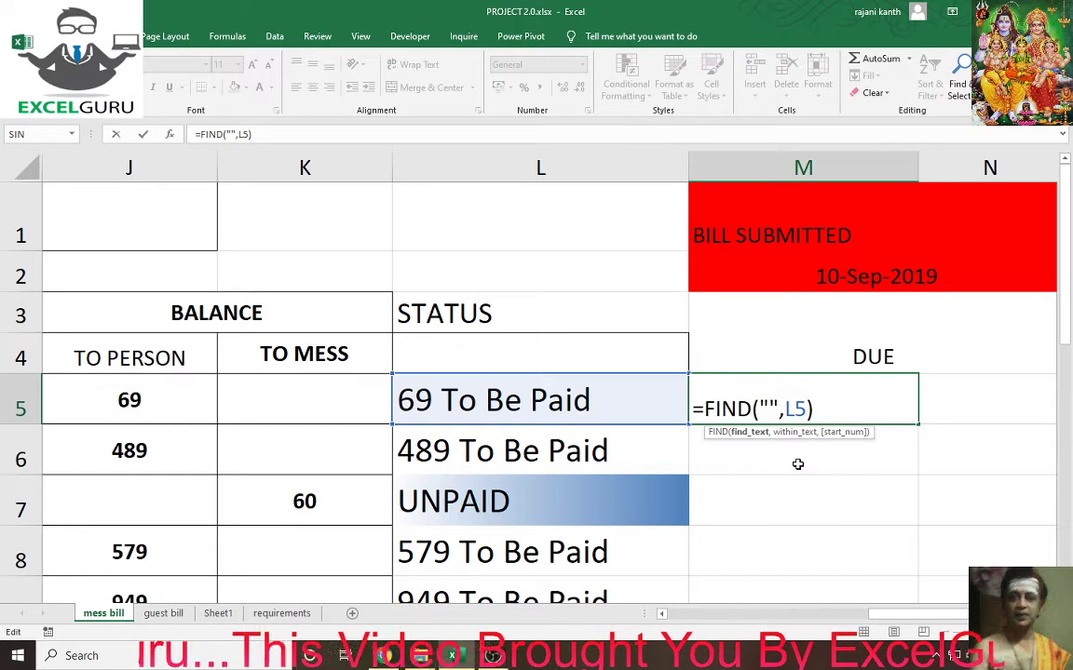
pyautogui.write('PAID')
pyautogui.press('Return')
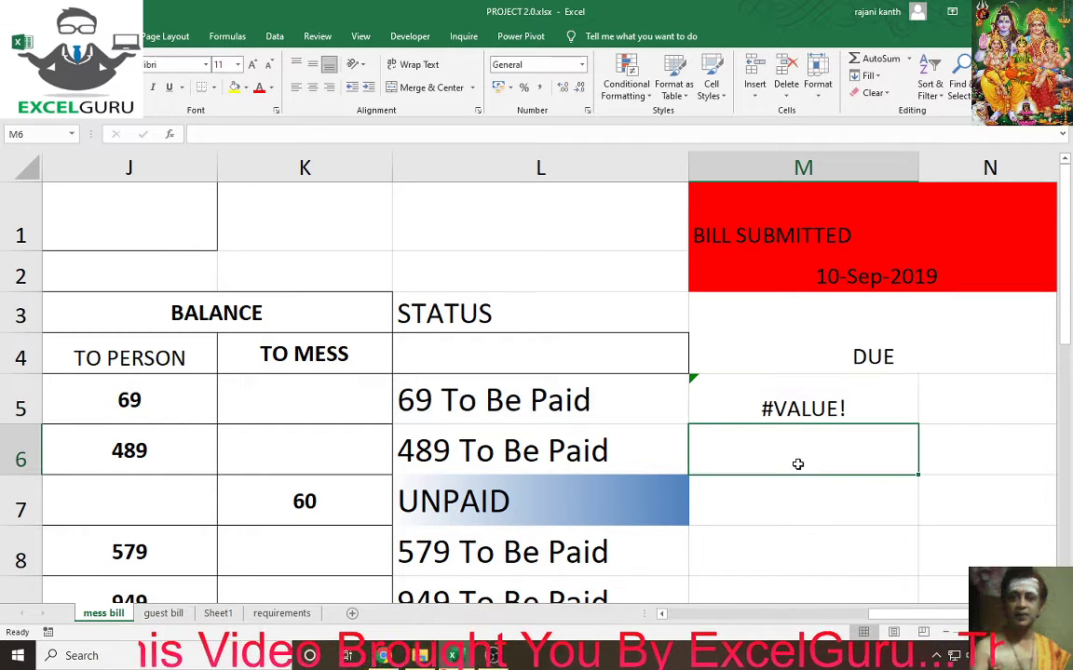
# Replace FIND with SEARCH so =SEARCH("PAID",L5) in M5 returns 10.
pyautogui.click(761, 402)
pyautogui.doubleClick(744, 413)
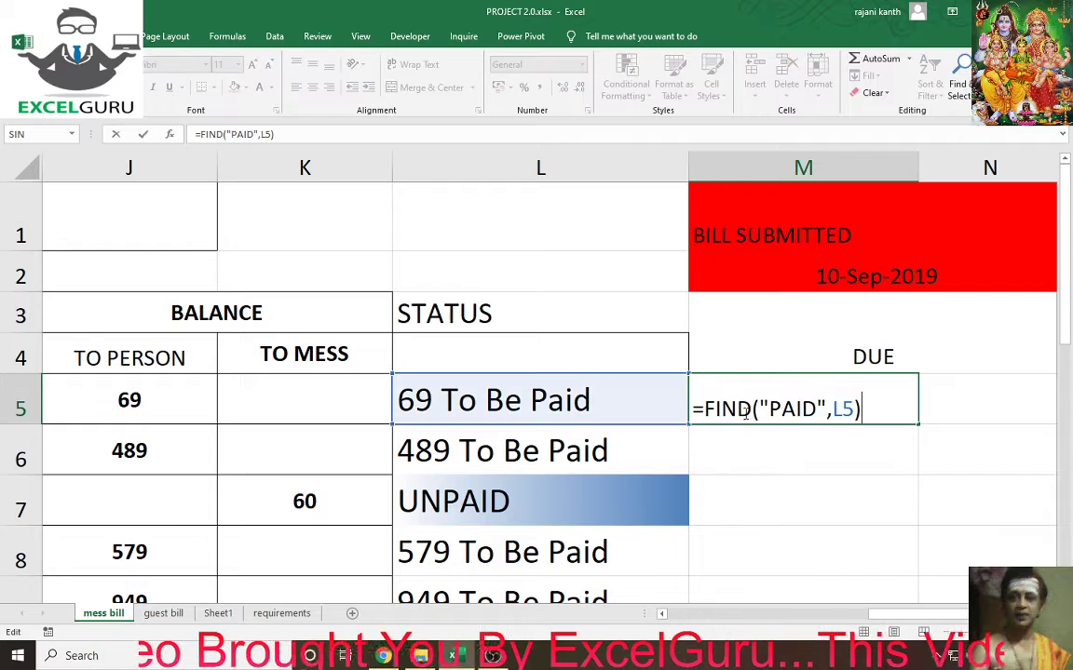
pyautogui.moveTo(754, 410); pyautogui.dragTo(705, 410)
pyautogui.write('SE')
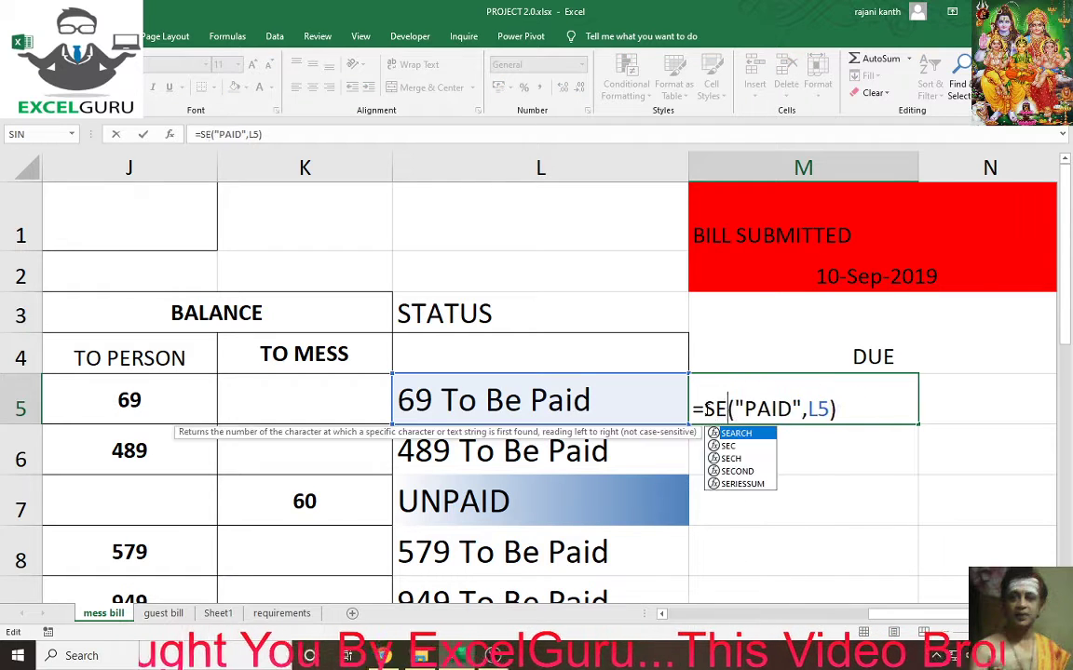
pyautogui.write('AWR')
pyautogui.press('BackSpace')
pyautogui.press('BackSpace')
pyautogui.write('R')
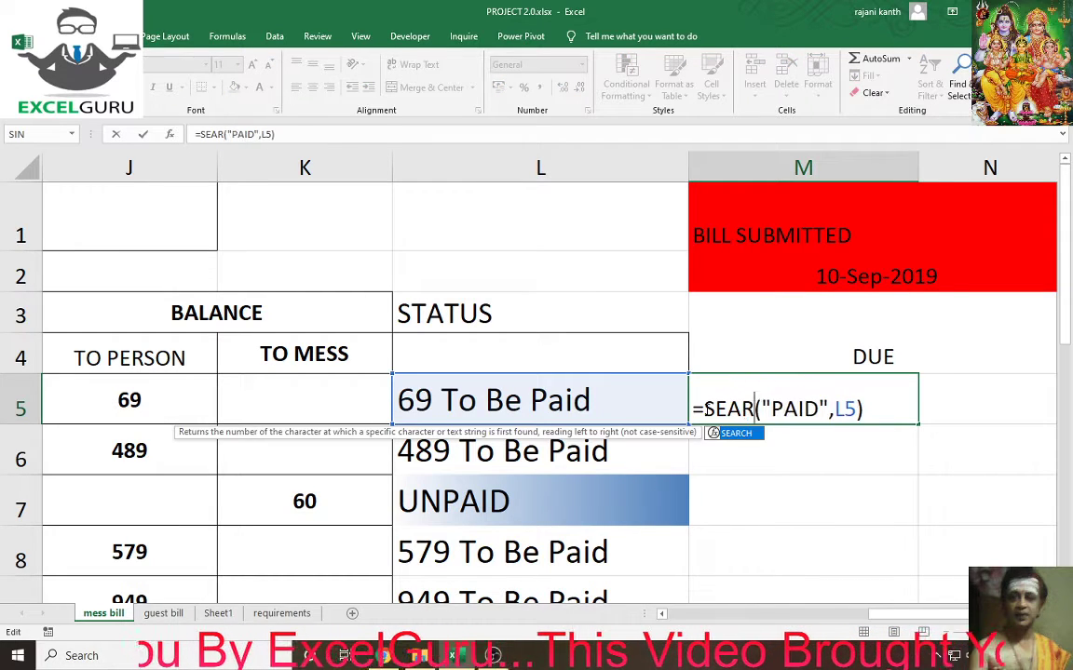
pyautogui.write('CH')
pyautogui.press('Return')
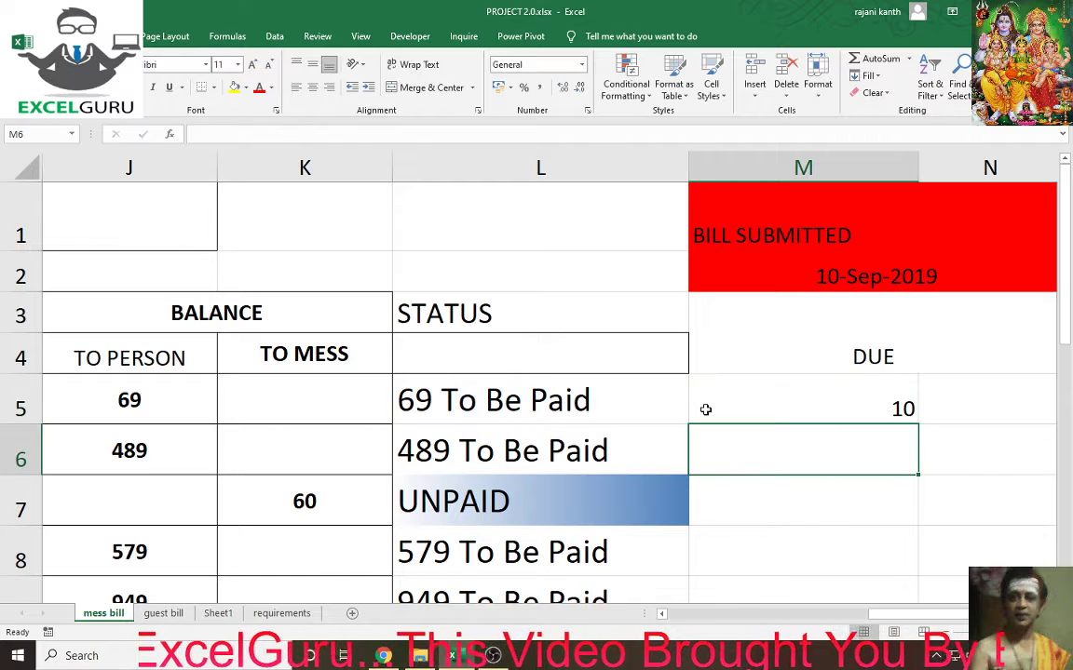
pyautogui.click(706, 409)
pyautogui.press('F2')
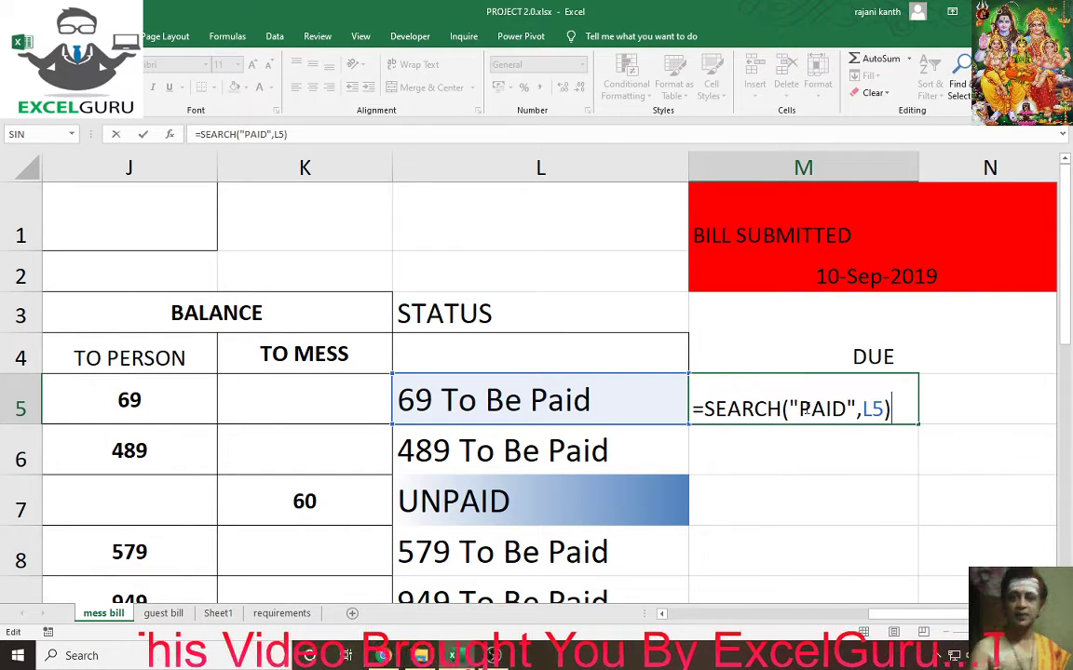
pyautogui.doubleClick(802, 407)
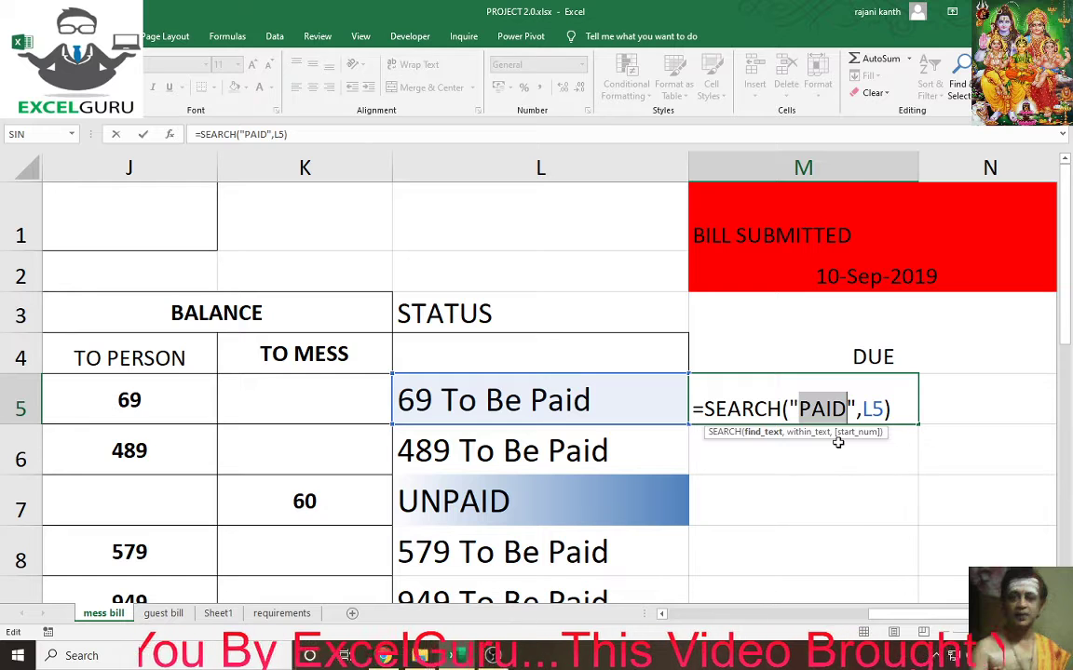
pyautogui.hotkey('ctrl', 'Return')
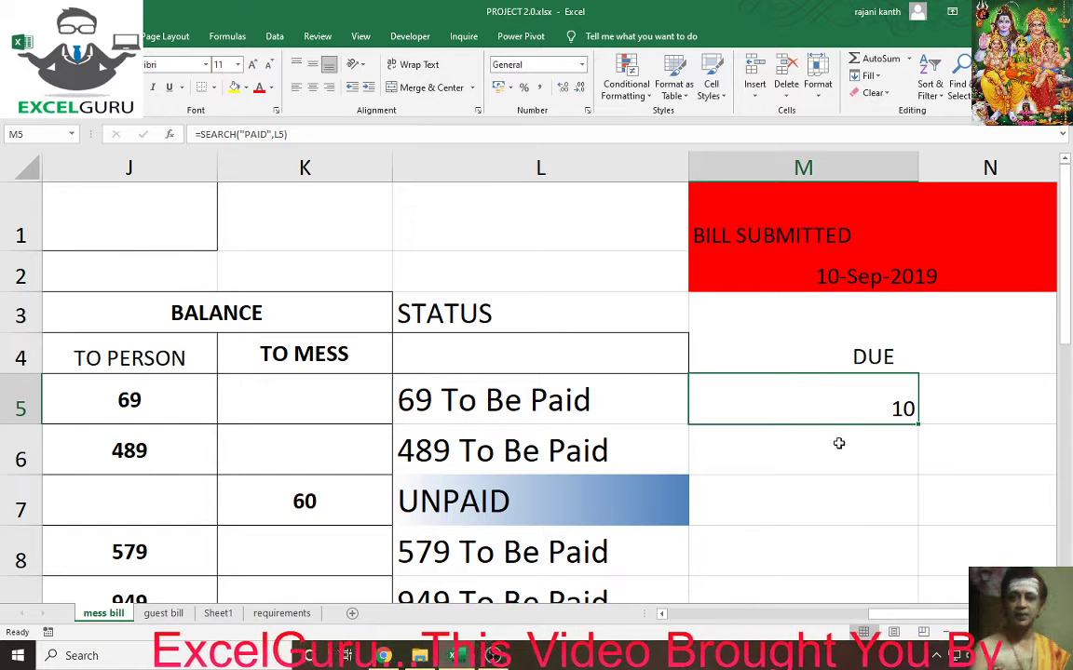
# Switch M5 back to =FIND("Paid",L5) for a test.
pyautogui.doubleClick(883, 413)
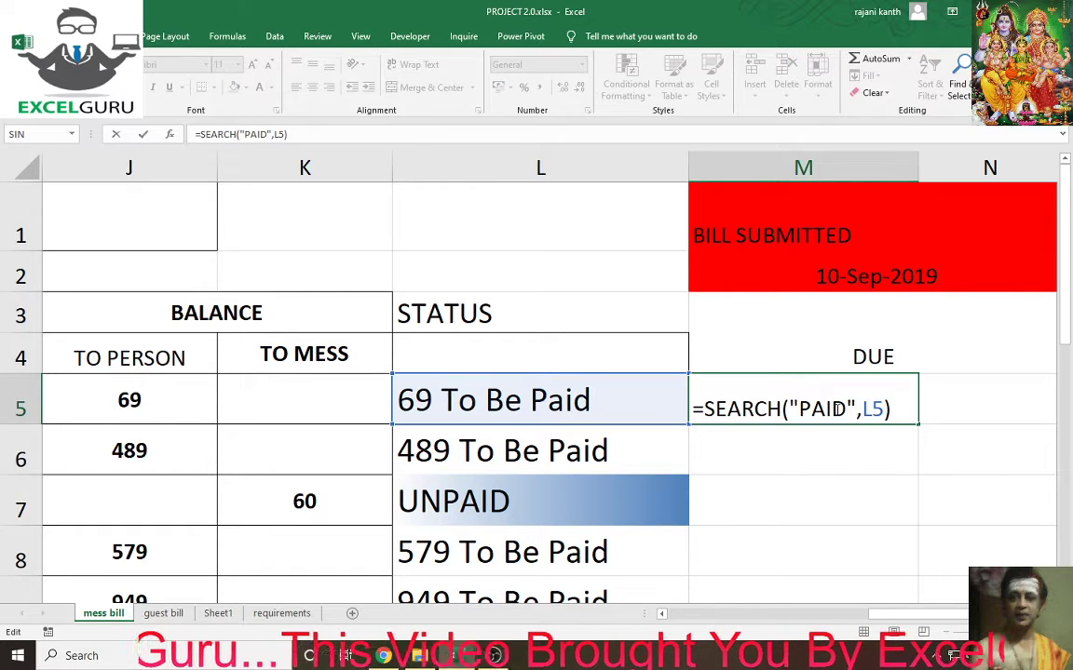
pyautogui.moveTo(782, 409); pyautogui.dragTo(705, 409)
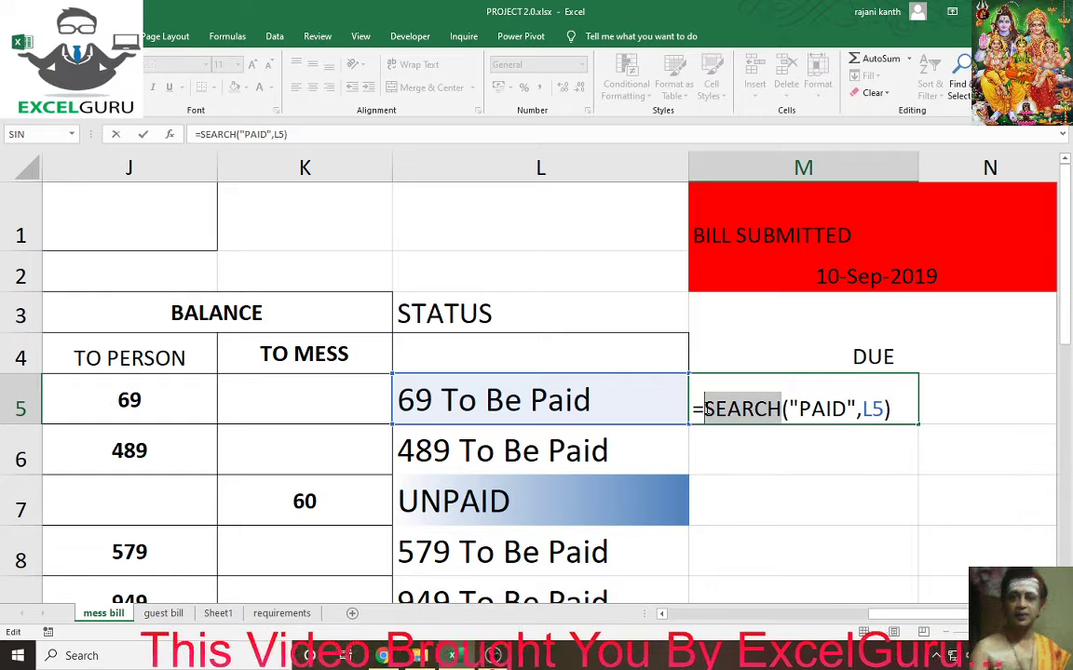
pyautogui.write('FIND')
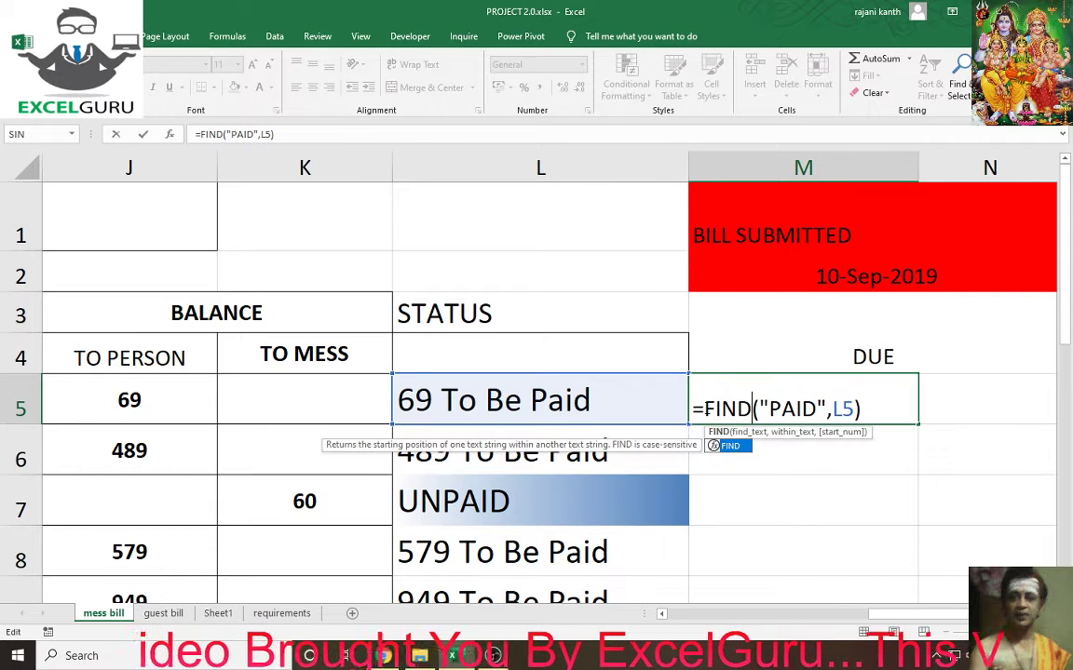
pyautogui.click(818, 408)
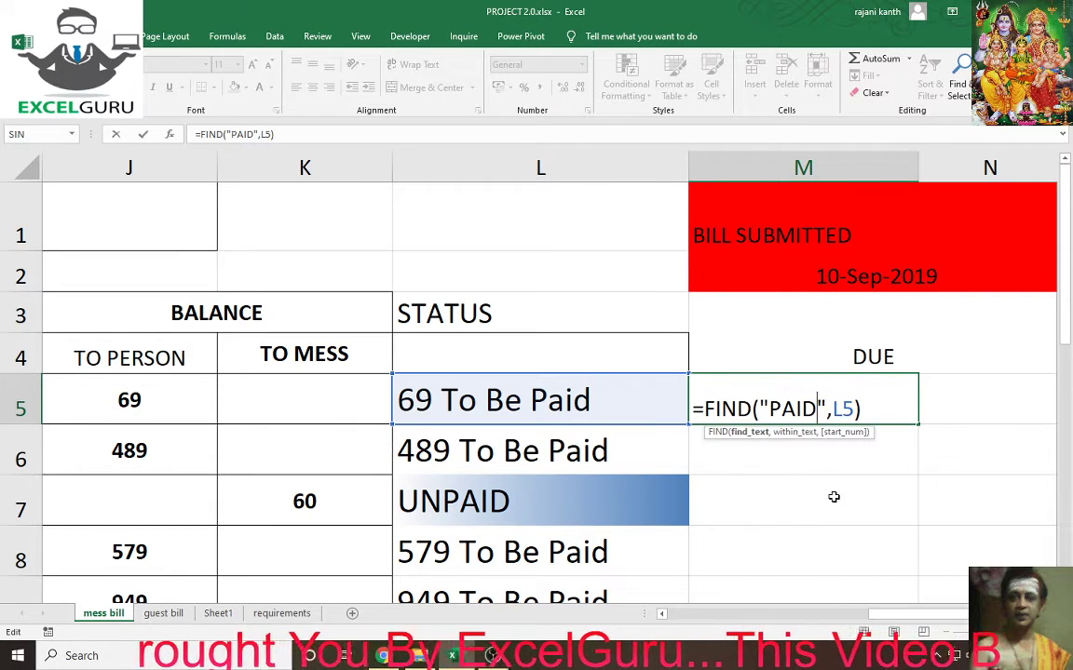
pyautogui.press('BackSpace')
pyautogui.press('BackSpace')
pyautogui.press('BackSpace')
pyautogui.write('AI')
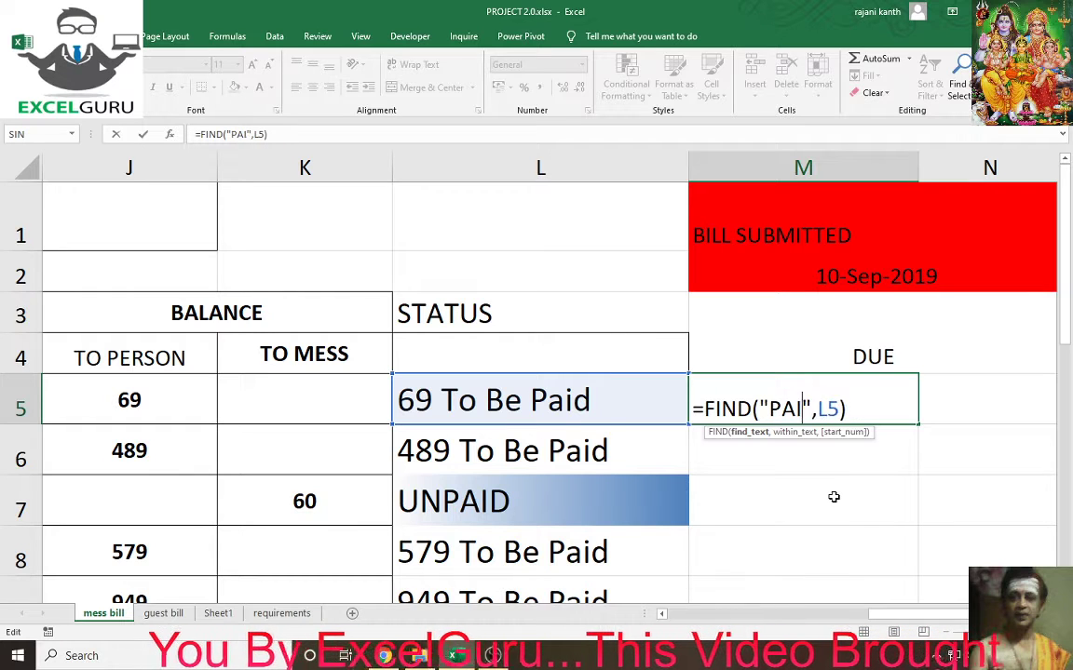
pyautogui.press('BackSpace')
pyautogui.press('BackSpace')
pyautogui.write('aid')
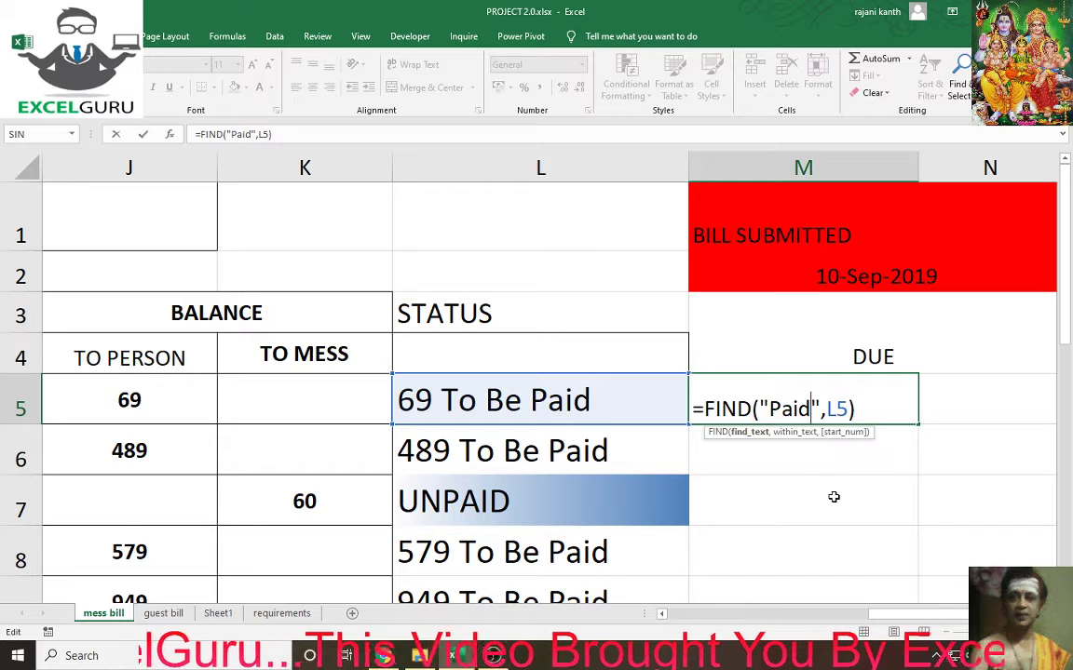
pyautogui.press('Return')
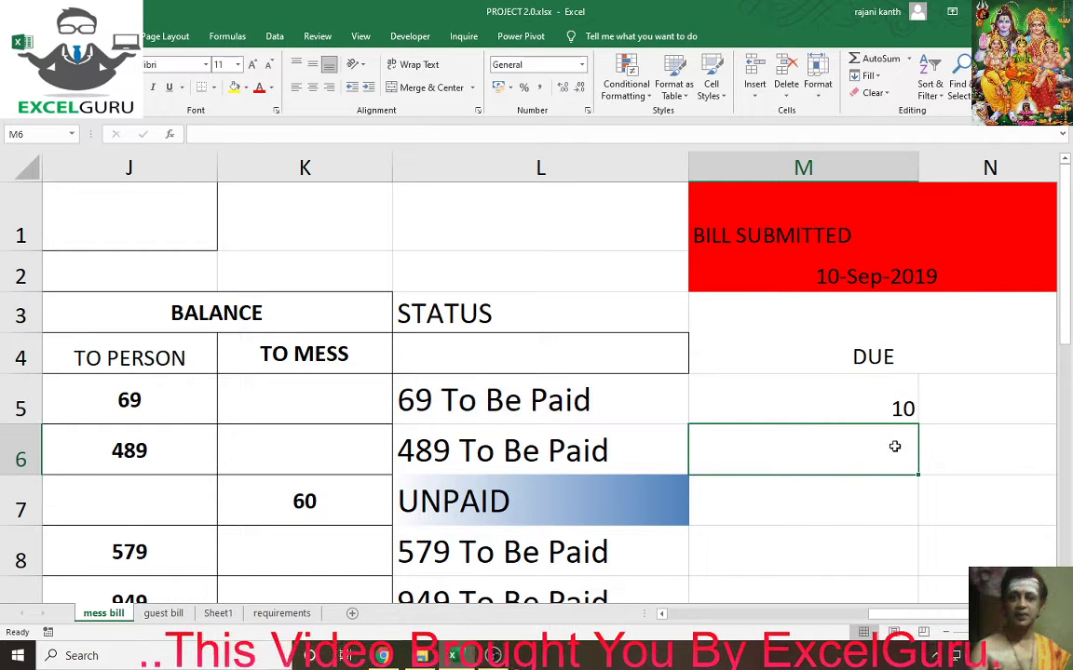
# Change M5 to =SEARCH("Paid",L5) and fill it down to rows 6–8.
pyautogui.click(891, 406)
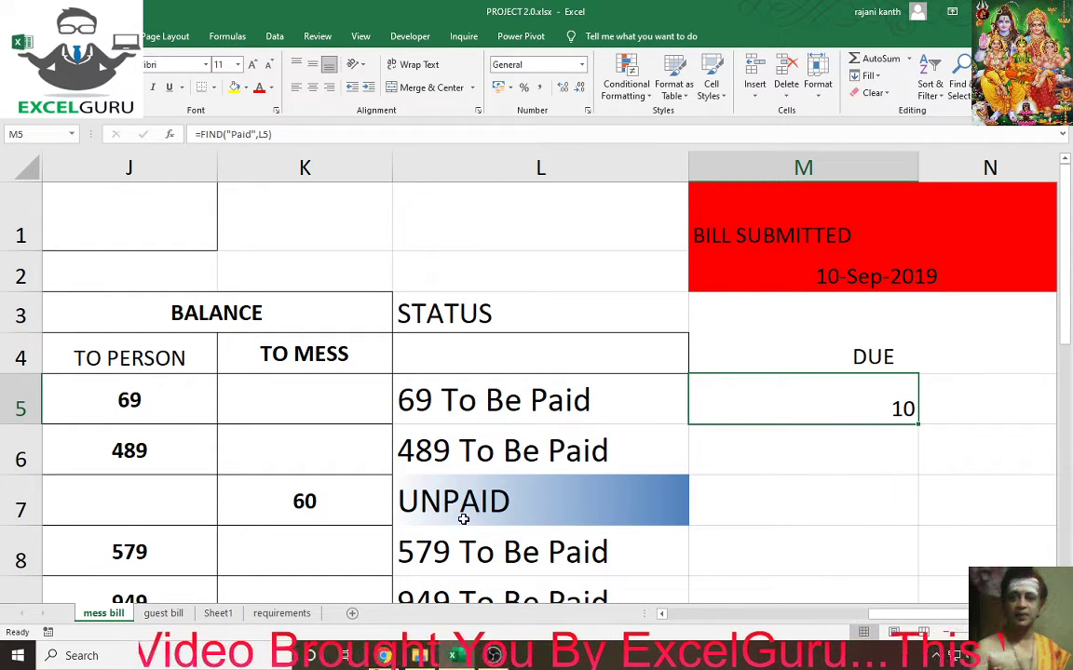
pyautogui.doubleClick(864, 403)
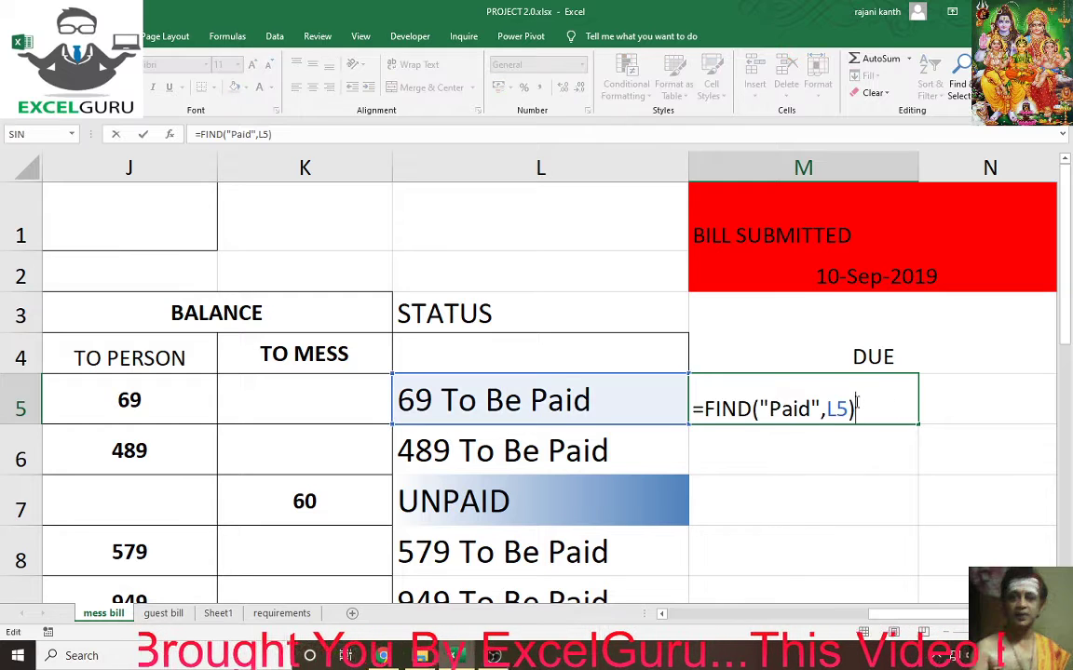
pyautogui.moveTo(755, 408); pyautogui.dragTo(700, 410)
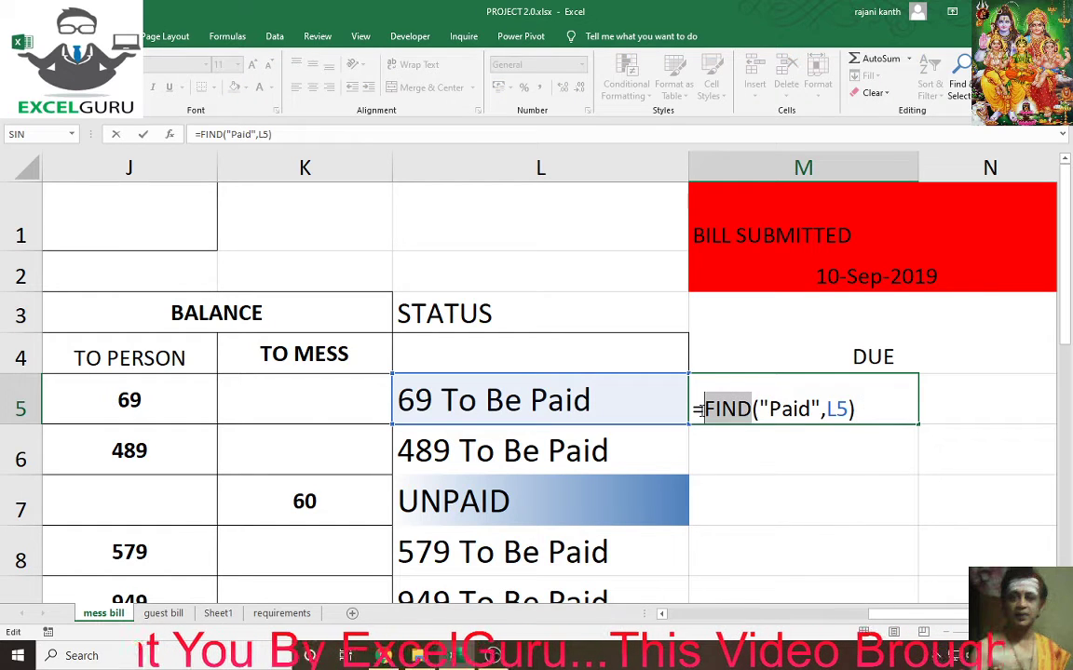
pyautogui.write('search')
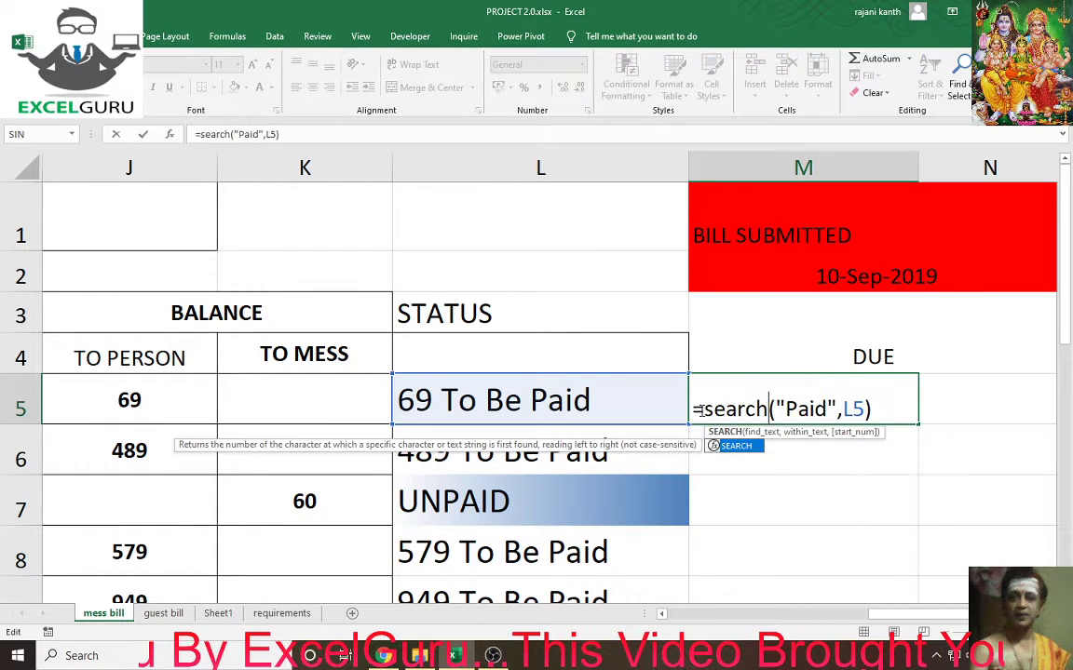
pyautogui.hotkey('ctrl', 'Return')
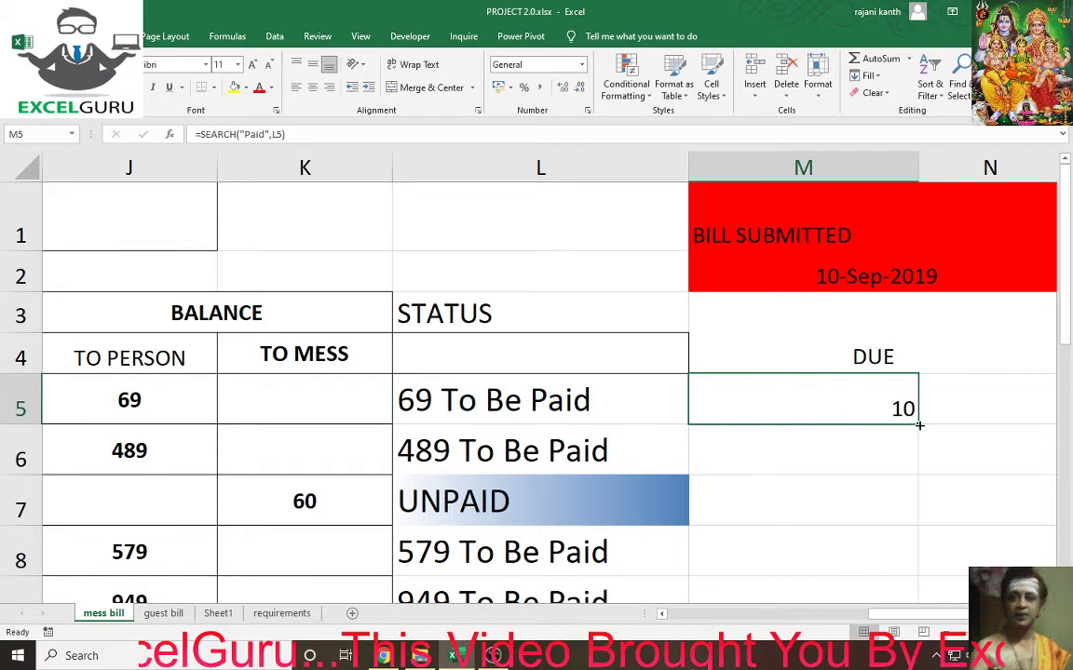
pyautogui.doubleClick(918, 425)
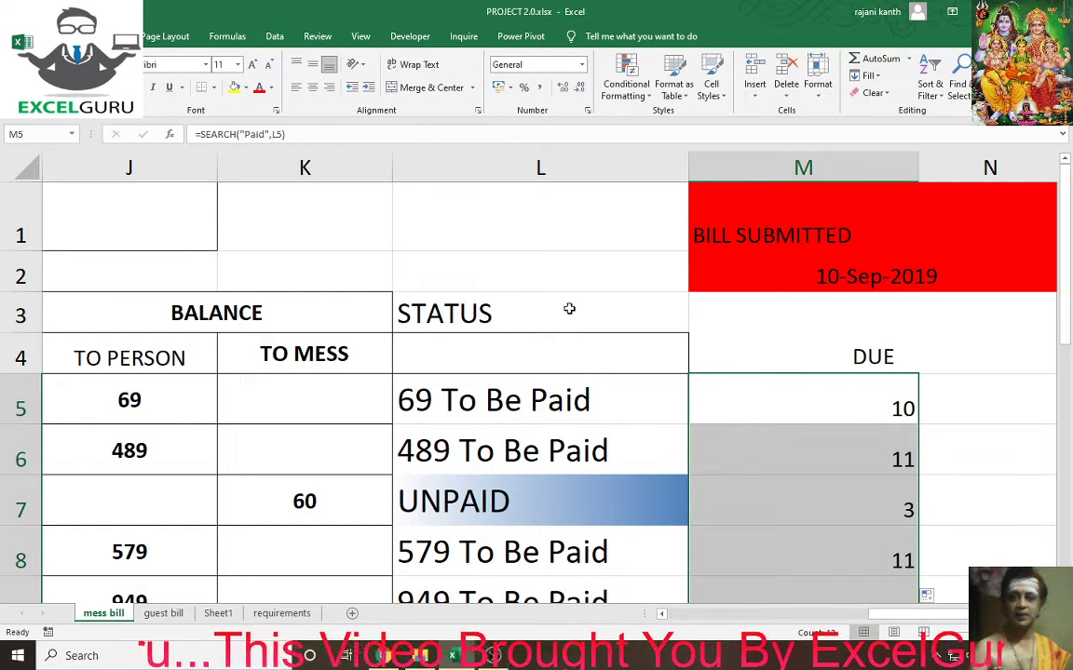
# Type Paid in K1 and PAID in L1.
pyautogui.click(430, 219)
pyautogui.press('Left')
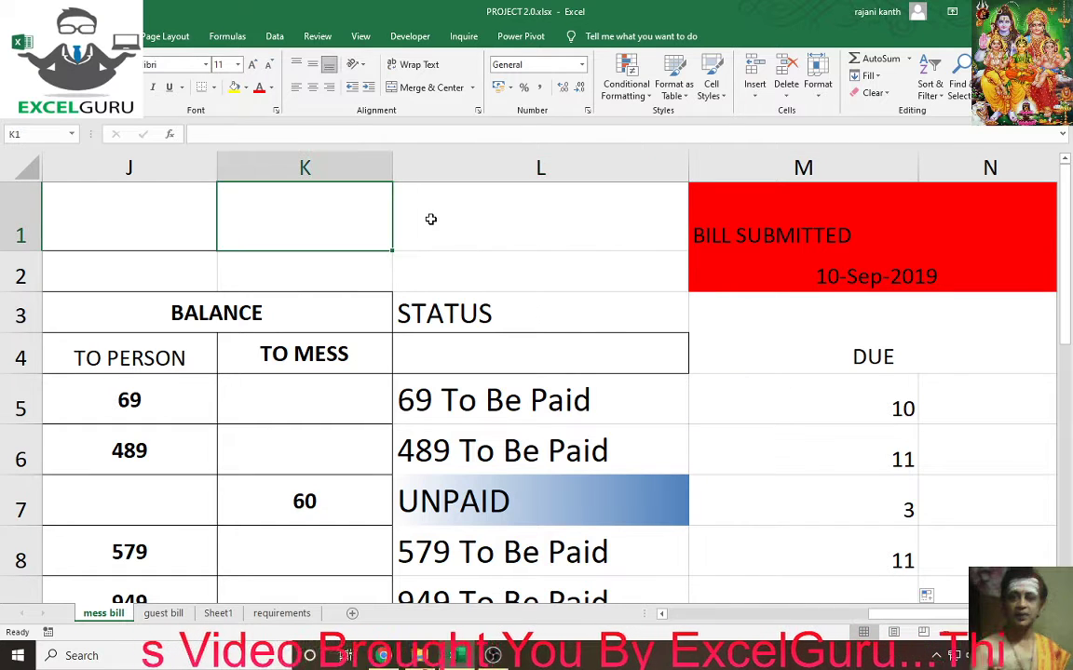
pyautogui.write('P')
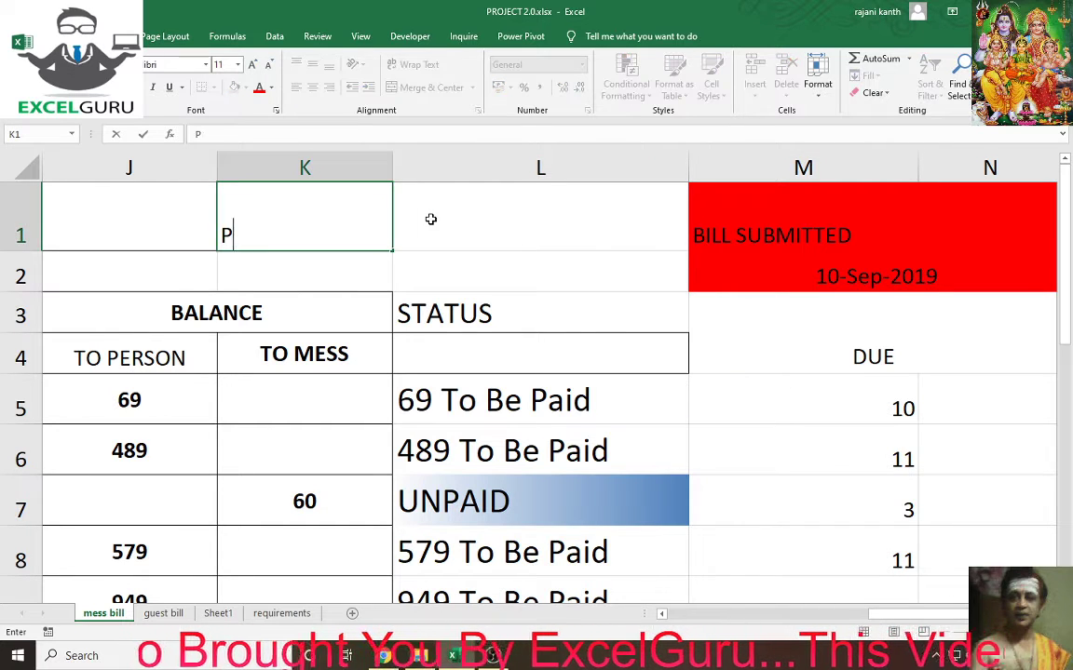
pyautogui.write('aid')
pyautogui.press('Tab')
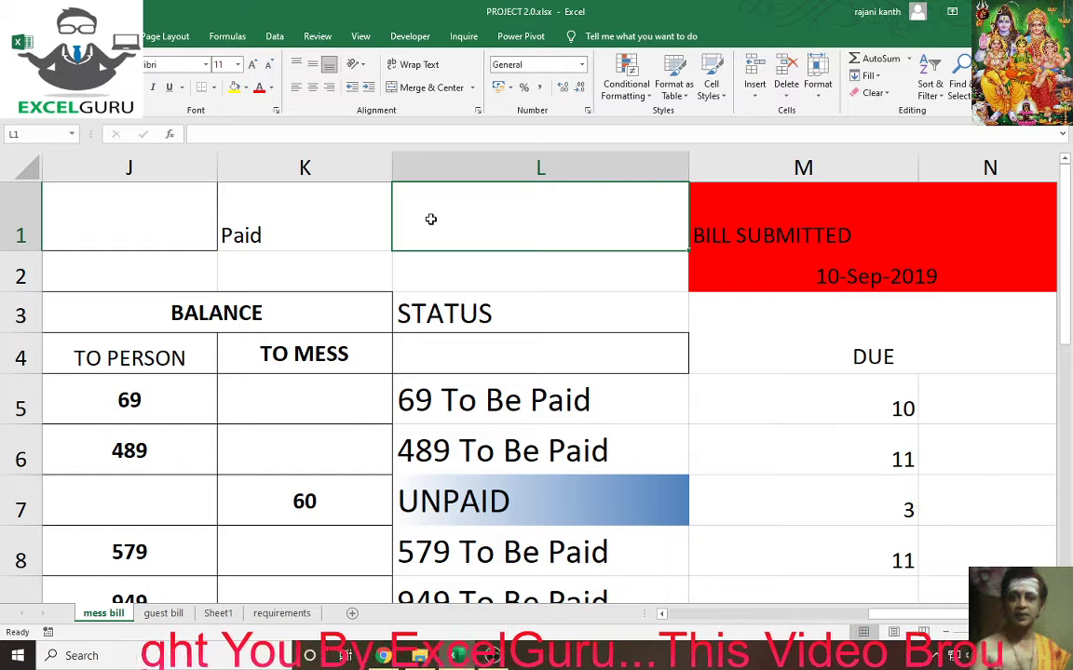
pyautogui.write('P')
pyautogui.press('BackSpace')
pyautogui.write('PAID')
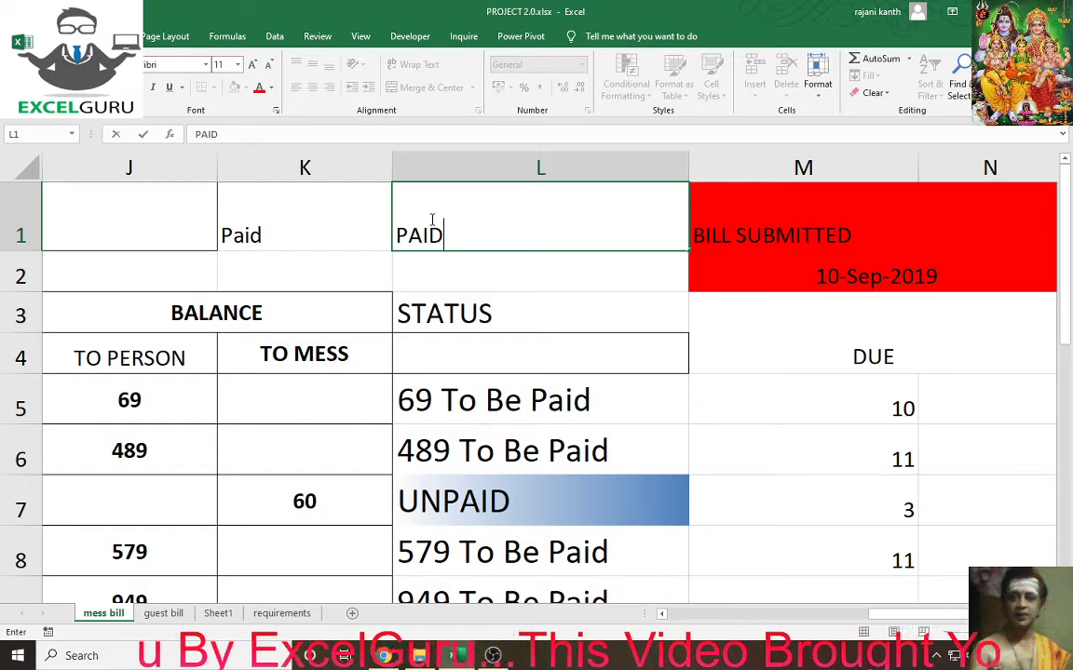
pyautogui.press('Return')
# Enter =K1=L1 in K2, which returns TRUE.
pyautogui.press('Left')
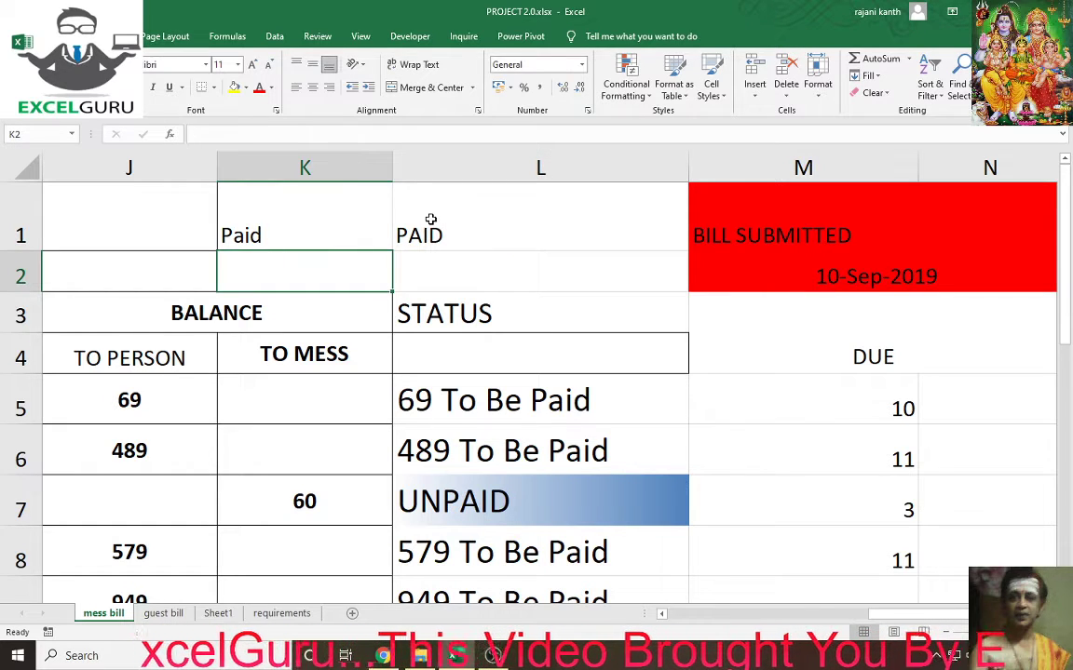
pyautogui.write('=')
pyautogui.press('Up')
pyautogui.press('Right')
pyautogui.press('Left')
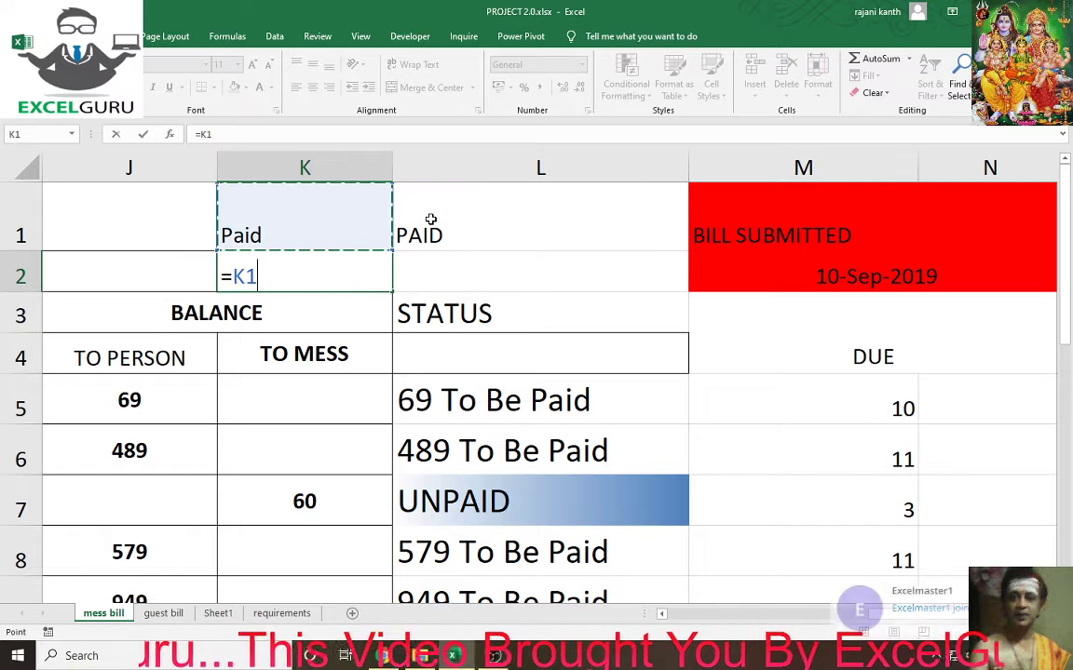
pyautogui.write('=')
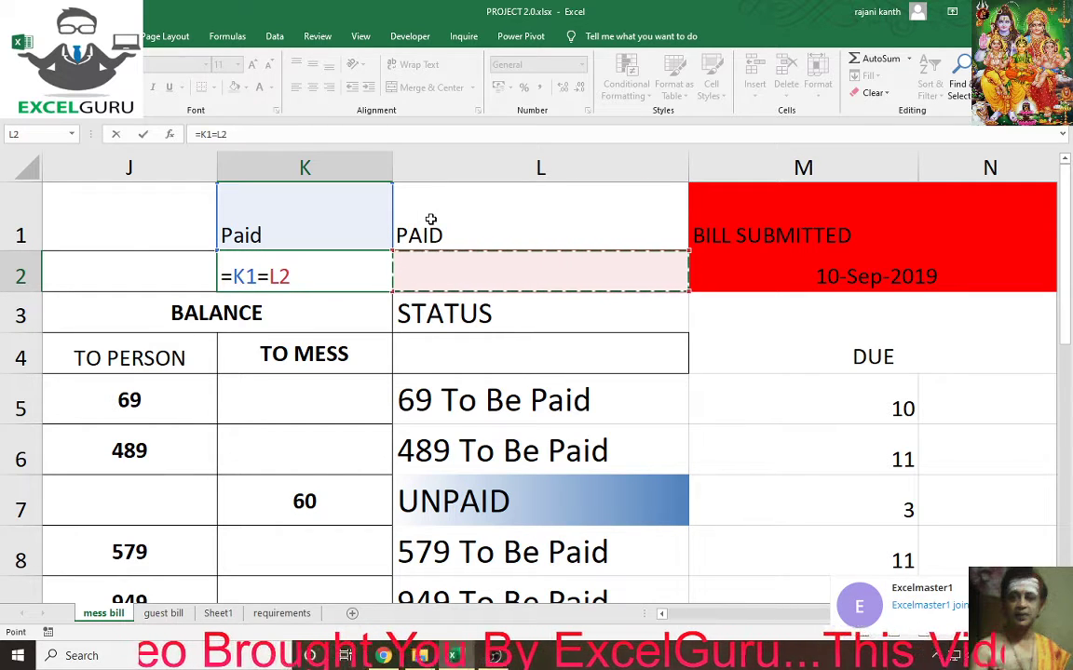
pyautogui.click(431, 219)
pyautogui.press('Return')
pyautogui.press('Up')
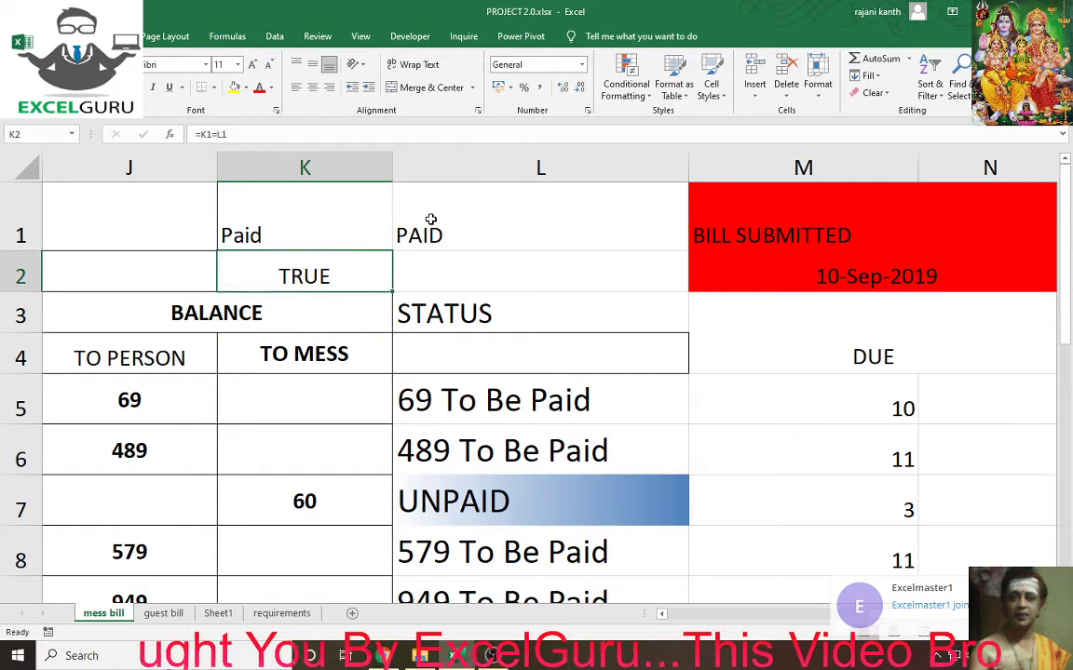
# Enter an EXACT formula in L2 comparing the two words, which returns FALSE.
pyautogui.press('Right')
pyautogui.write('E')
pyautogui.press('BackSpace')
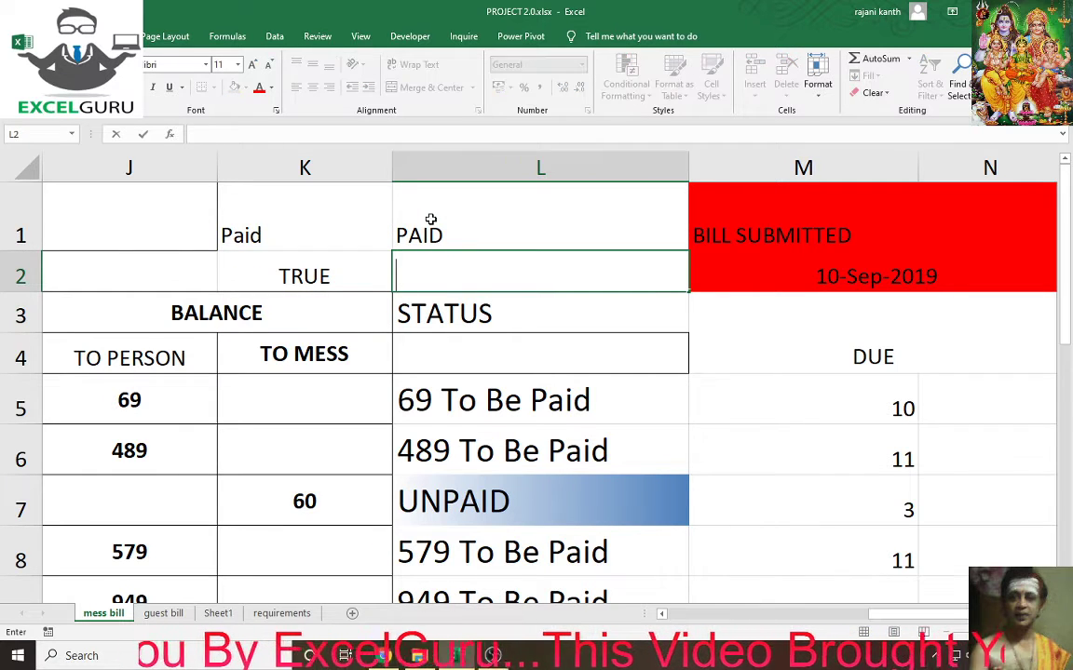
pyautogui.write('=EXA')
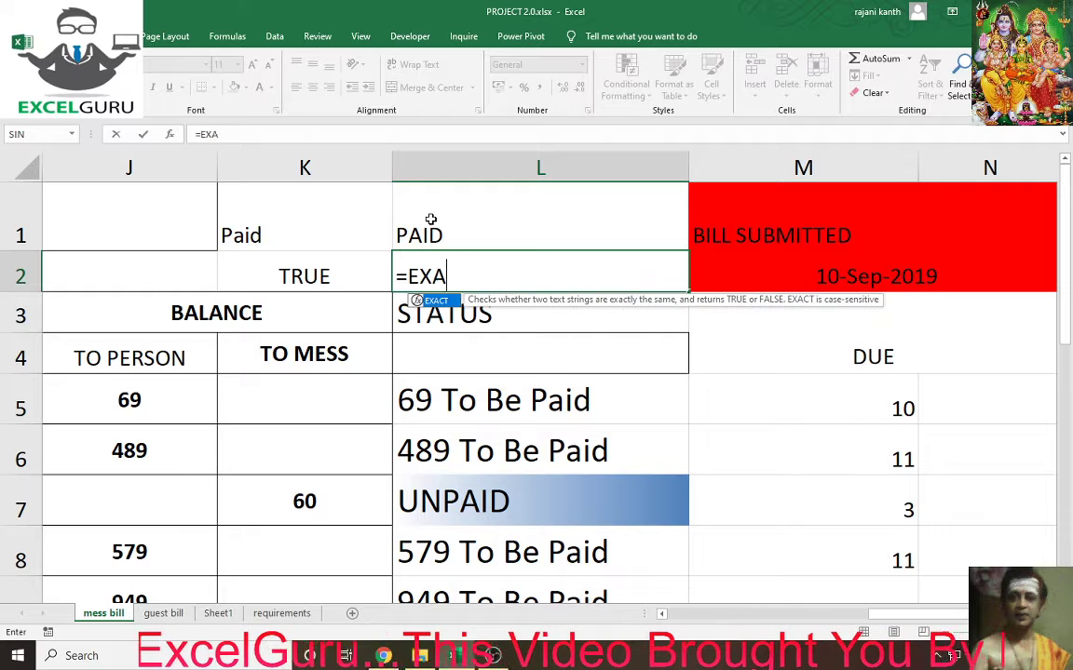
pyautogui.write('CT(')
pyautogui.click(431, 219)
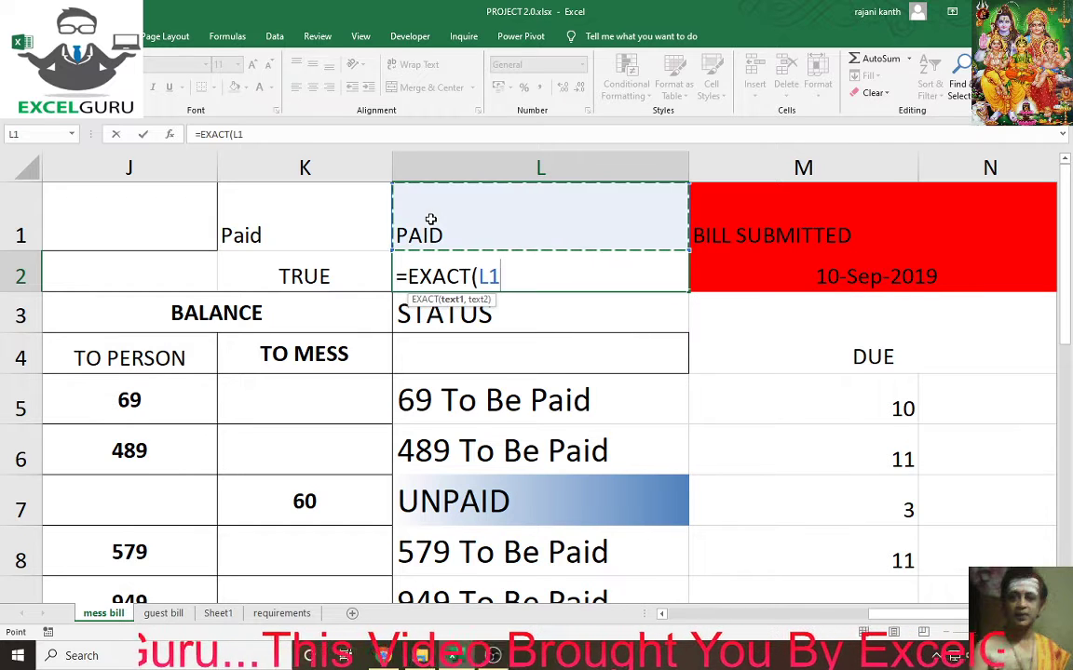
pyautogui.write(',')
pyautogui.press('Left')
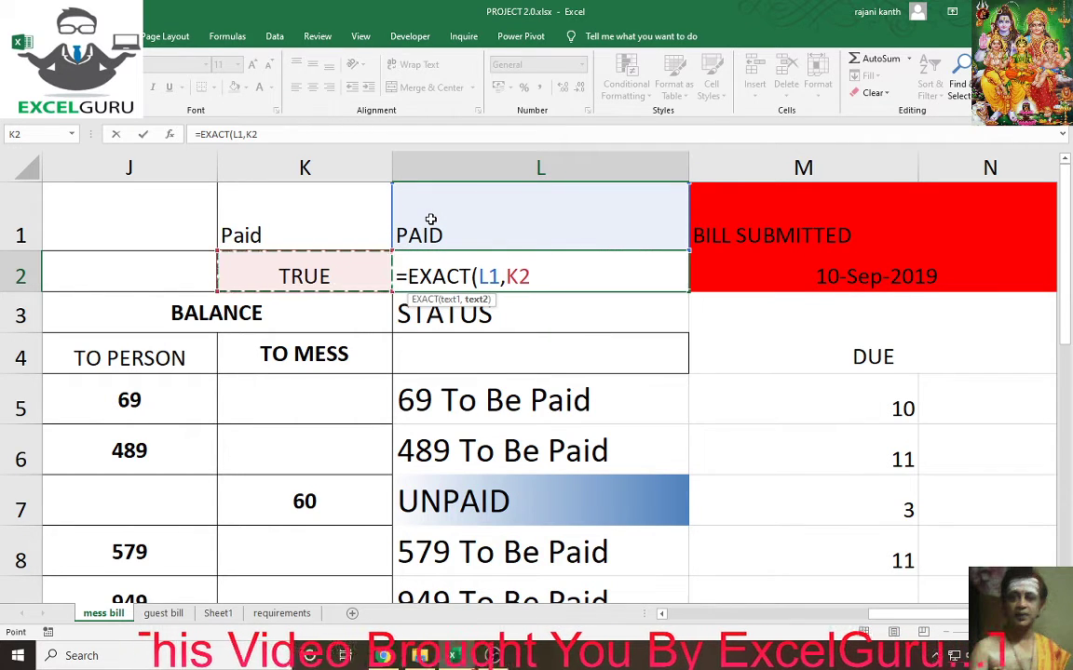
pyautogui.press('Up')
pyautogui.write(')')
pyautogui.press('Return')
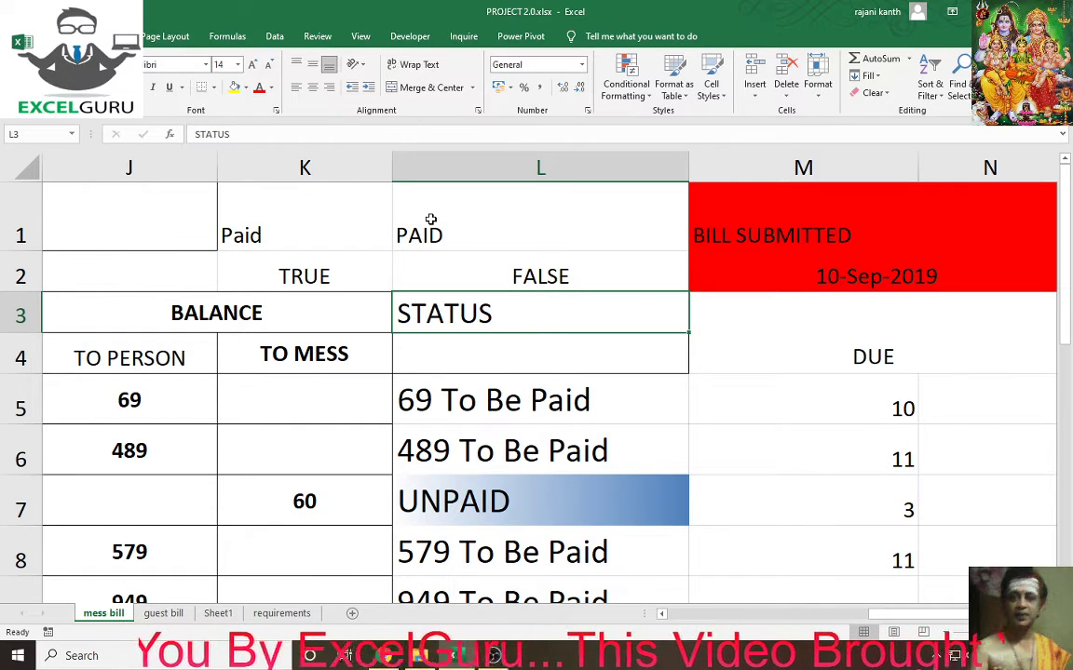
pyautogui.click(270, 234)
# Check the L5 and M5 formulas, then clear the old SEARCH results in column M.
pyautogui.click(903, 408)
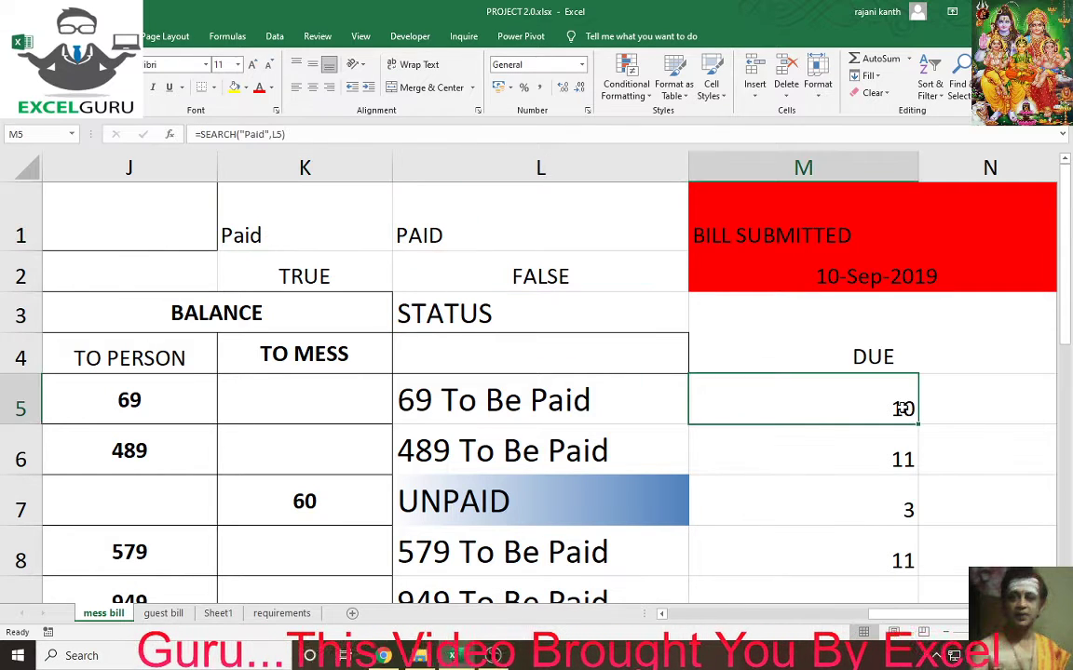
pyautogui.moveTo(546, 401); pyautogui.dragTo(195, 401)
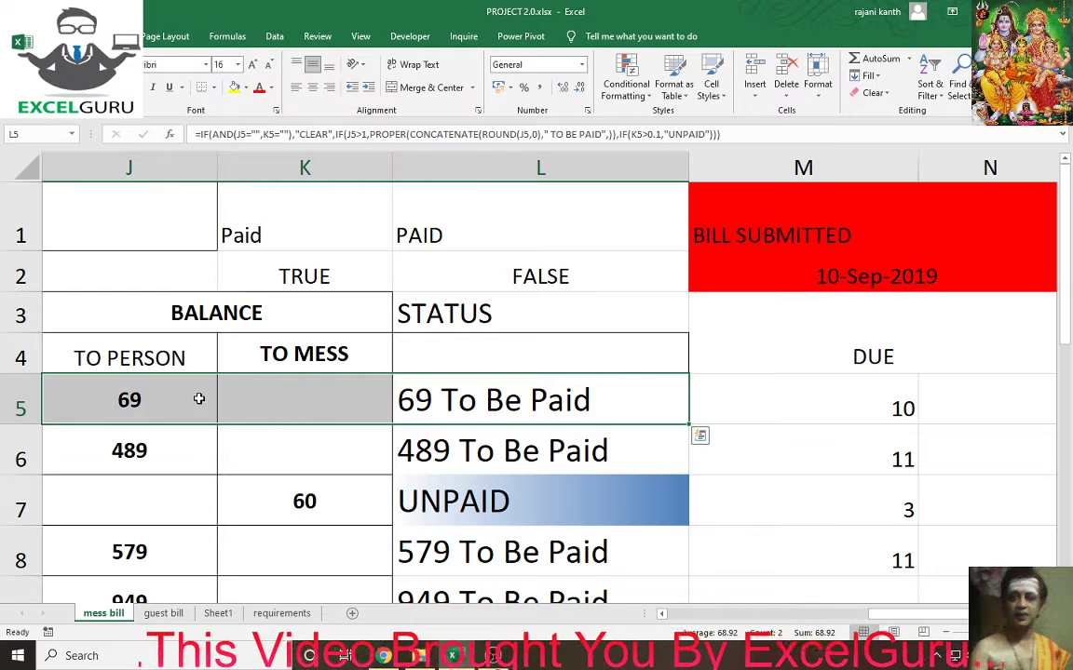
pyautogui.click(865, 407)
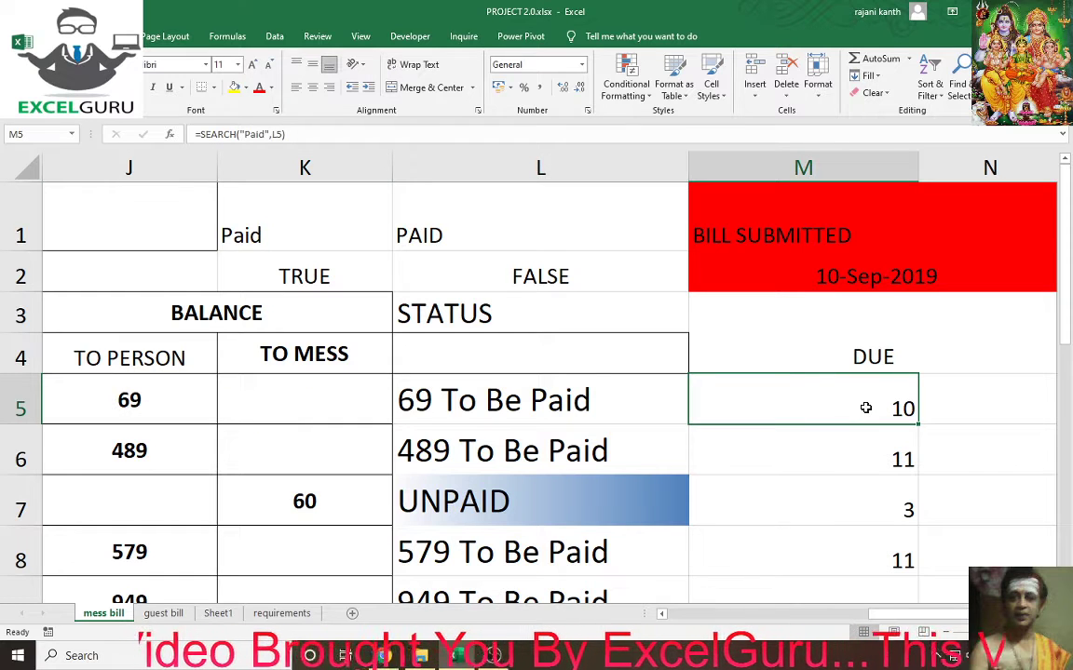
pyautogui.doubleClick(865, 408)
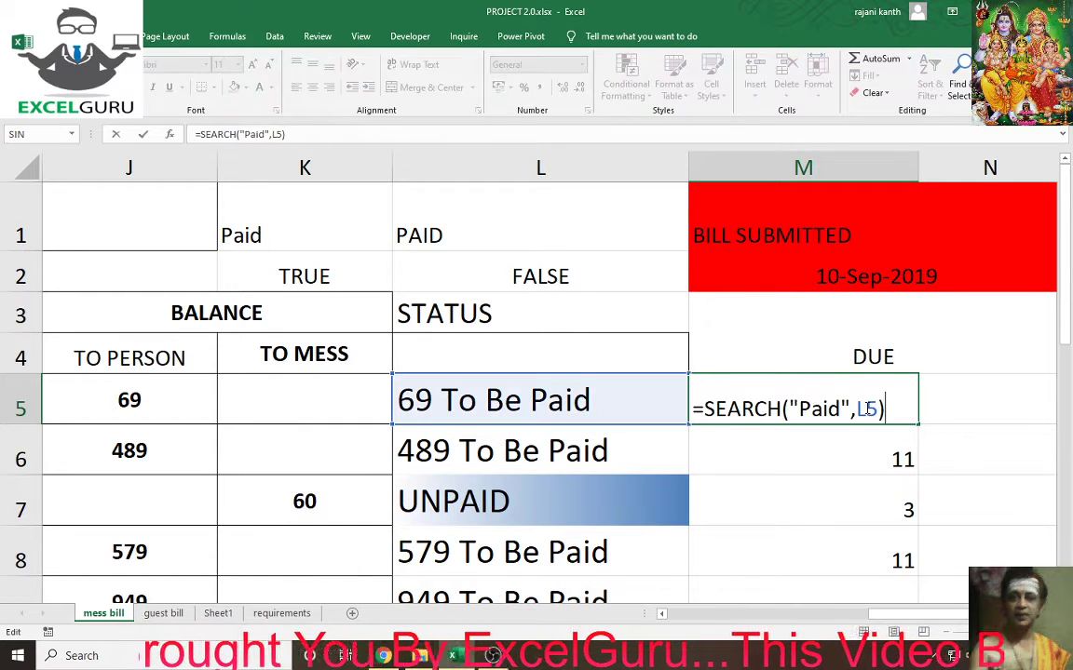
pyautogui.press('Escape')
pyautogui.hotkey('ctrl', 'shift', 'Down')
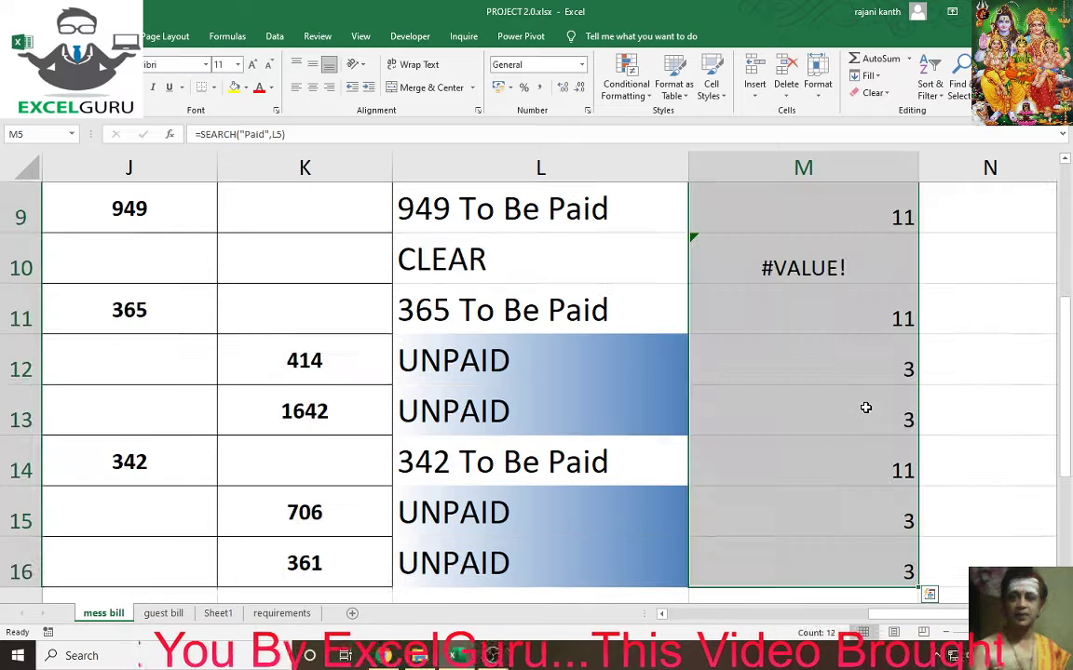
pyautogui.press('Delete')
# Enter =FIND("Paid",L5) in M5 and fill it down column M.
pyautogui.scroll(3, 864, 408)
pyautogui.click(864, 408)
pyautogui.hscroll(1, 865, 408)
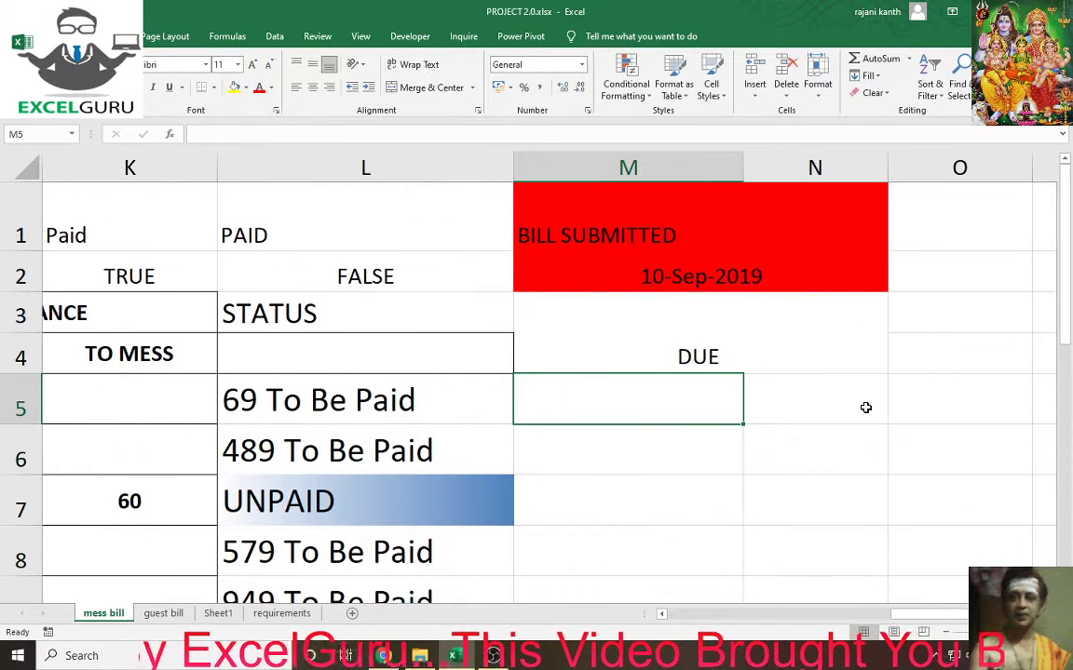
pyautogui.write('=')
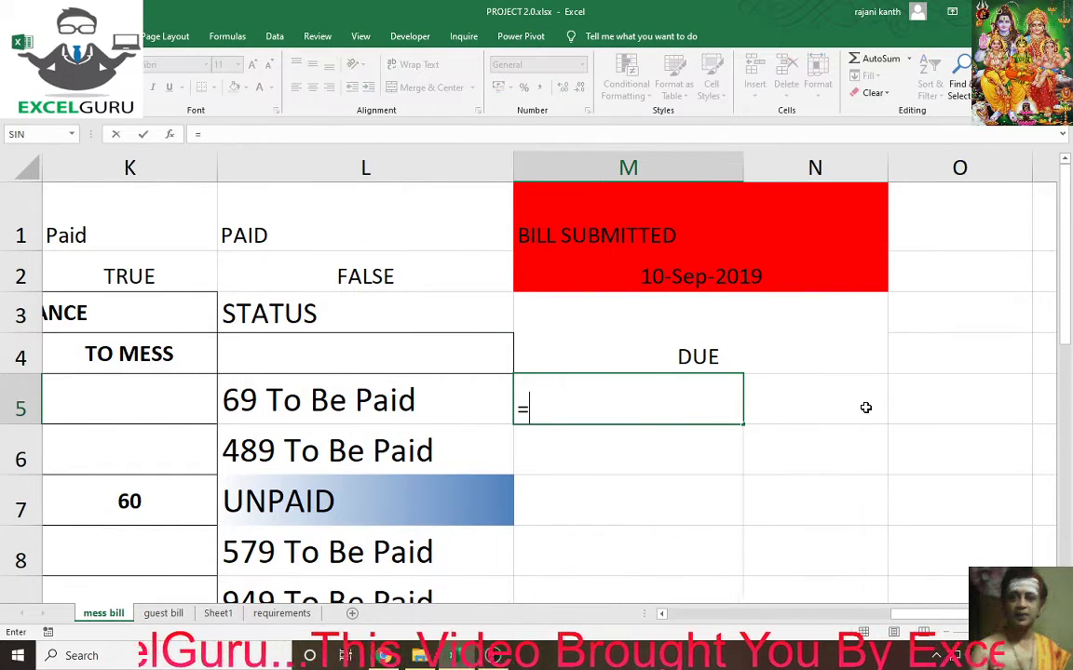
pyautogui.write('FIND(')
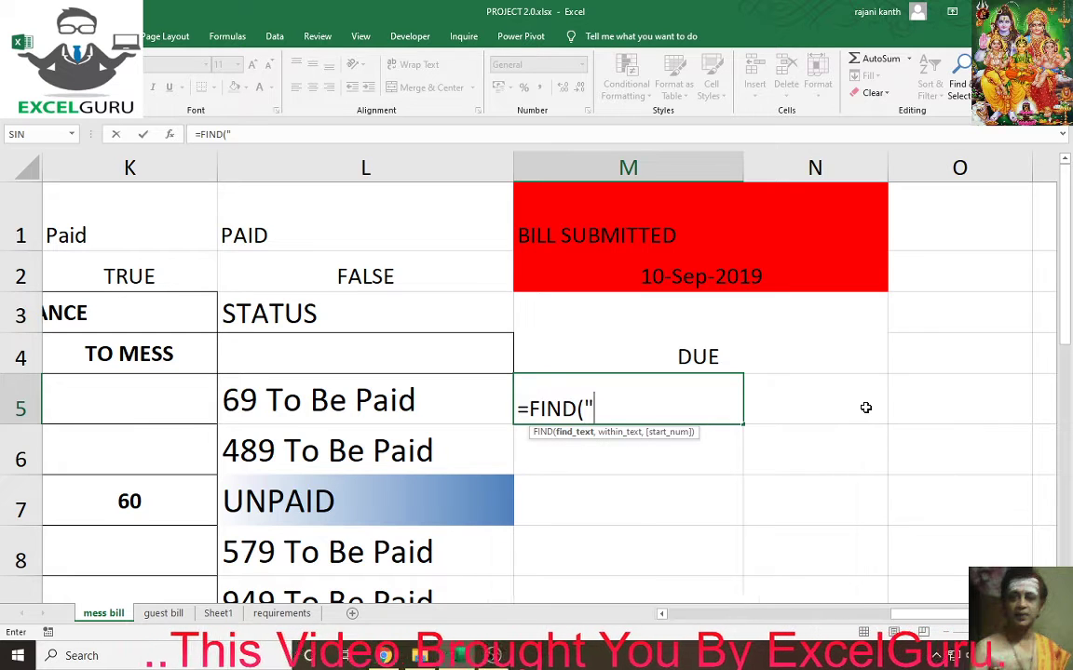
pyautogui.write('p')
pyautogui.press('BackSpace')
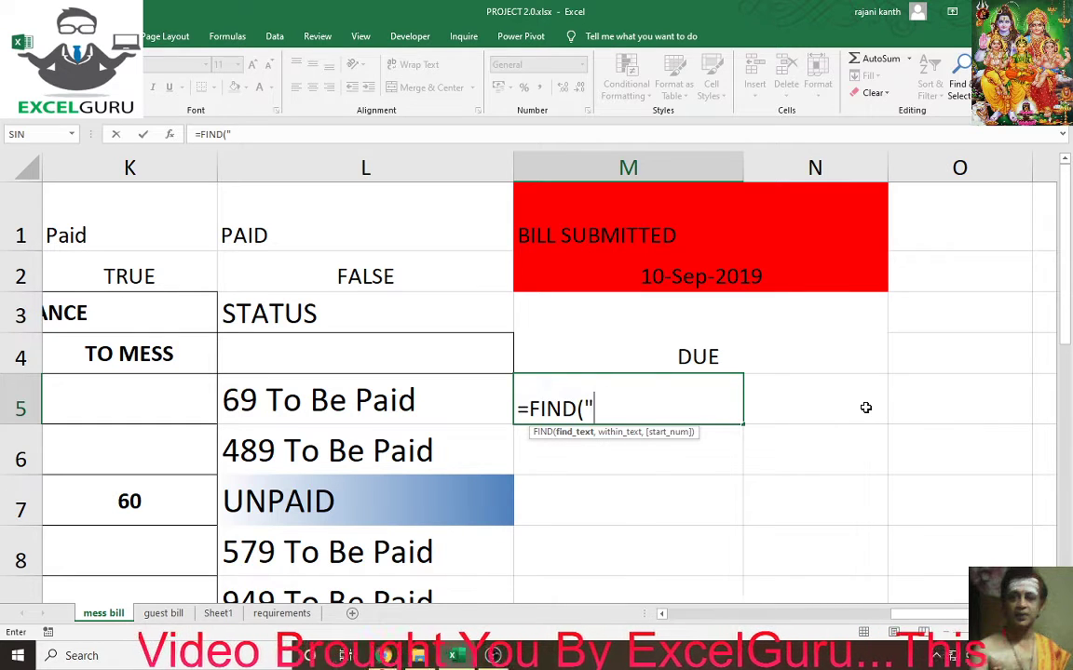
pyautogui.write('Paid"')
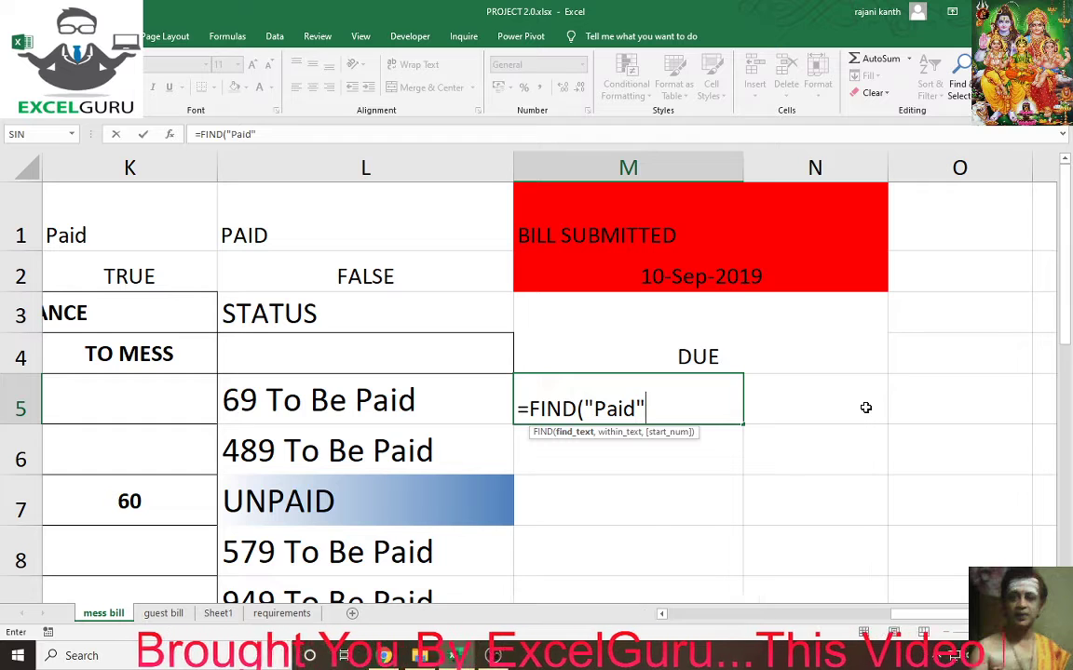
pyautogui.write(',')
pyautogui.press('Left')
pyautogui.write(')')
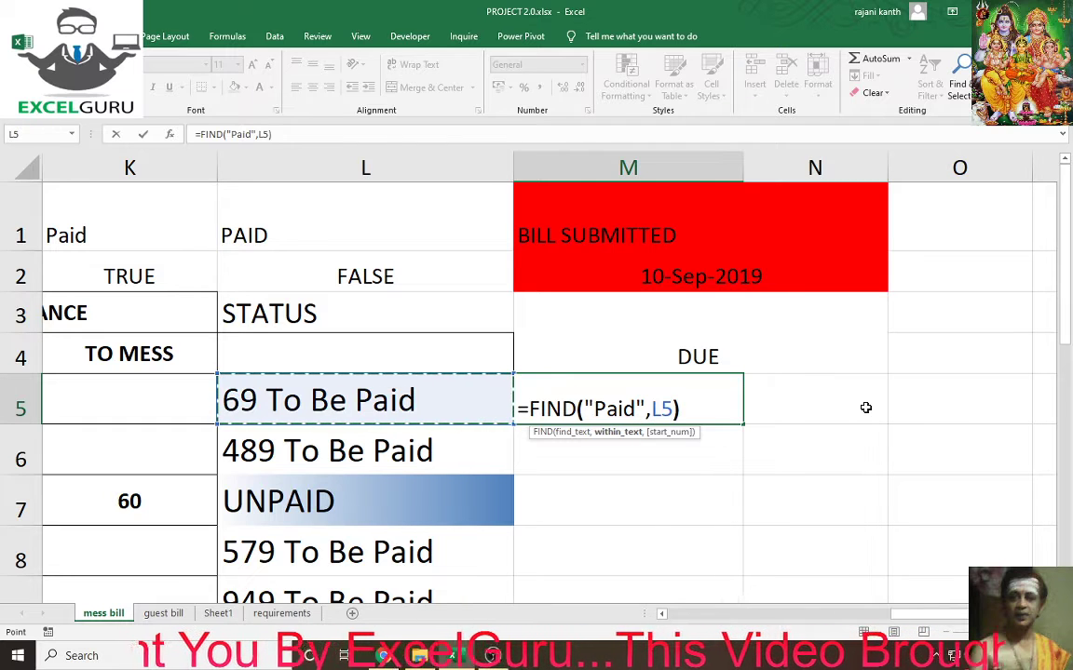
pyautogui.hotkey('ctrl', 'Return')
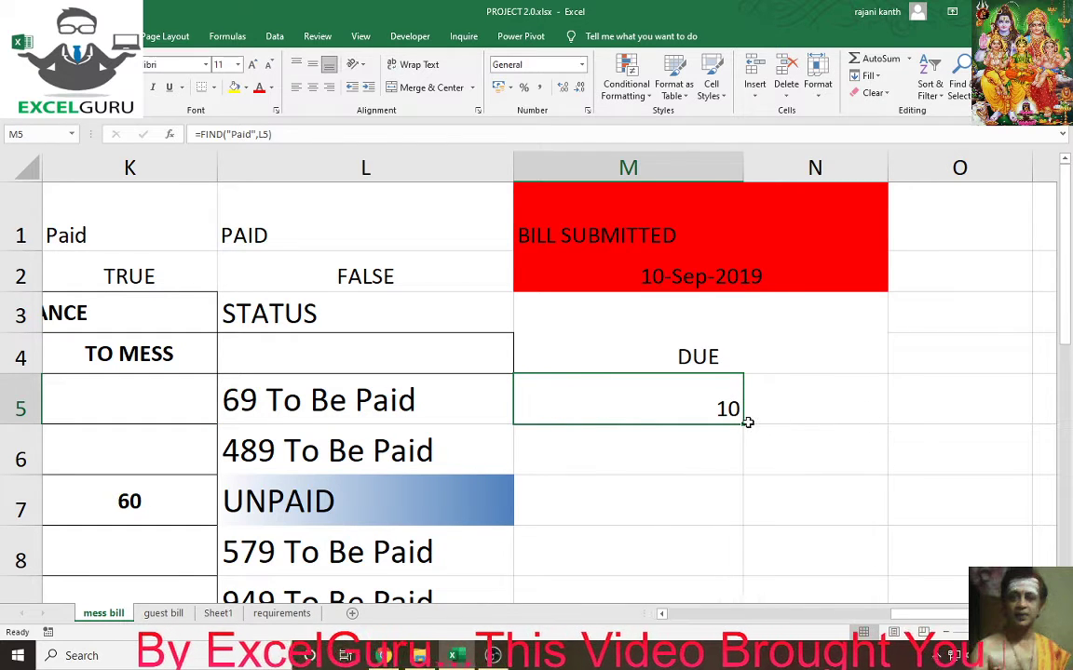
pyautogui.doubleClick(743, 425)
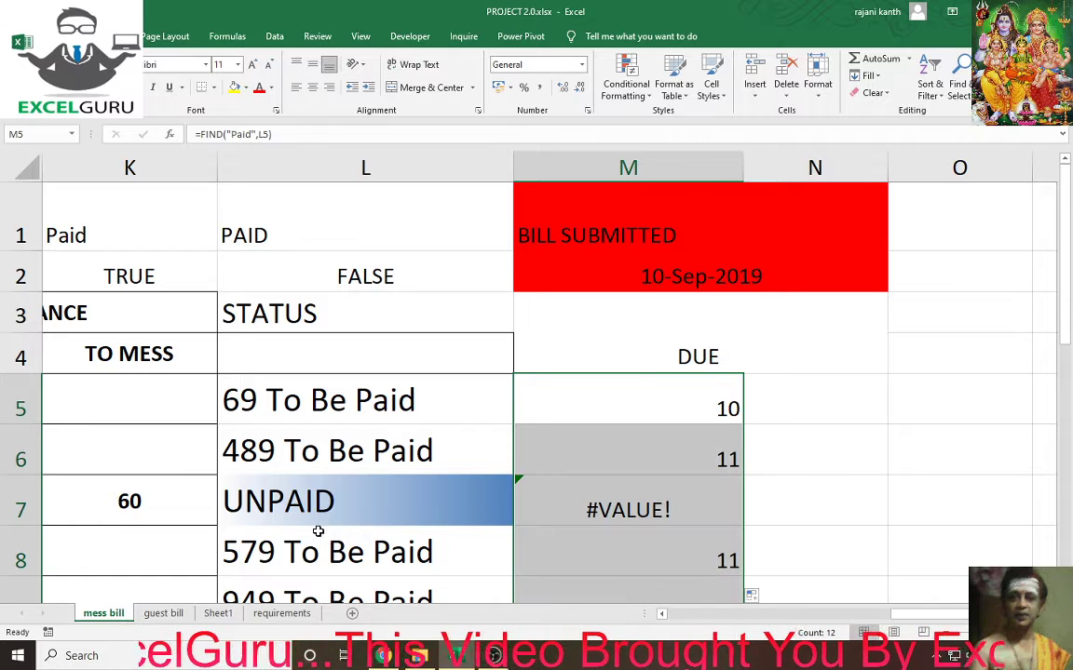
pyautogui.click(661, 409)
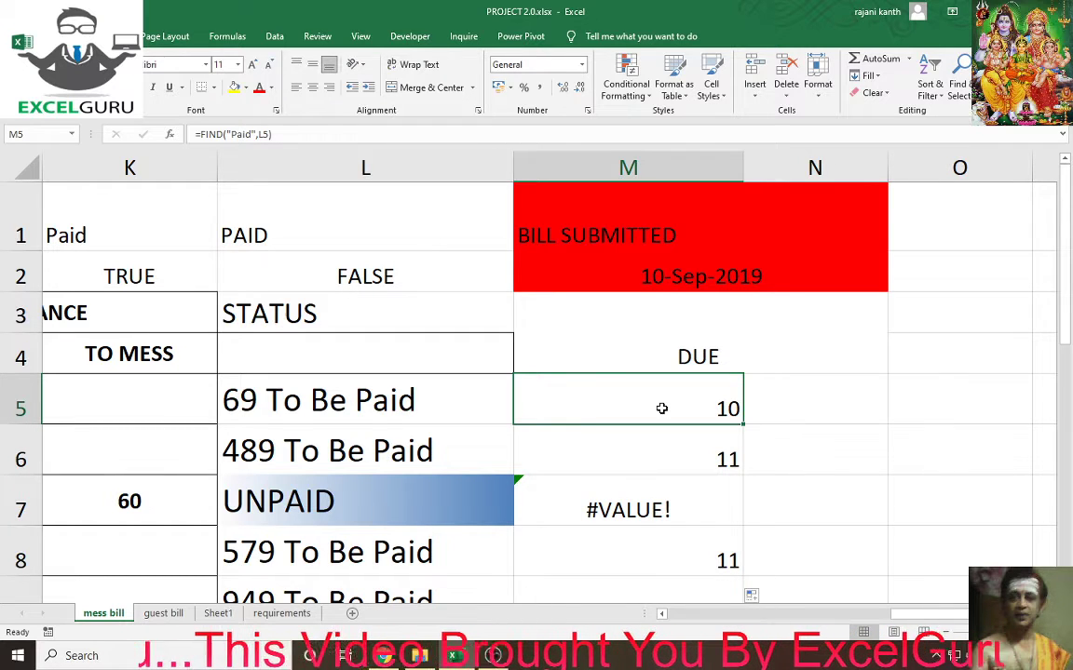
pyautogui.doubleClick(661, 409)
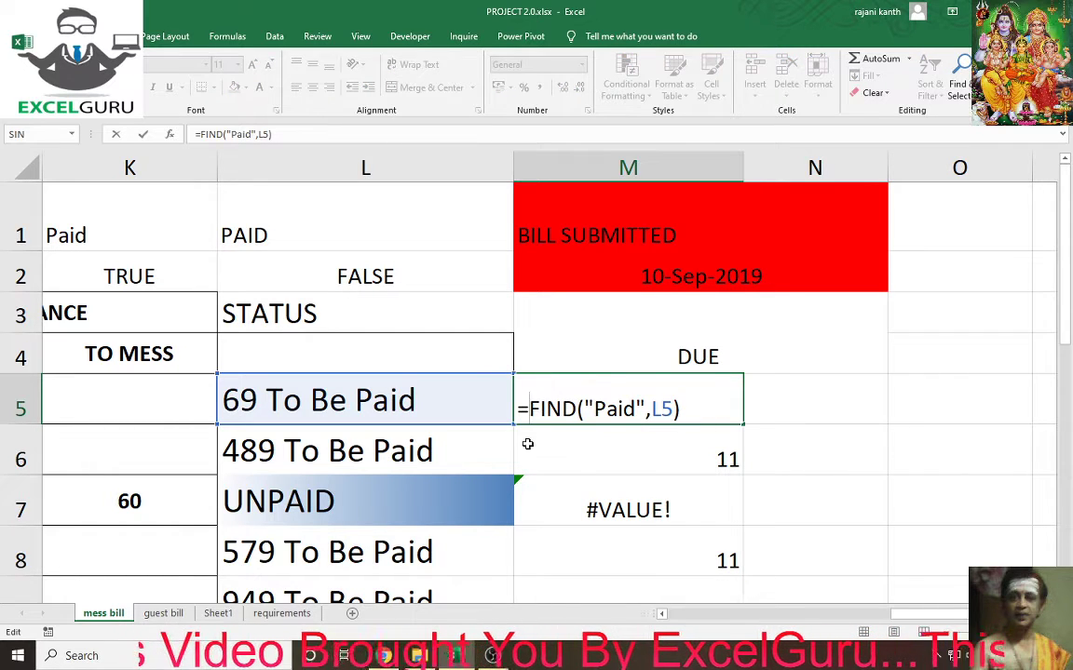
# Wrap M5 as =ISNUMBER(FIND("Paid",L5)) and fill down, giving TRUE, TRUE, FALSE, TRUE.
pyautogui.write('isnum')
pyautogui.press('Tab')
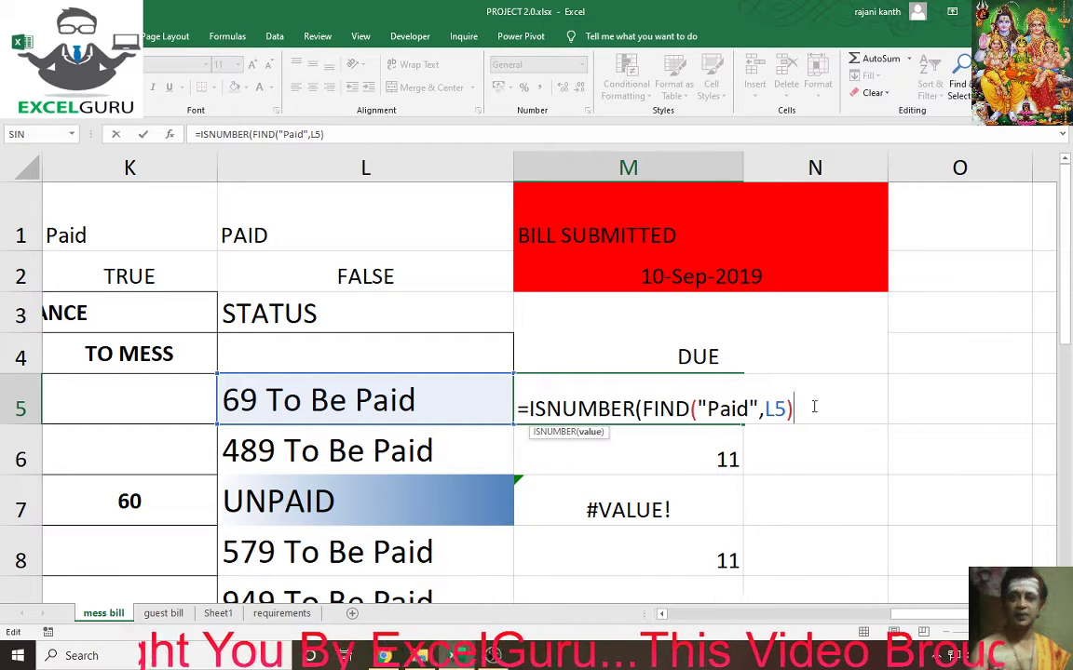
pyautogui.hotkey('ctrl', 'Return')
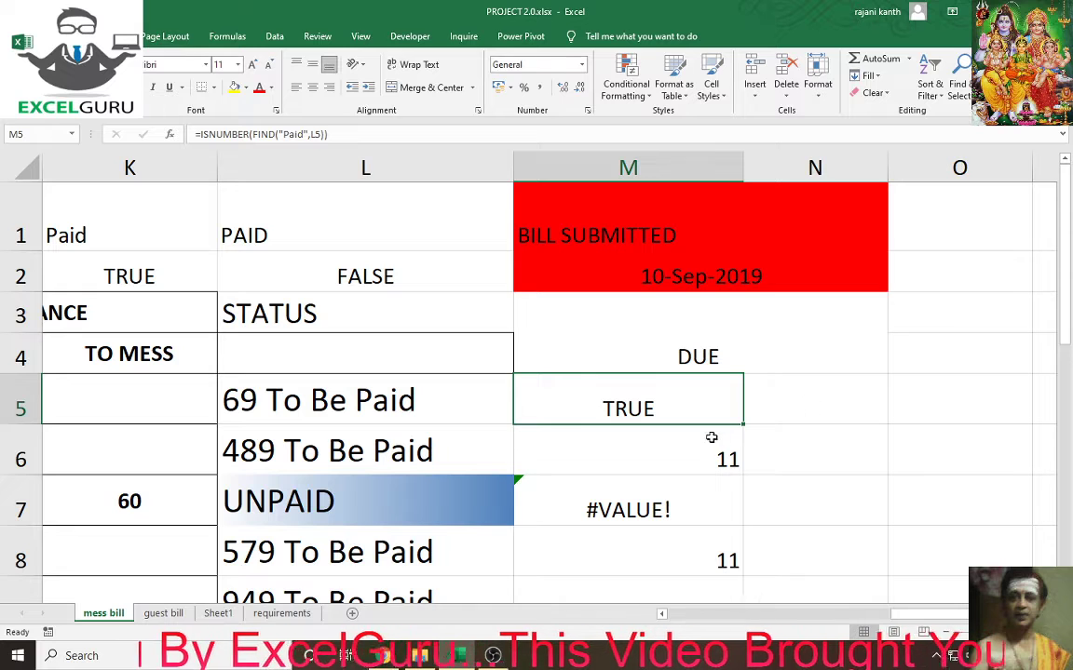
pyautogui.doubleClick(745, 424)
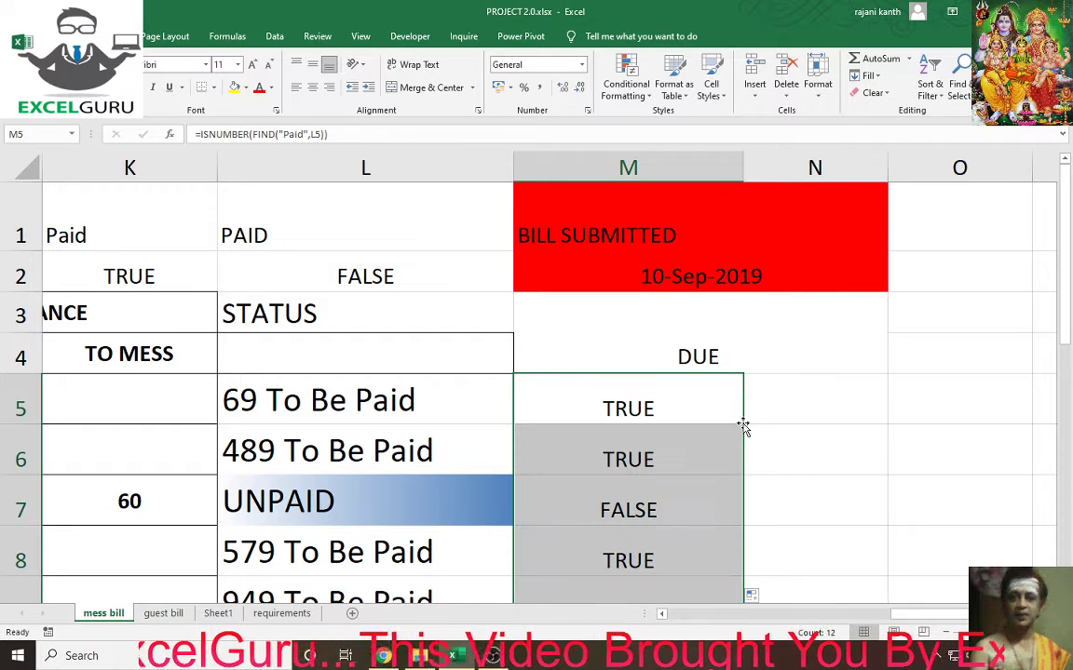
pyautogui.click(668, 411)
pyautogui.doubleClick(678, 406)
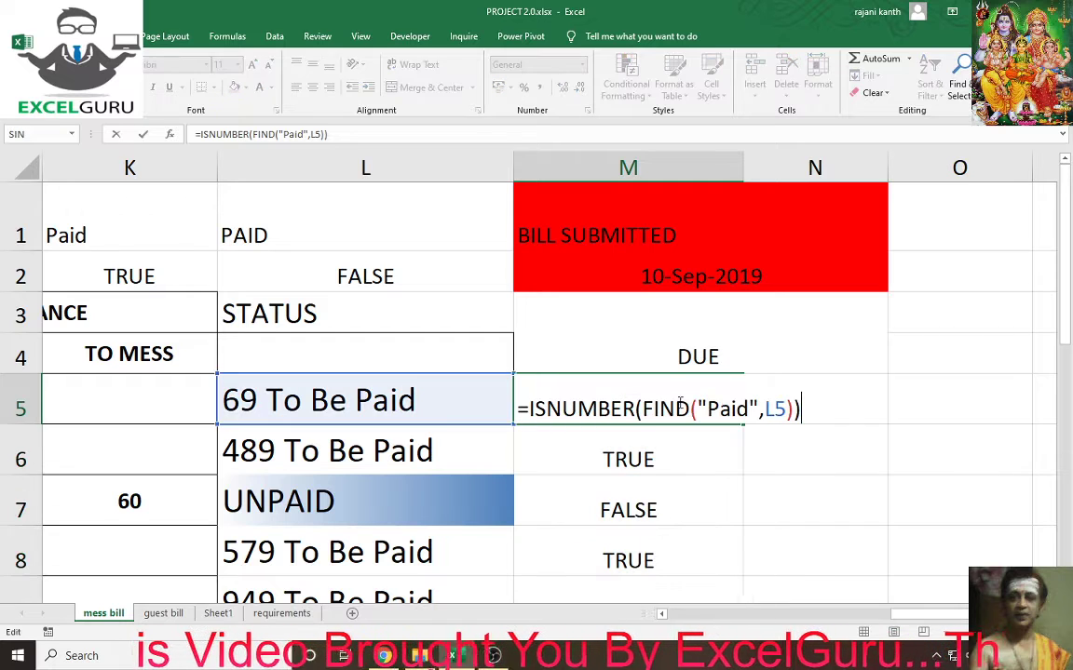
pyautogui.moveTo(819, 408); pyautogui.dragTo(463, 410)
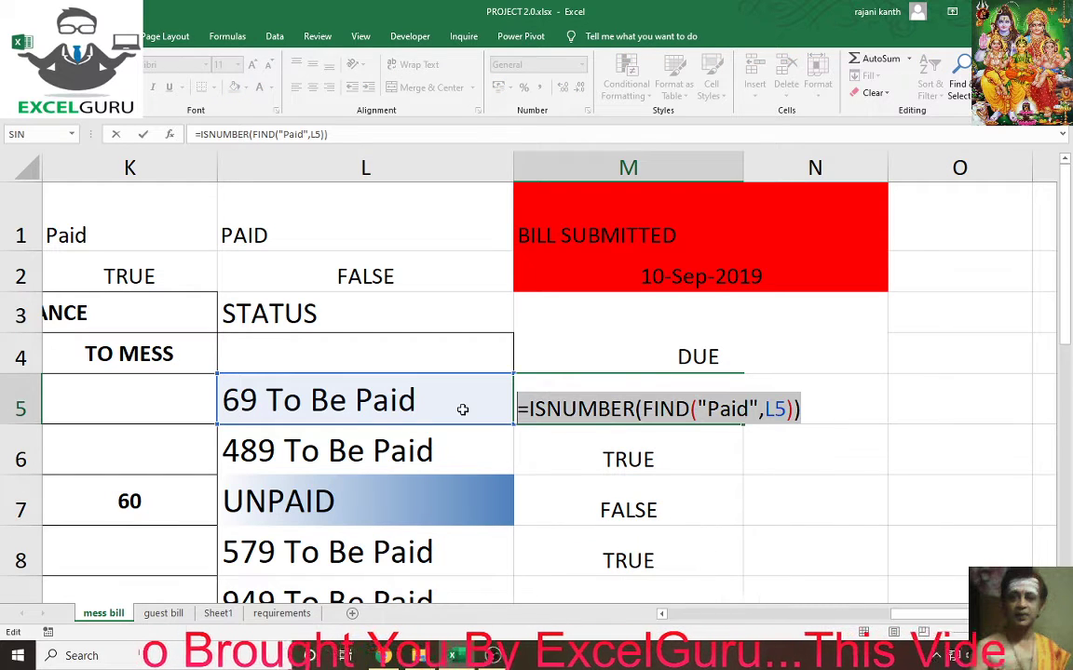
pyautogui.press('Escape')
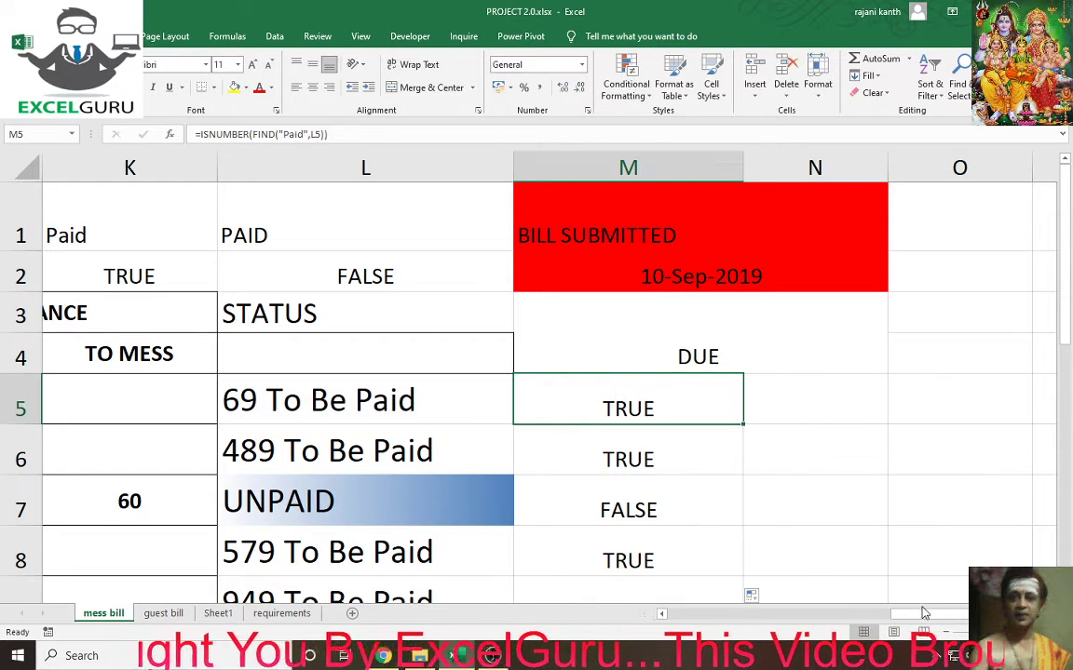
# Select the bill's data range from B5 across to column L and down to row 16.
pyautogui.moveTo(708, 622); pyautogui.dragTo(663, 622)
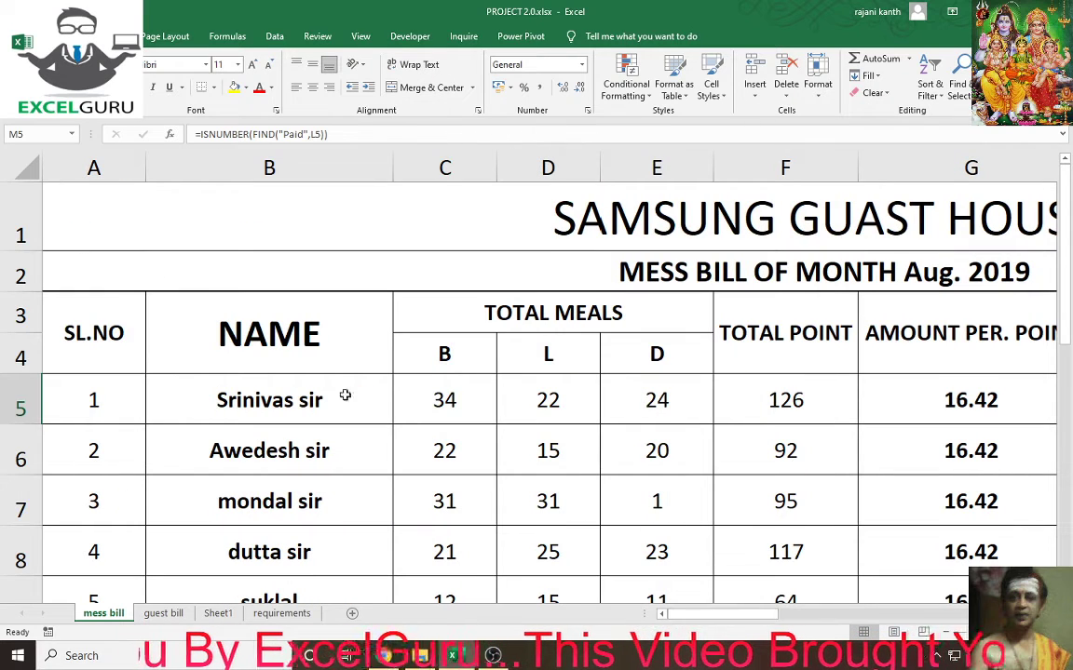
pyautogui.moveTo(80, 400); pyautogui.dragTo(357, 398)
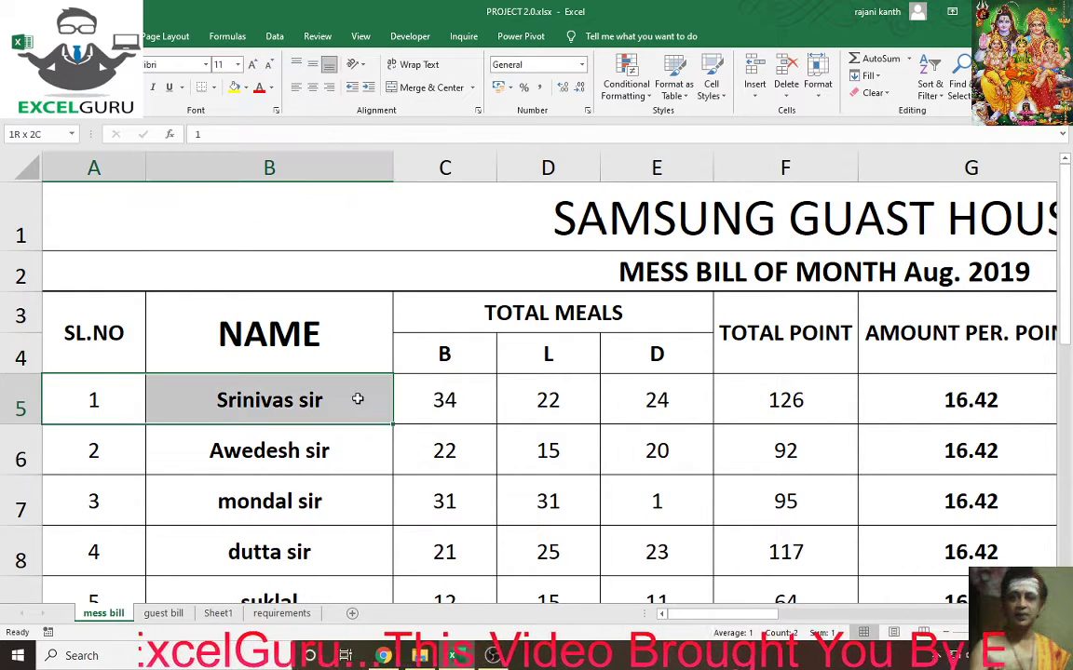
pyautogui.click(269, 400)
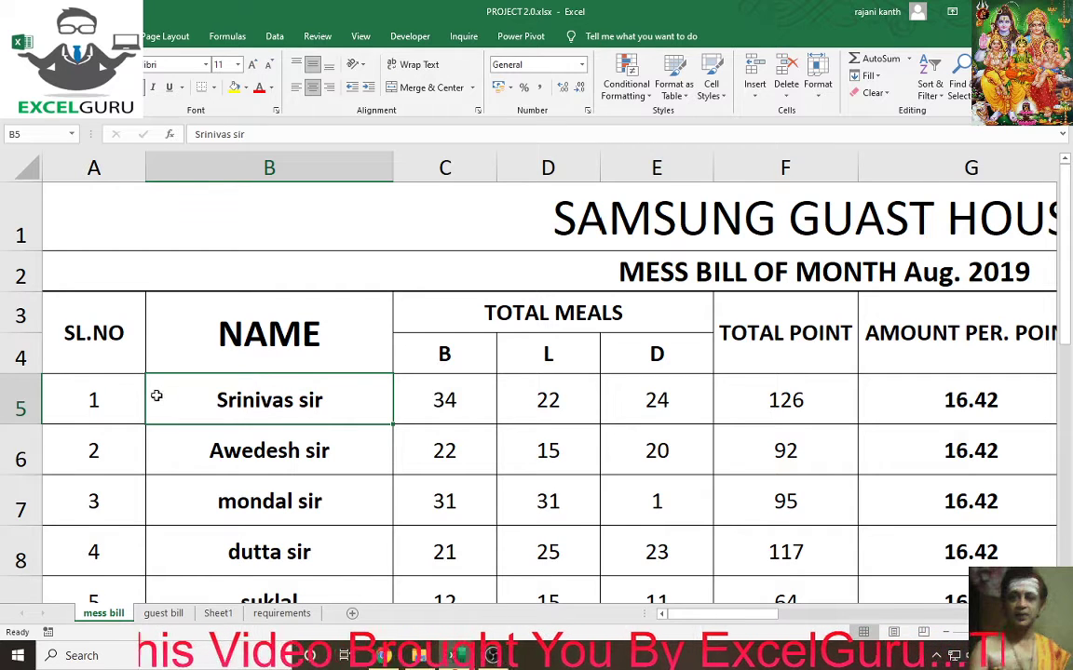
pyautogui.click(99, 401)
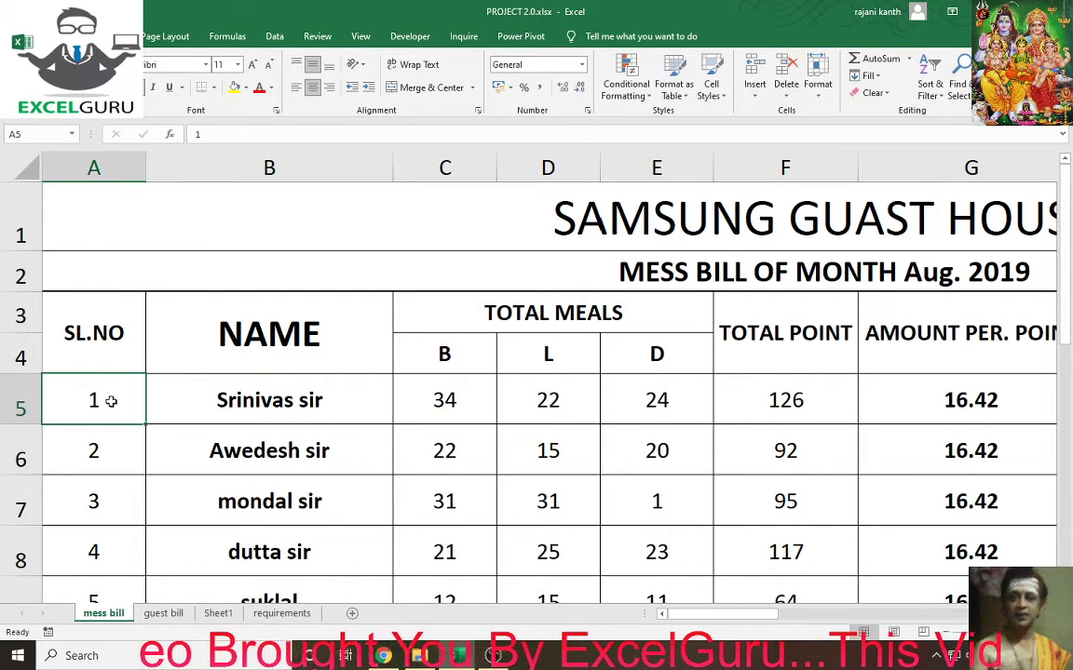
pyautogui.click(310, 399)
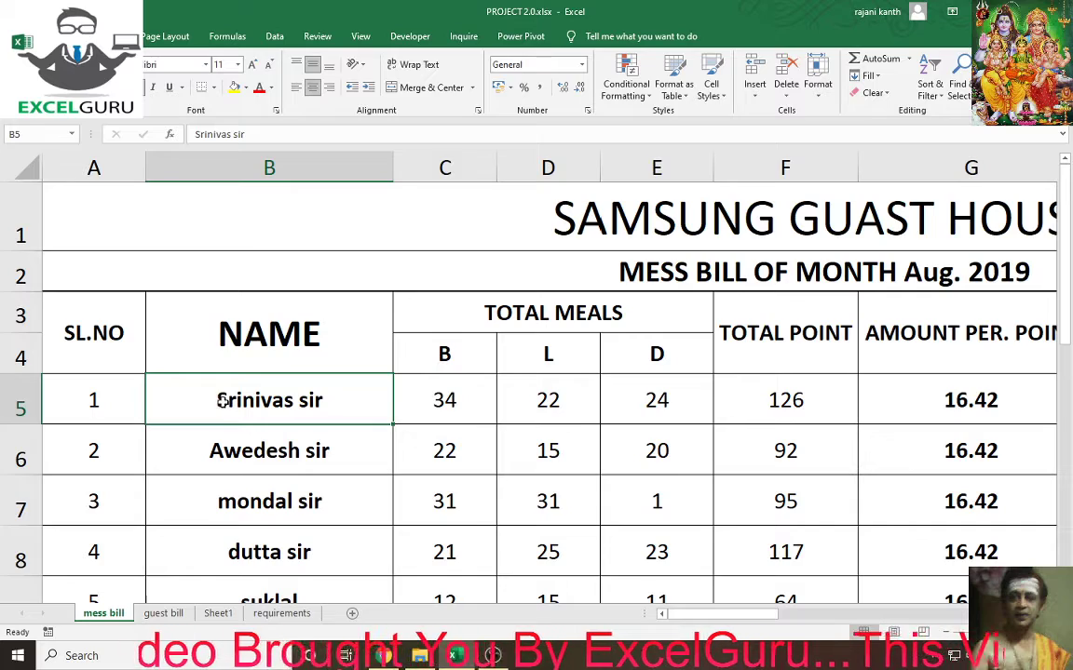
pyautogui.moveTo(221, 400)
pyautogui.mouseDown()
pyautogui.moveTo(898, 414)
pyautogui.moveTo(702, 413)
pyautogui.mouseUp()
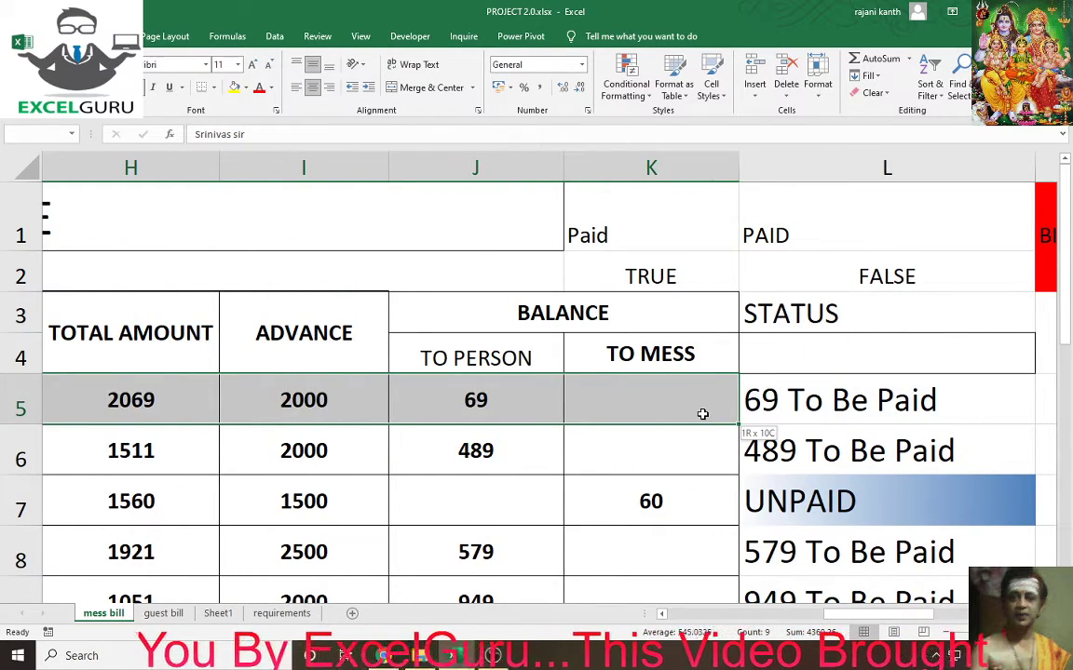
pyautogui.moveTo(702, 413)
pyautogui.mouseDown()
pyautogui.moveTo(900, 421)
pyautogui.moveTo(890, 621)
pyautogui.moveTo(877, 476)
pyautogui.mouseUp()
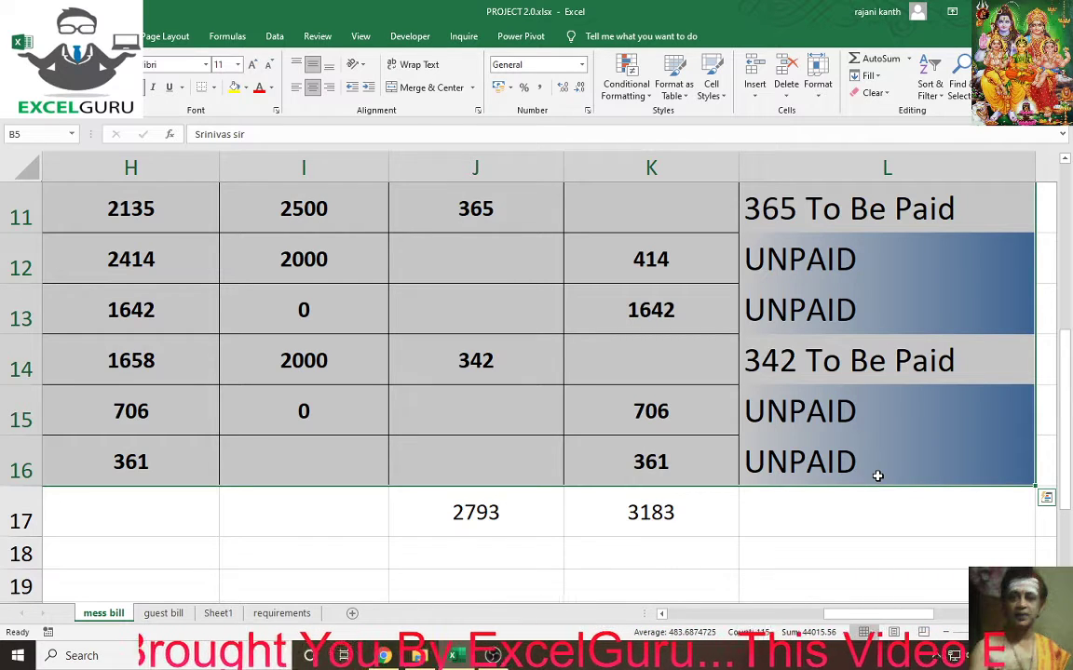
# Start a formula-based conditional formatting rule =ISNUMBER(FIND("Paid",$L5)).
pyautogui.press('alt')
pyautogui.press('h')
pyautogui.press('l')
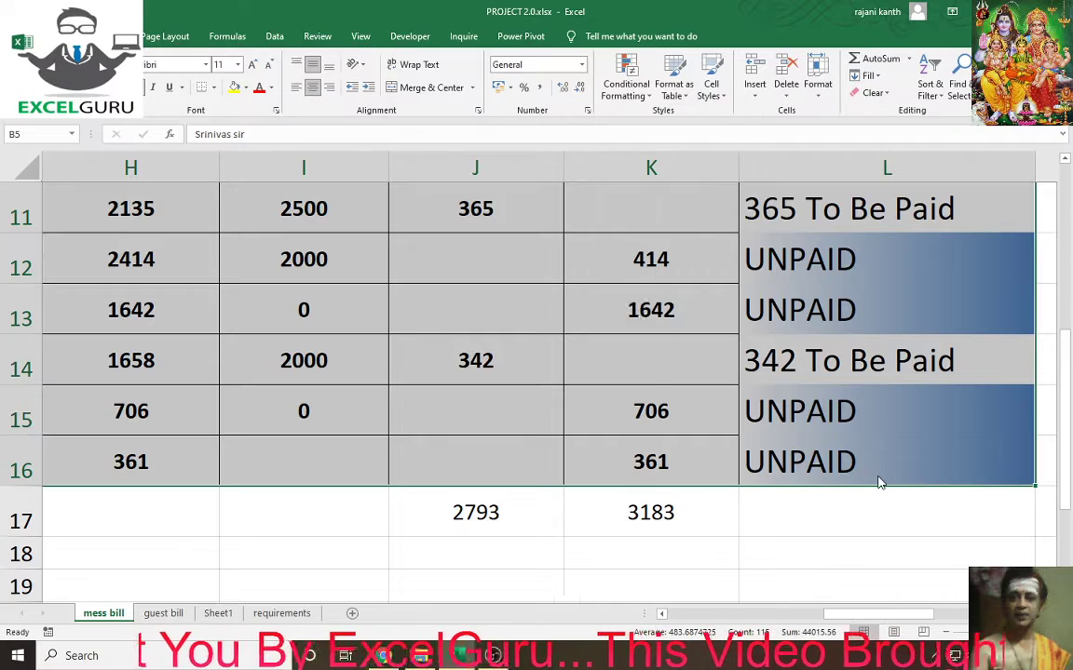
pyautogui.press('n')
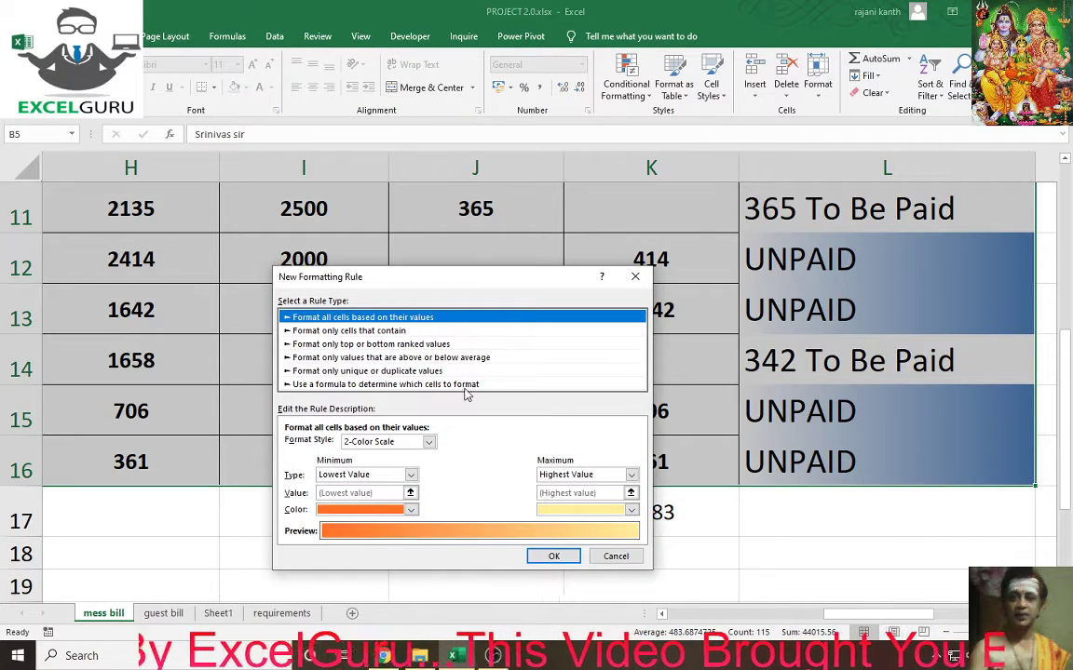
pyautogui.click(459, 386)
pyautogui.click(413, 445)
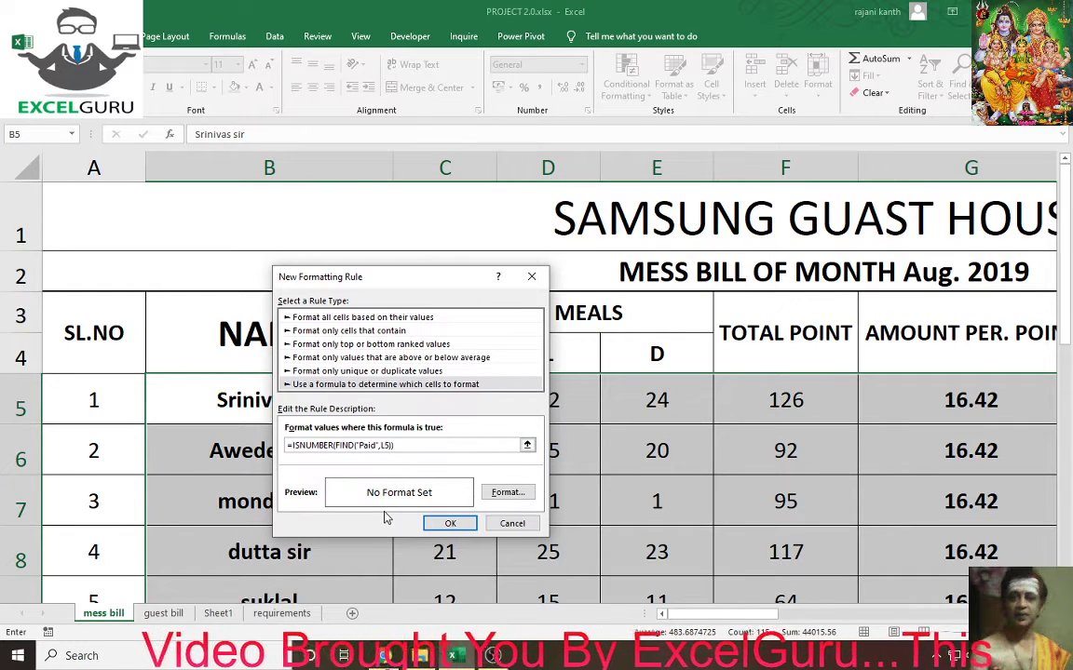
pyautogui.press('F4')
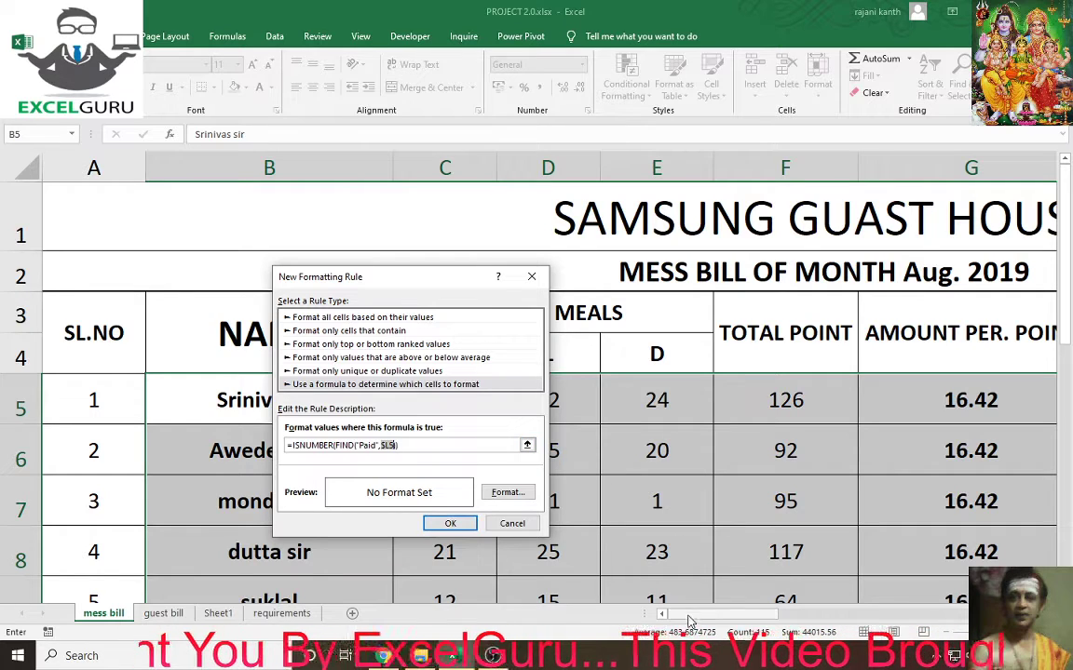
pyautogui.moveTo(700, 618); pyautogui.dragTo(908, 617)
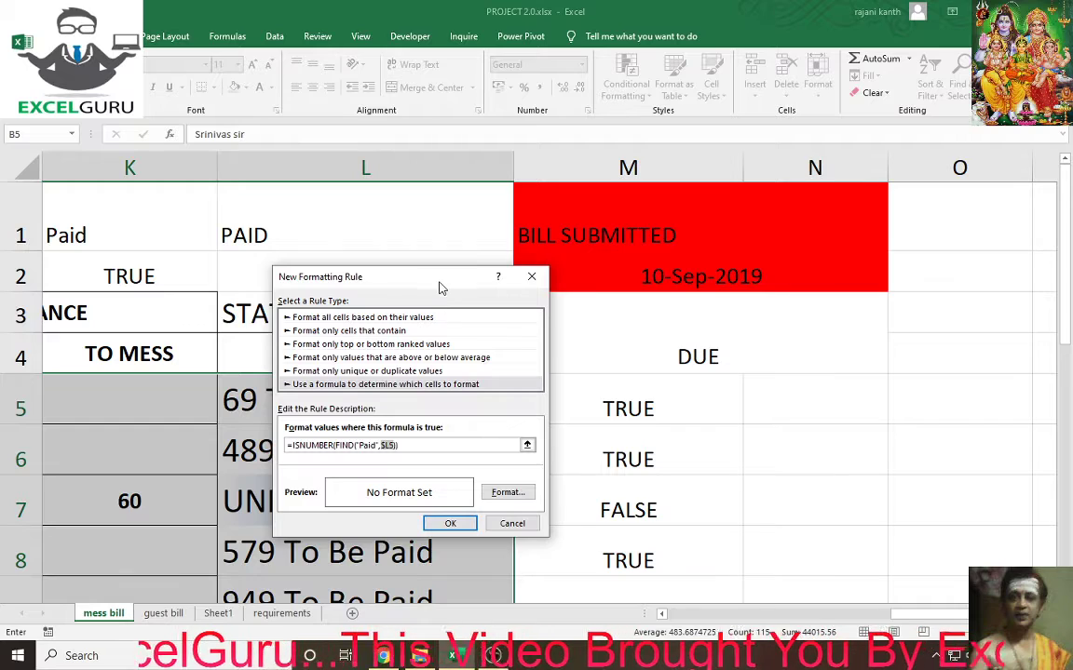
pyautogui.moveTo(439, 277)
pyautogui.mouseDown()
pyautogui.moveTo(575, 267)
pyautogui.moveTo(607, 236)
pyautogui.mouseUp()
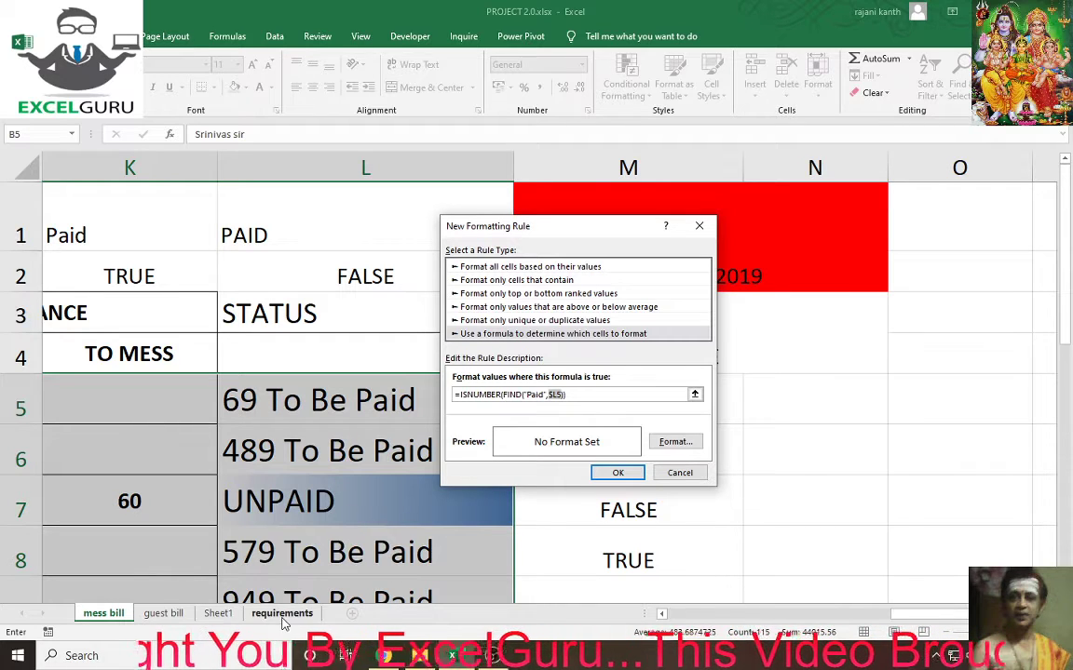
# Give matching rows a gold fill with bold black text and save the rule.
pyautogui.click(667, 445)
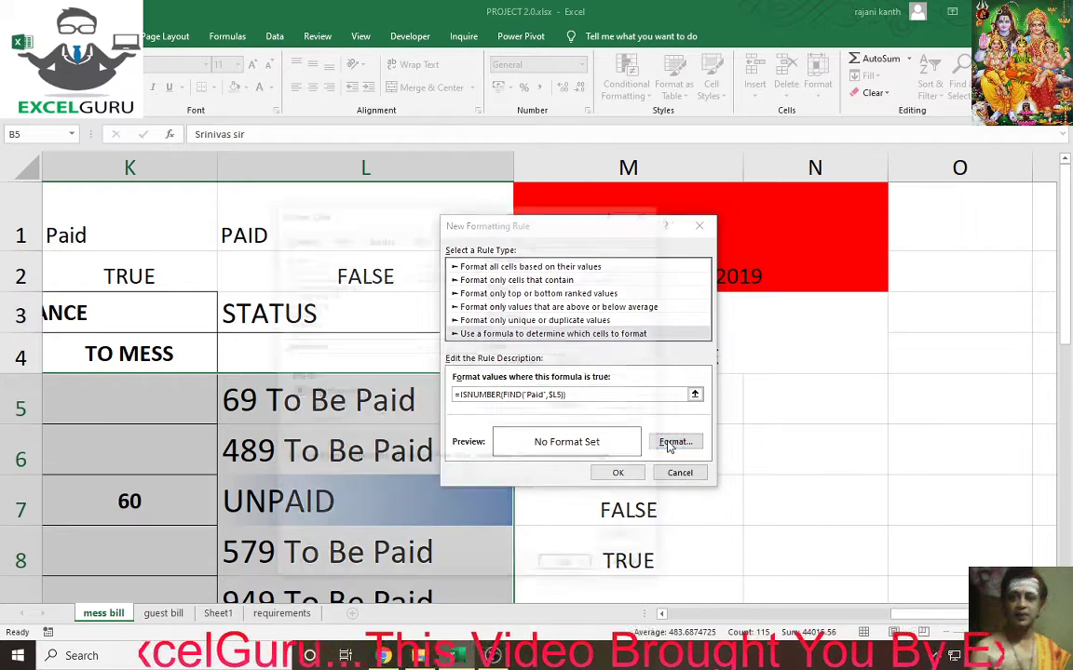
pyautogui.click(418, 237)
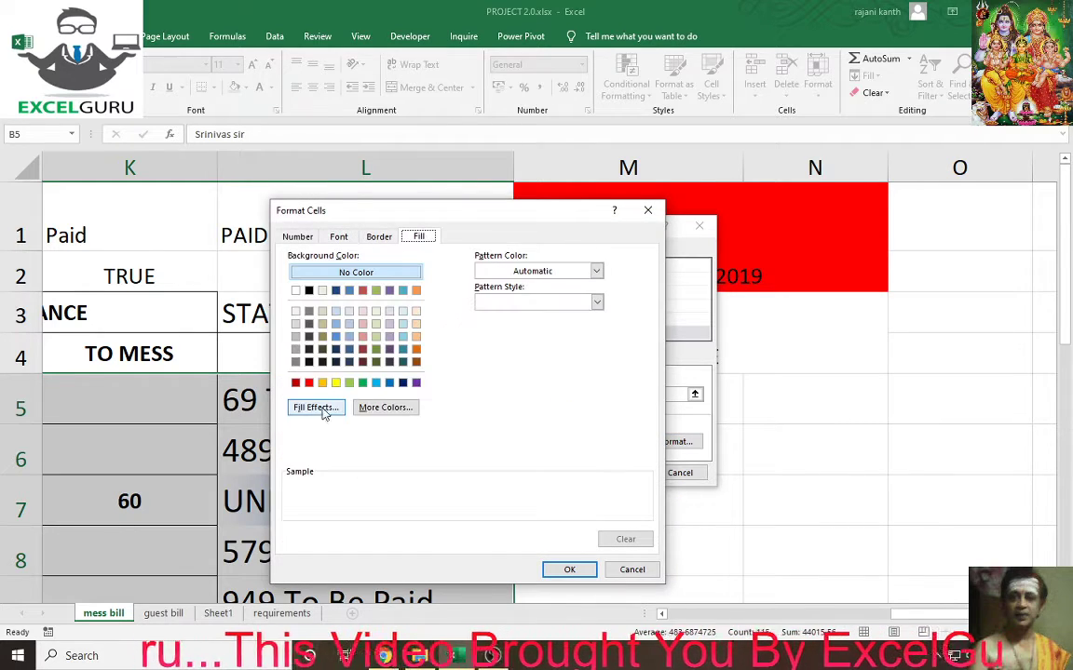
pyautogui.click(323, 383)
pyautogui.click(338, 236)
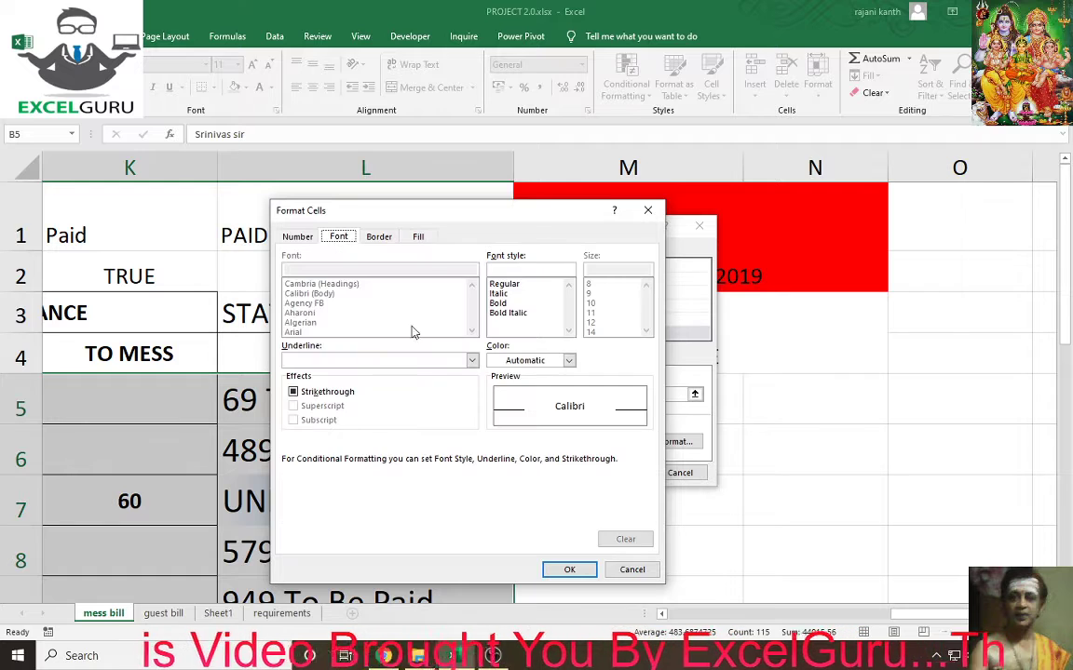
pyautogui.click(568, 361)
pyautogui.click(506, 411)
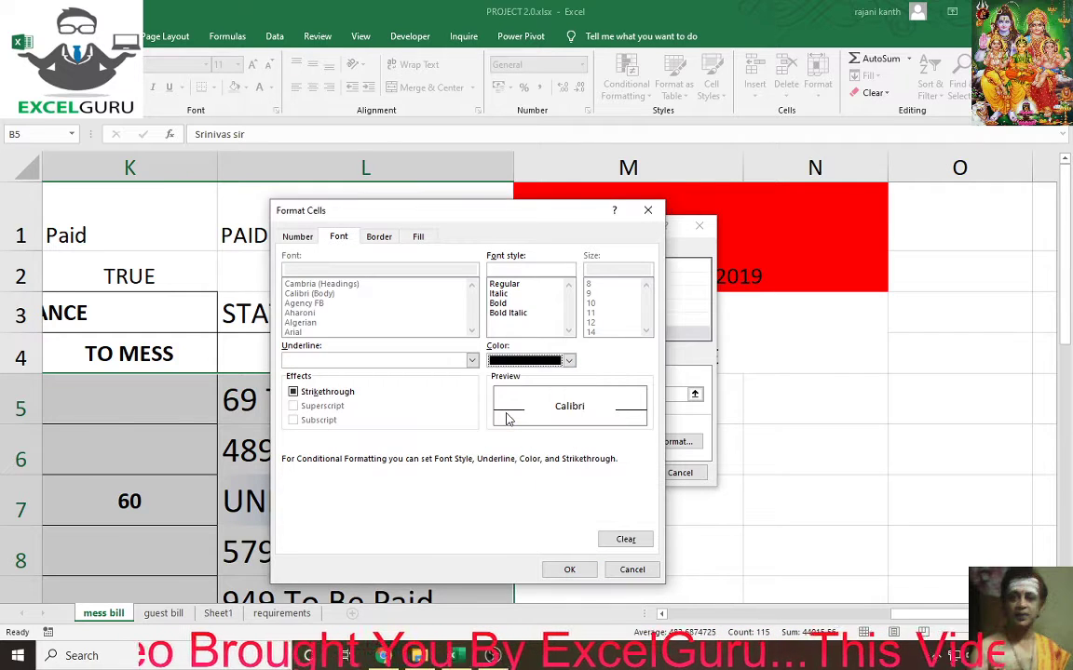
pyautogui.click(503, 304)
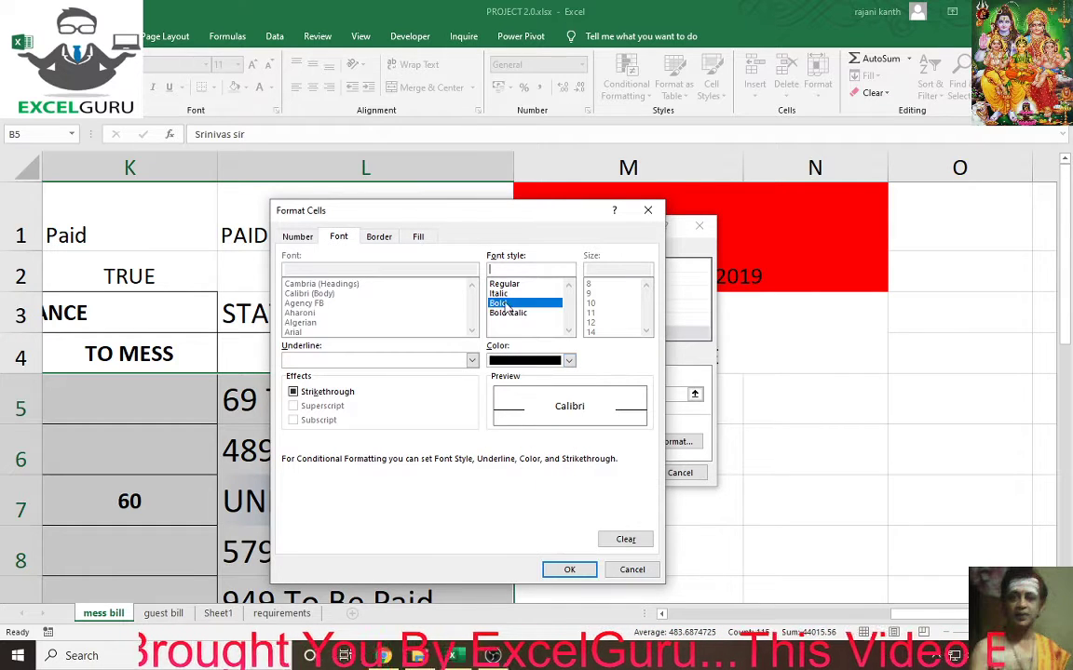
pyautogui.click(587, 573)
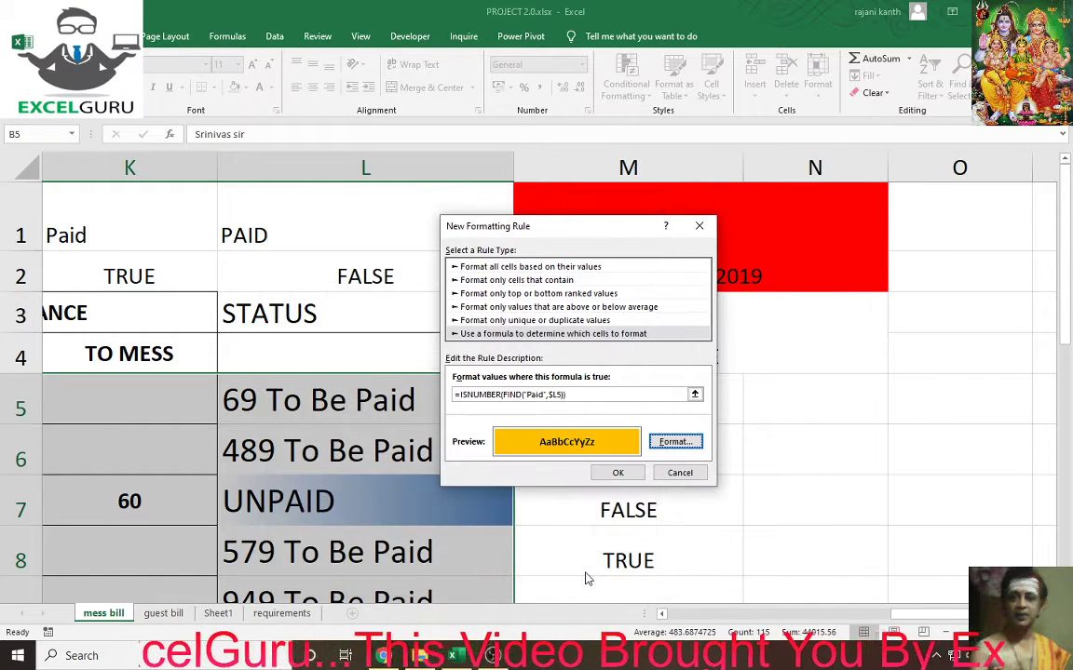
pyautogui.click(618, 473)
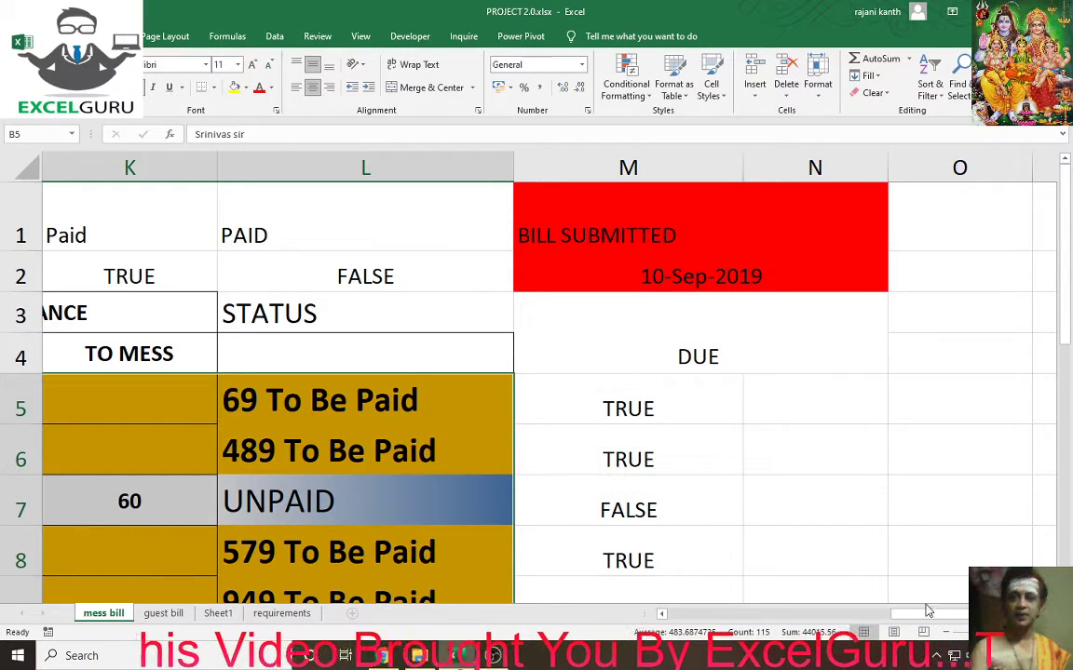
pyautogui.moveTo(926, 622); pyautogui.dragTo(819, 622)
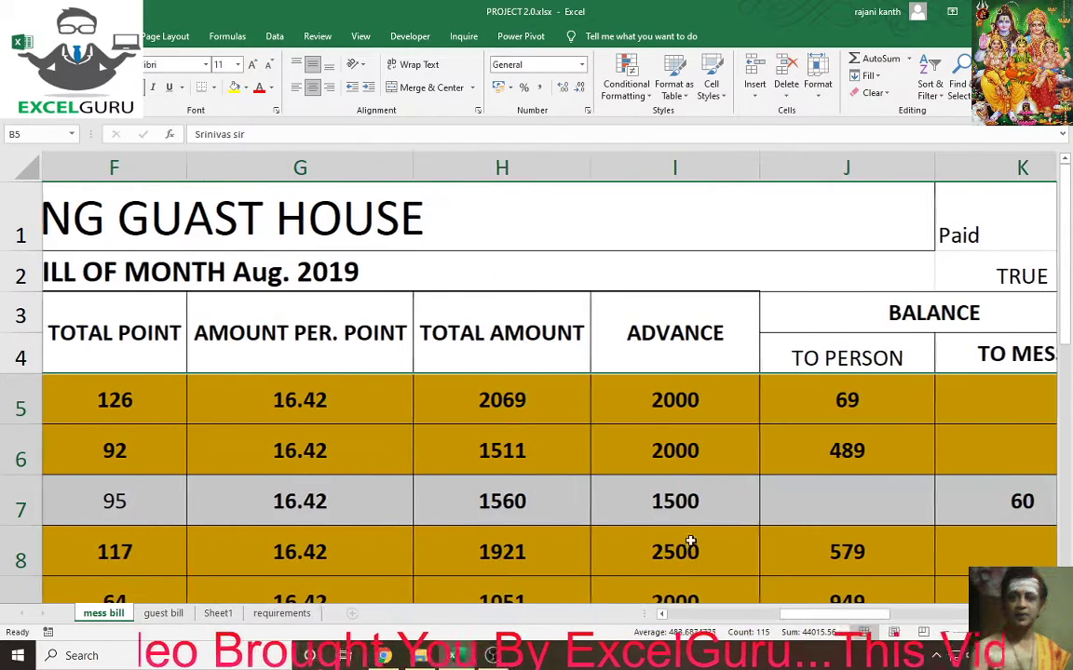
pyautogui.scroll(-1, 690, 543)
pyautogui.scroll(-3, 690, 540)
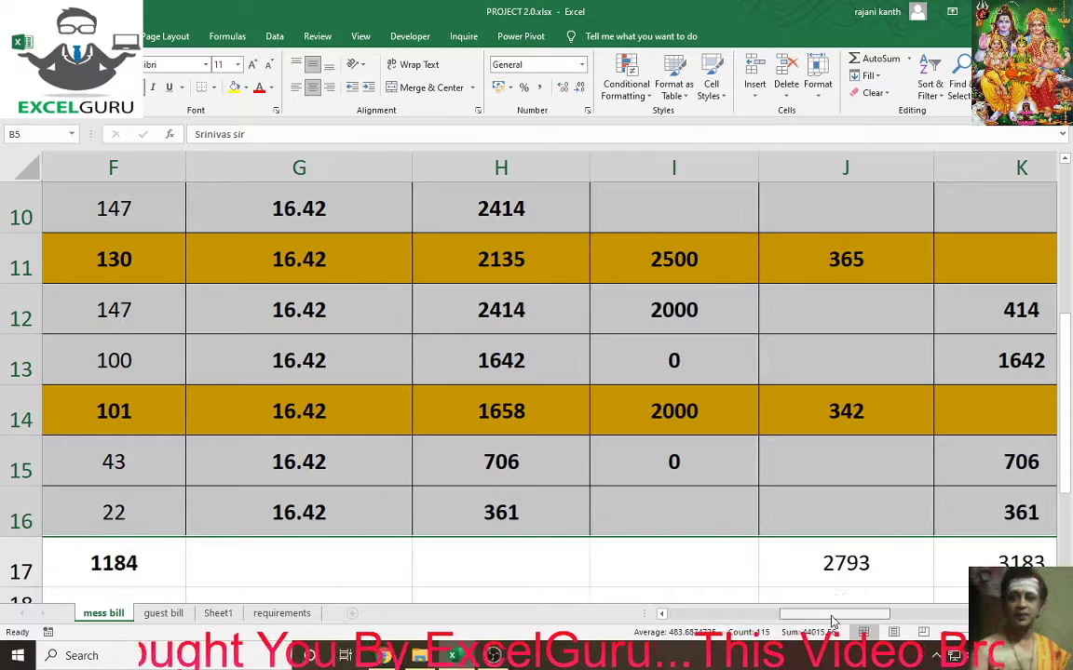
pyautogui.moveTo(838, 622); pyautogui.dragTo(874, 629)
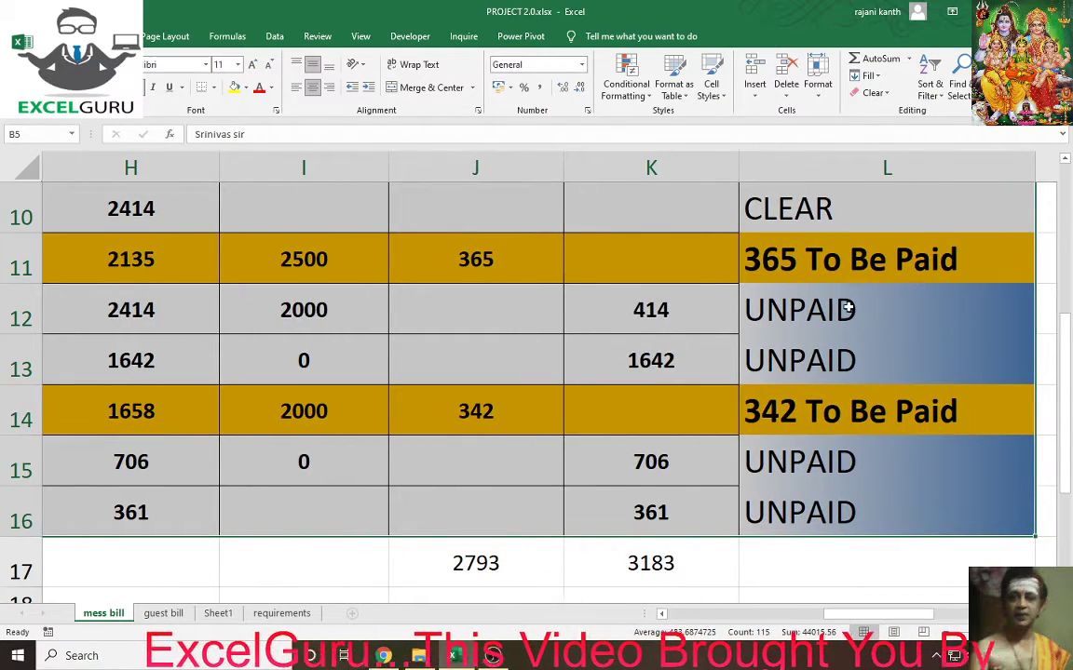
pyautogui.scroll(2, 823, 392)
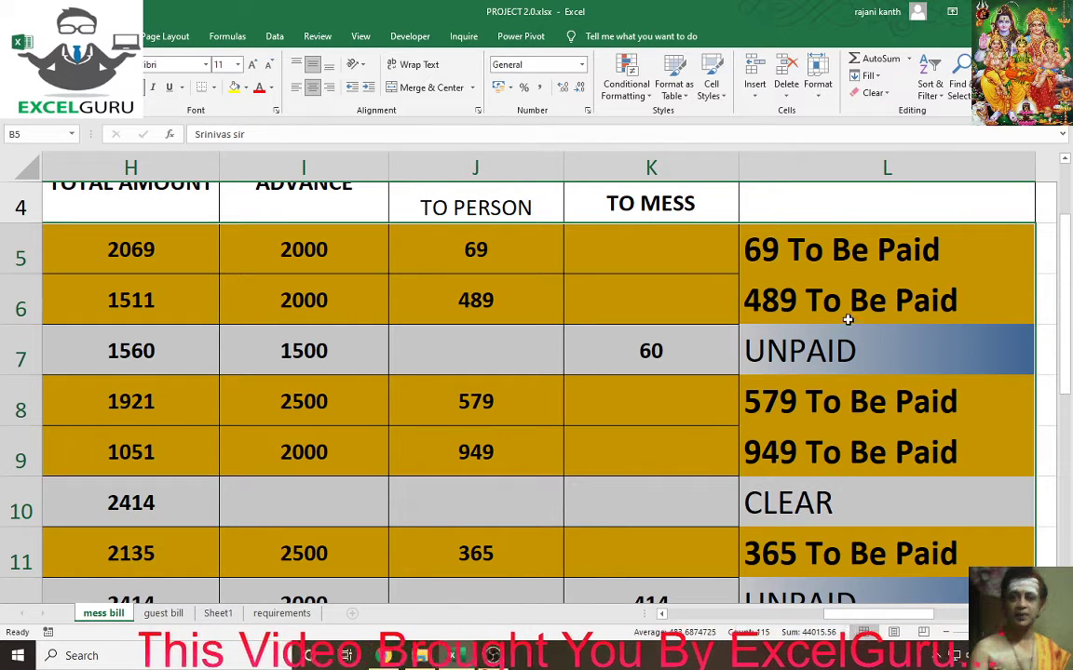
pyautogui.moveTo(861, 616); pyautogui.dragTo(857, 619)
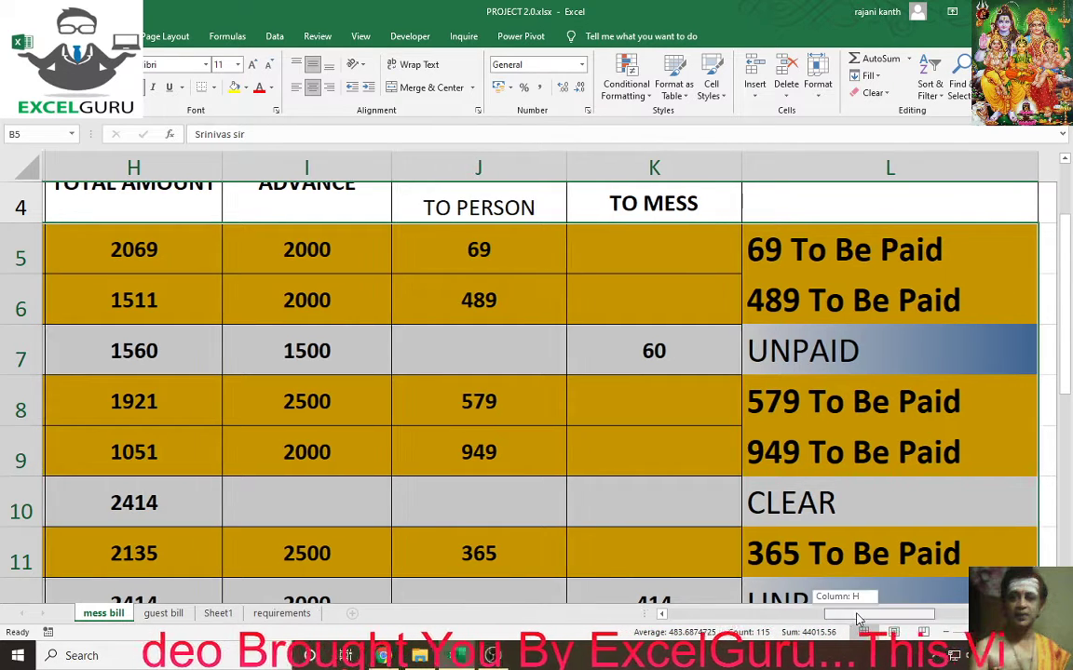
pyautogui.moveTo(936, 619); pyautogui.dragTo(942, 619)
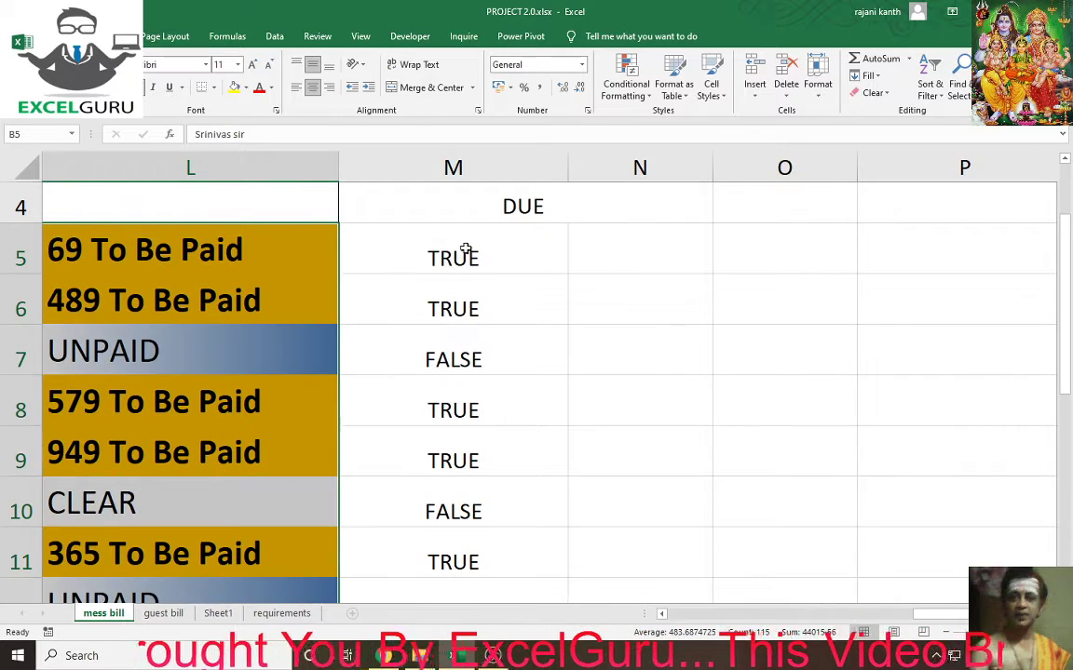
# Change M5's search text from "Paid" to "PAID" and fill the formula down column M.
pyautogui.click(467, 248)
pyautogui.press('F2')
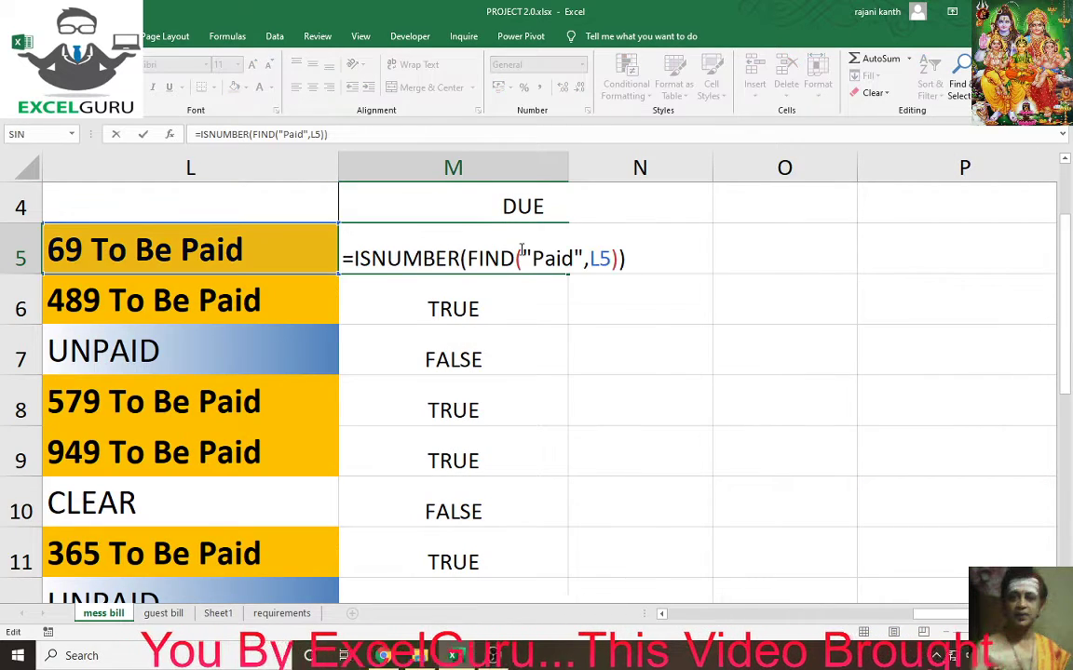
pyautogui.doubleClick(552, 258)
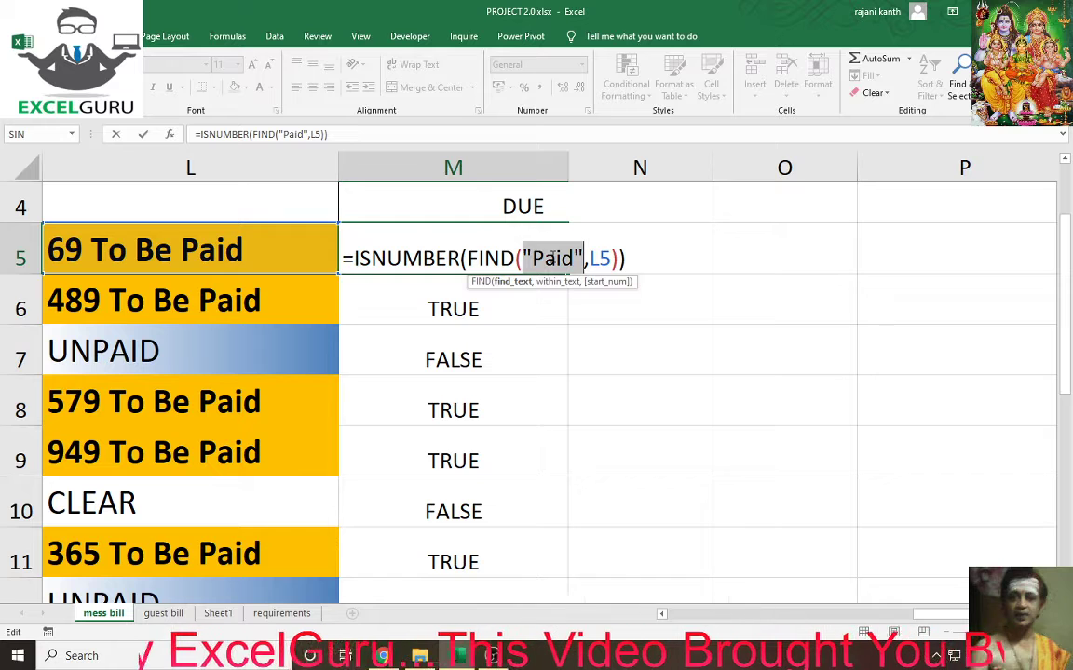
pyautogui.press('BackSpace')
pyautogui.write('PA')
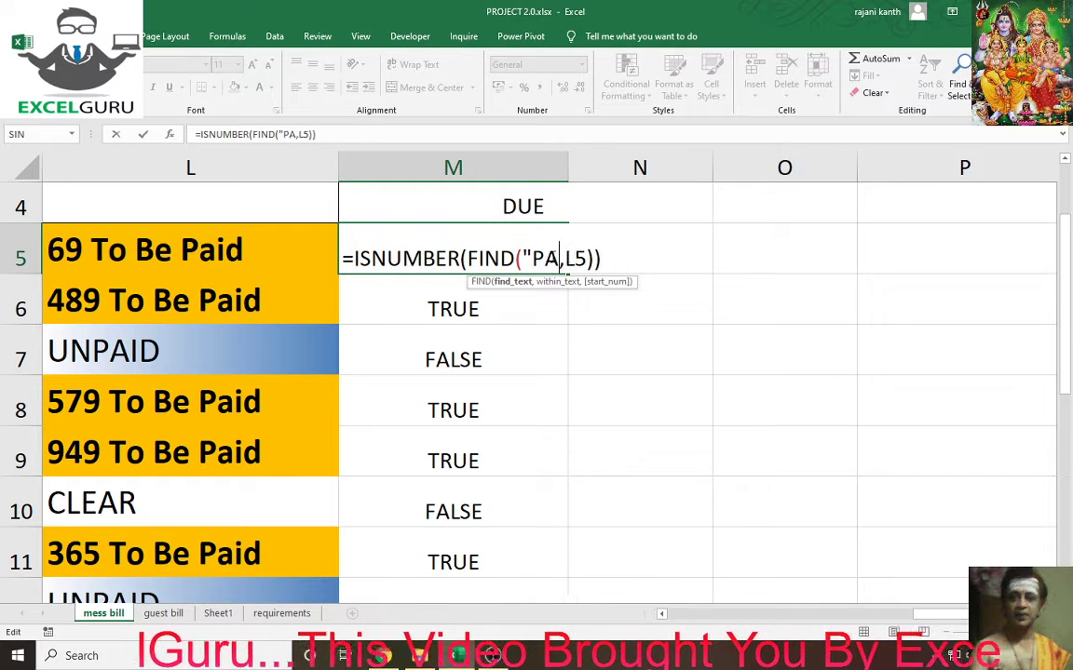
pyautogui.write('ID"')
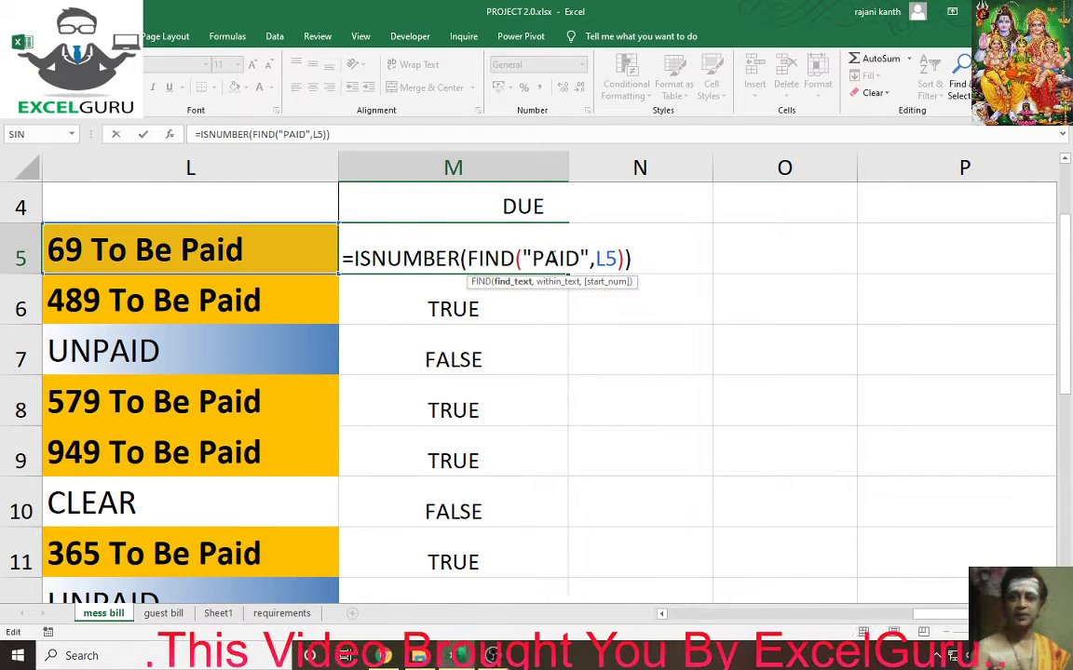
pyautogui.click(551, 257)
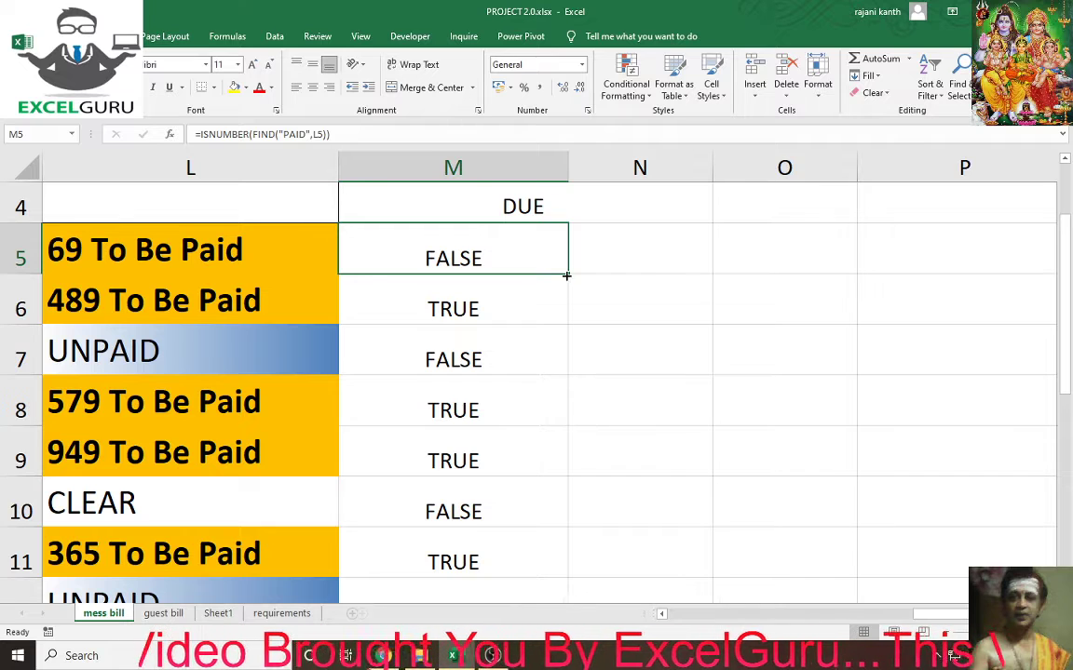
pyautogui.doubleClick(566, 275)
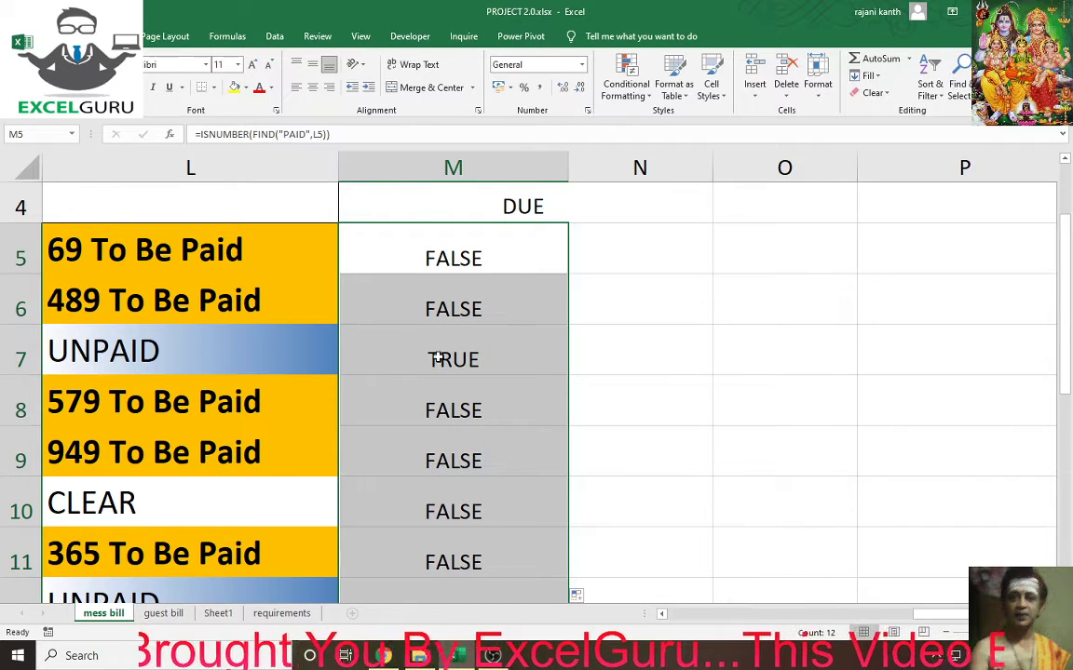
# Reopen M5, select its whole formula text, and leave the cell unchanged.
pyautogui.click(454, 248)
pyautogui.doubleClick(454, 244)
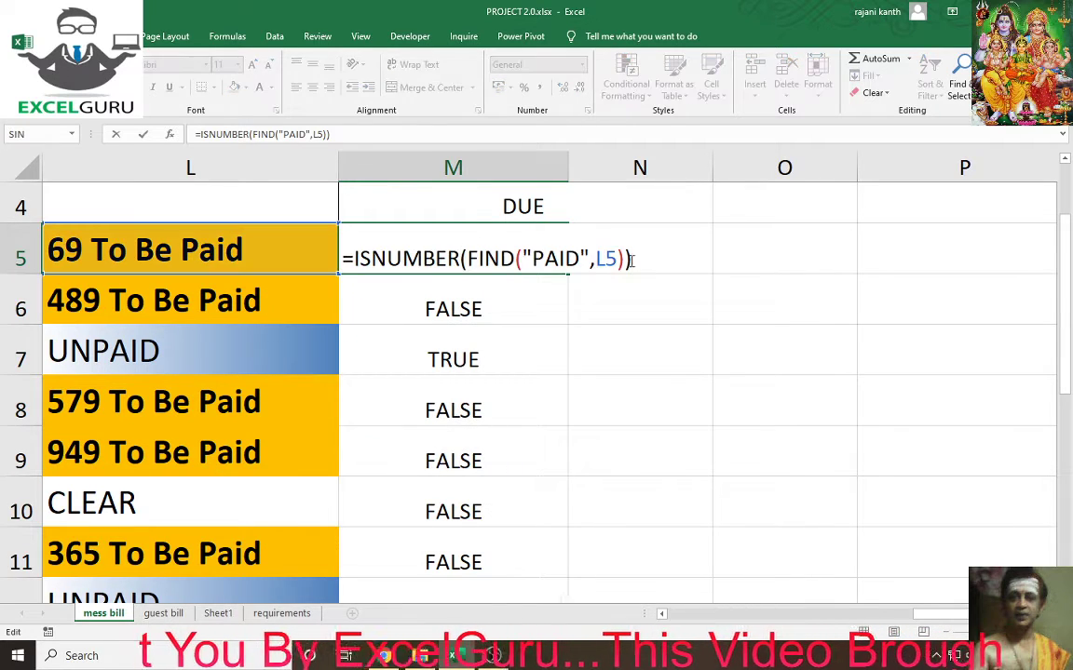
pyautogui.moveTo(631, 260); pyautogui.dragTo(319, 257)
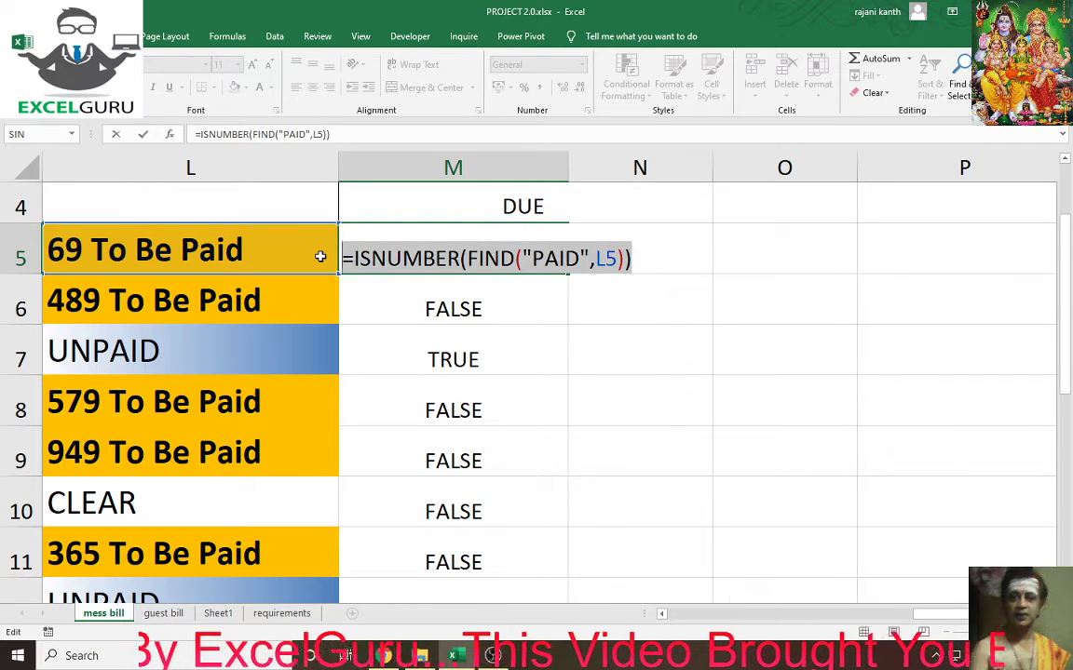
pyautogui.press('Escape')
pyautogui.moveTo(936, 614)
pyautogui.mouseDown()
pyautogui.moveTo(812, 638)
pyautogui.moveTo(901, 630)
pyautogui.moveTo(658, 505)
pyautogui.mouseUp()
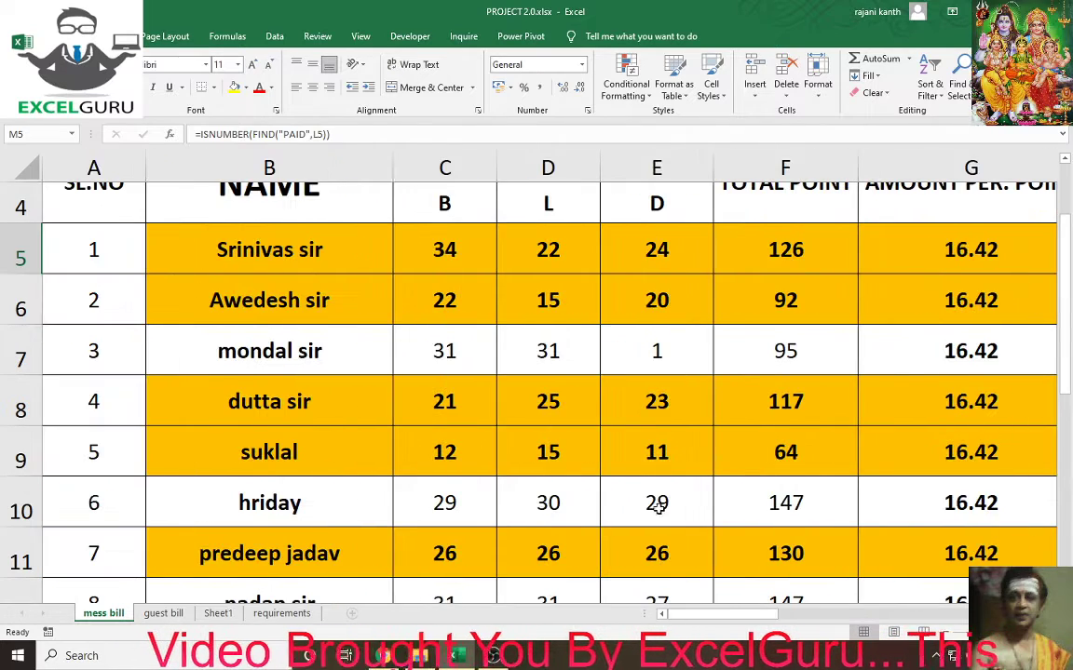
# Select the bill rows from B5 across and down to L16.
pyautogui.click(265, 246)
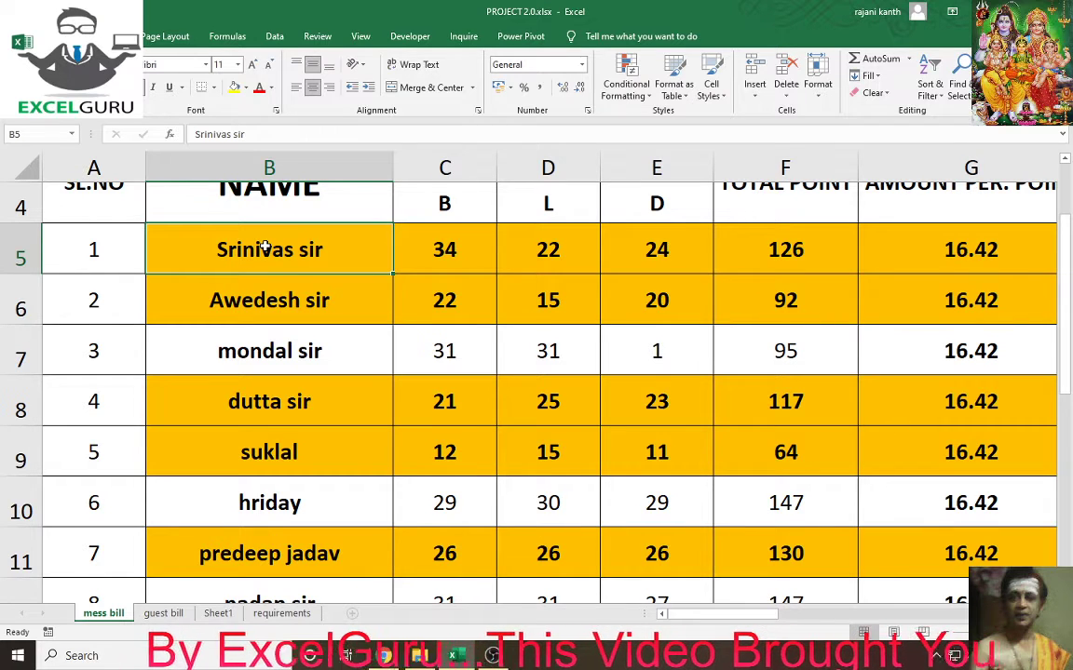
pyautogui.click(95, 246)
pyautogui.click(314, 250)
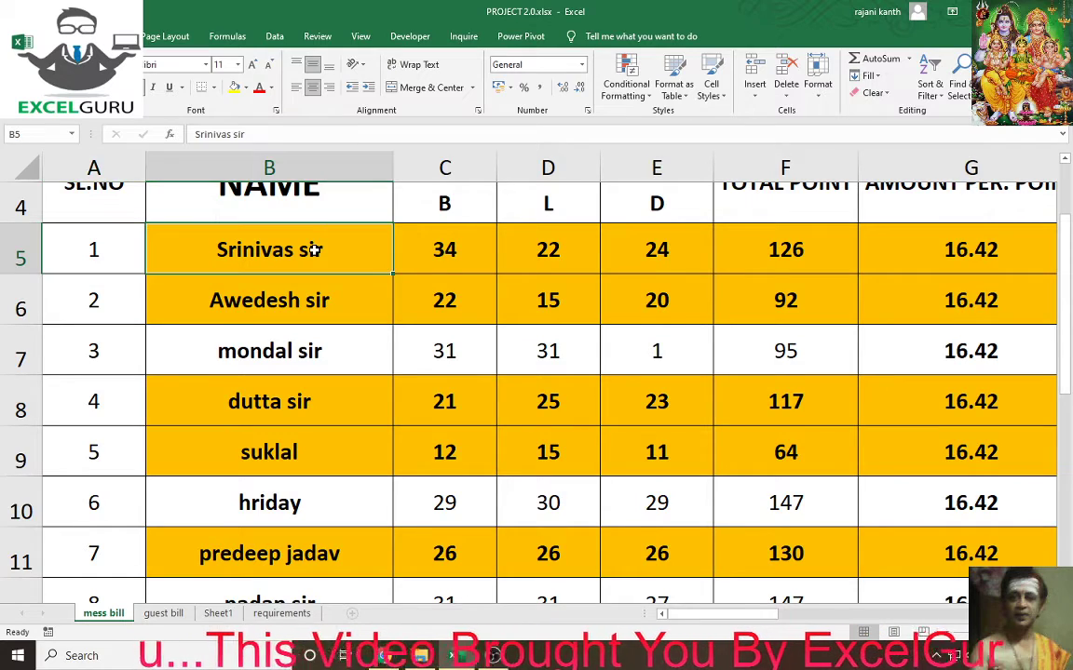
pyautogui.moveTo(316, 252); pyautogui.dragTo(1067, 292)
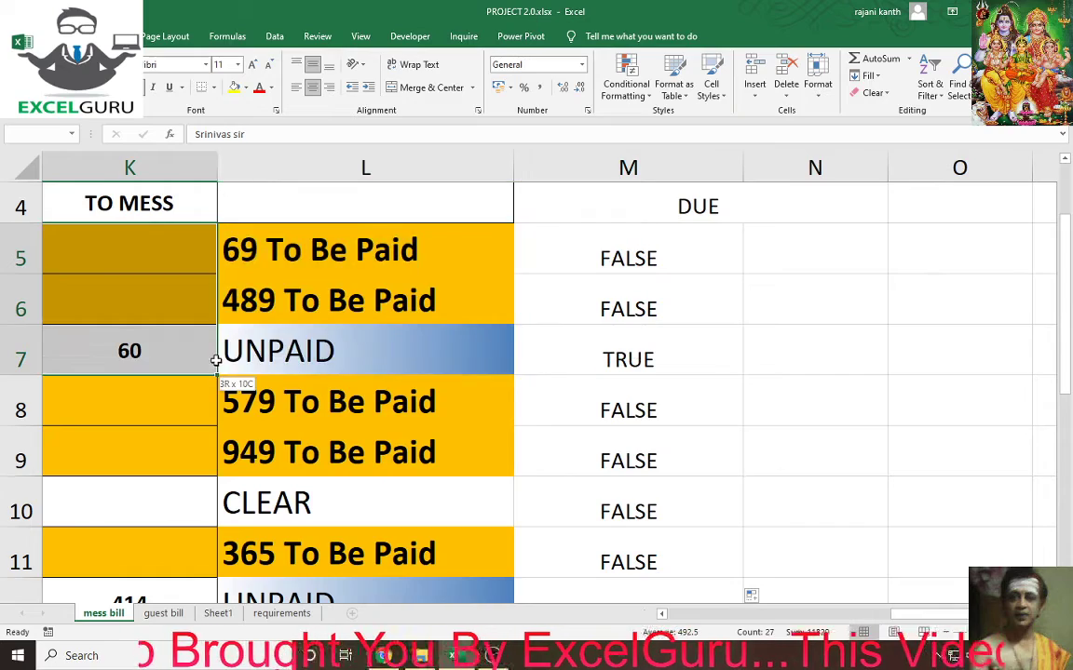
pyautogui.moveTo(221, 350); pyautogui.dragTo(368, 597)
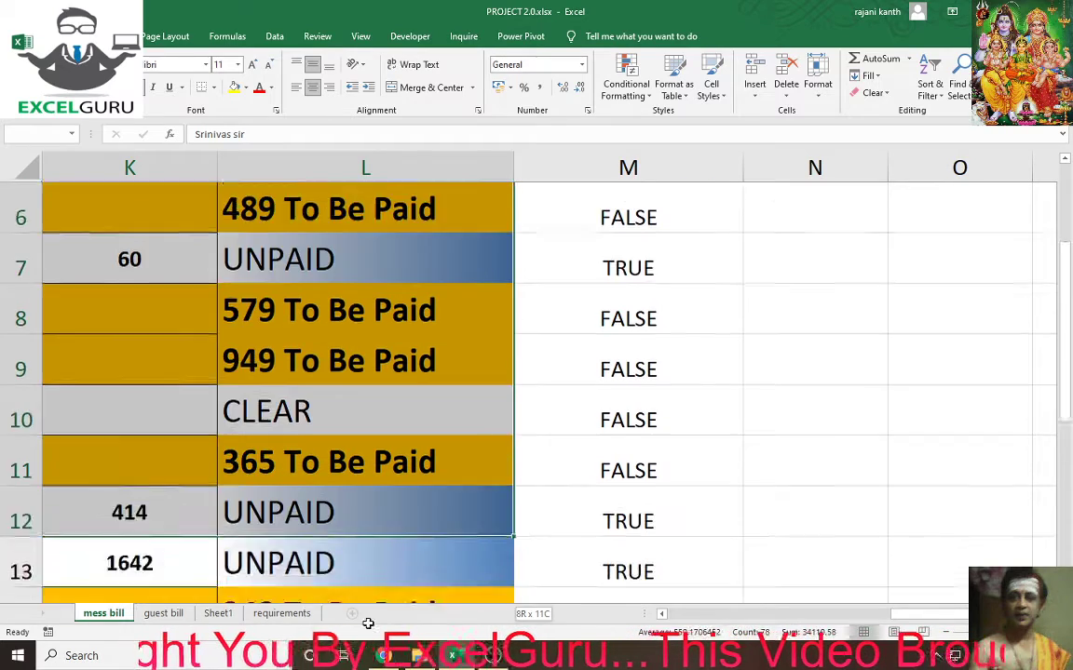
pyautogui.moveTo(368, 597); pyautogui.dragTo(376, 483)
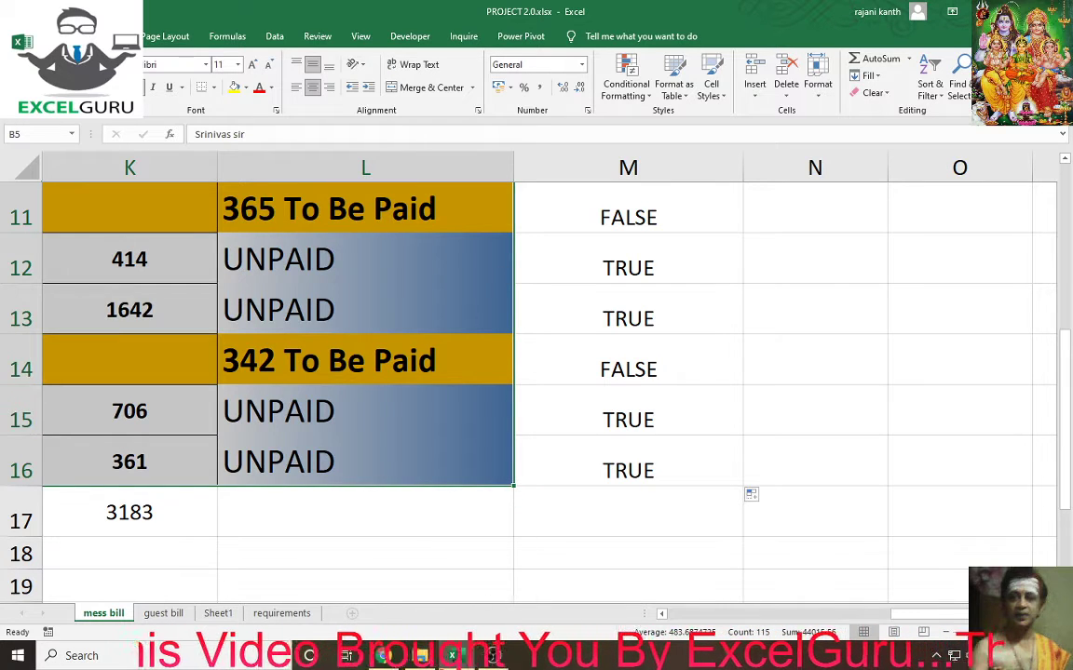
pyautogui.moveTo(920, 614); pyautogui.dragTo(770, 622)
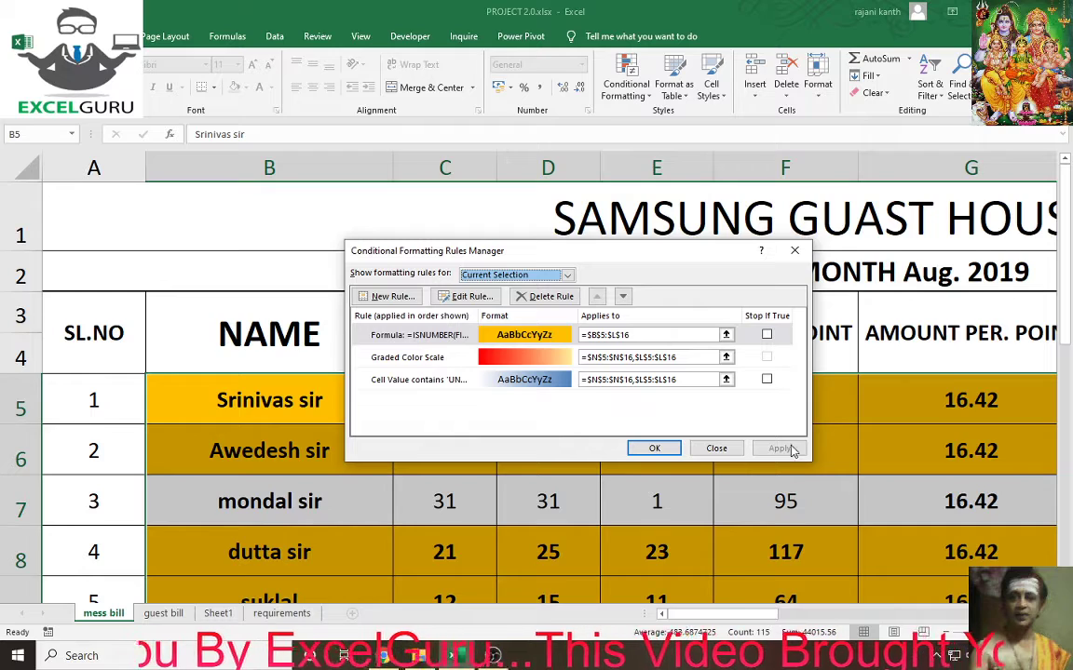
# Create a new formula rule =ISNUMBER(FIND("PAID",$L5)) with only column L locked.
pyautogui.click(392, 296)
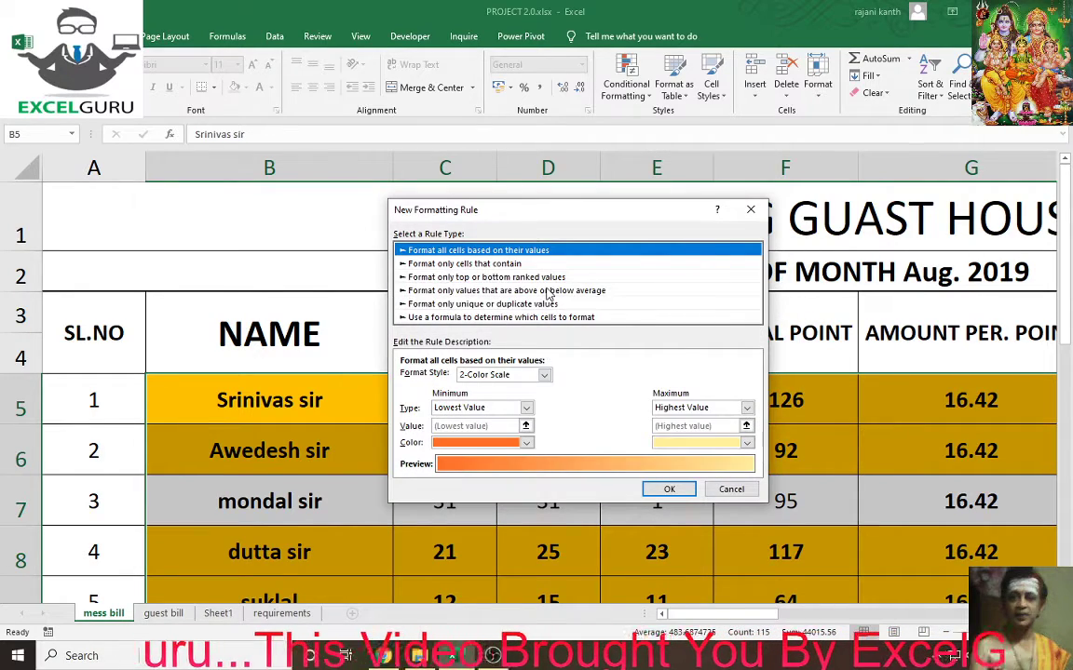
pyautogui.click(475, 317)
pyautogui.click(492, 377)
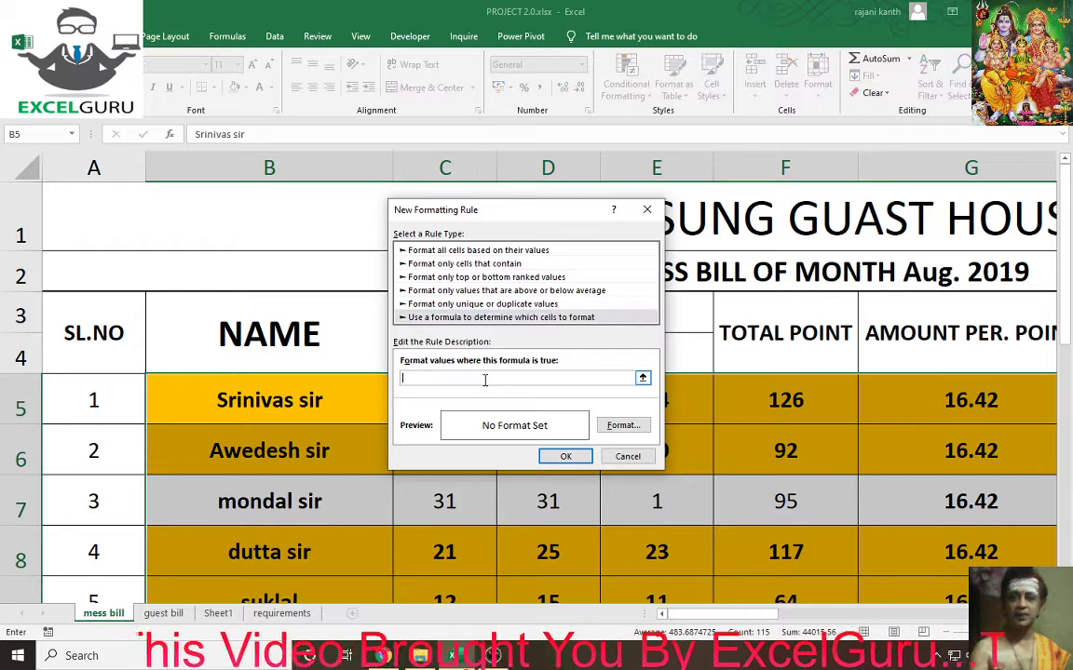
pyautogui.write('=ISNUMBER(FIND("PAID",L5))')
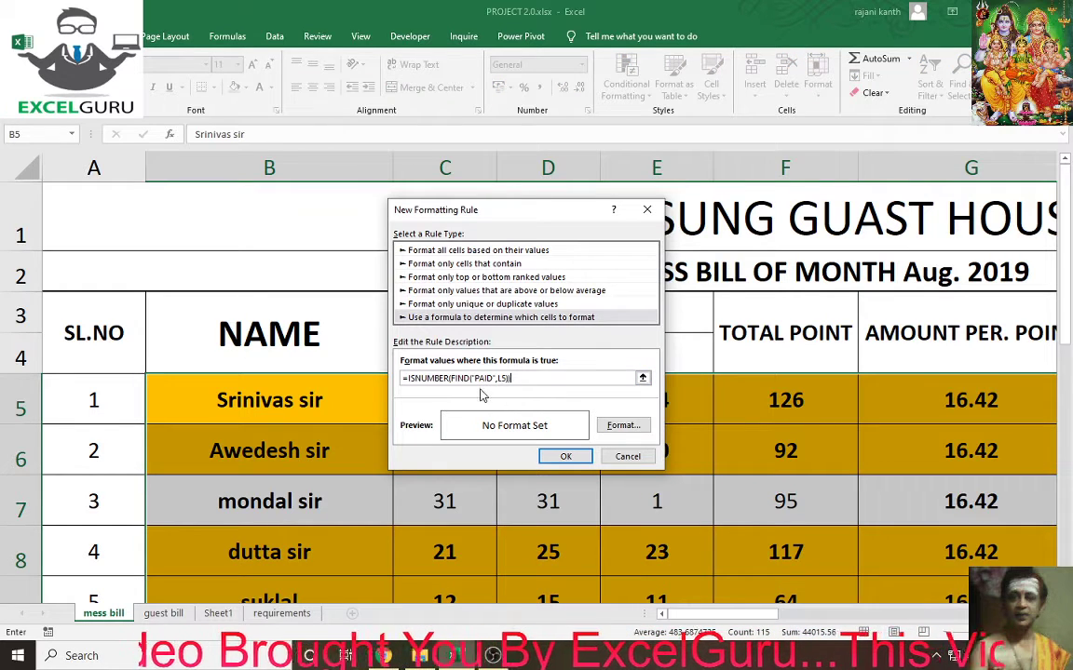
pyautogui.doubleClick(503, 378)
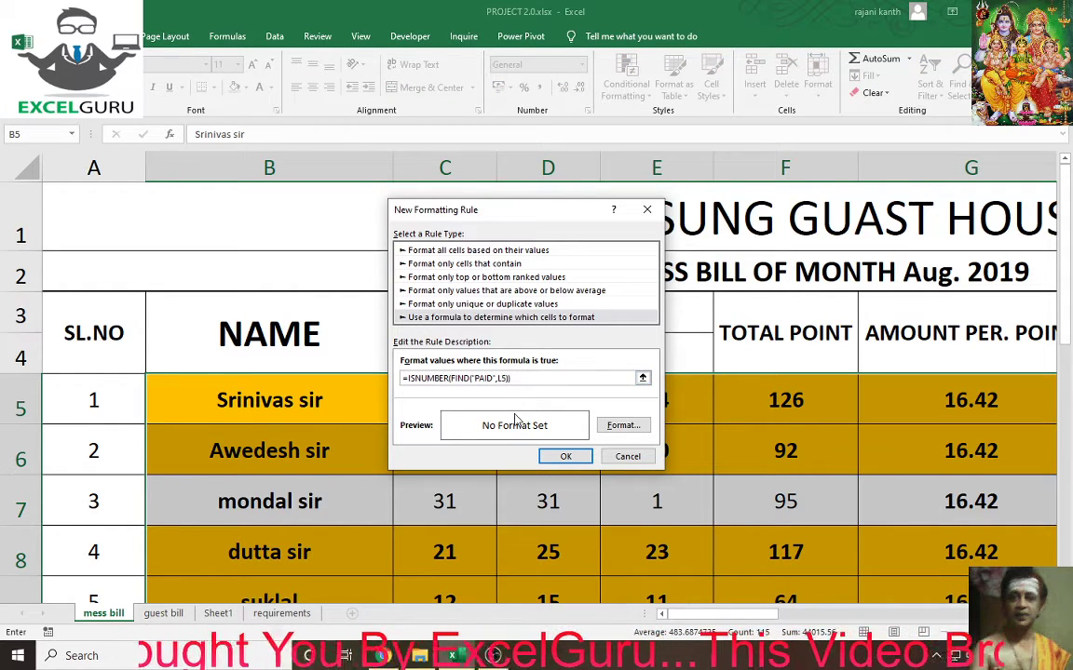
pyautogui.press('F4')
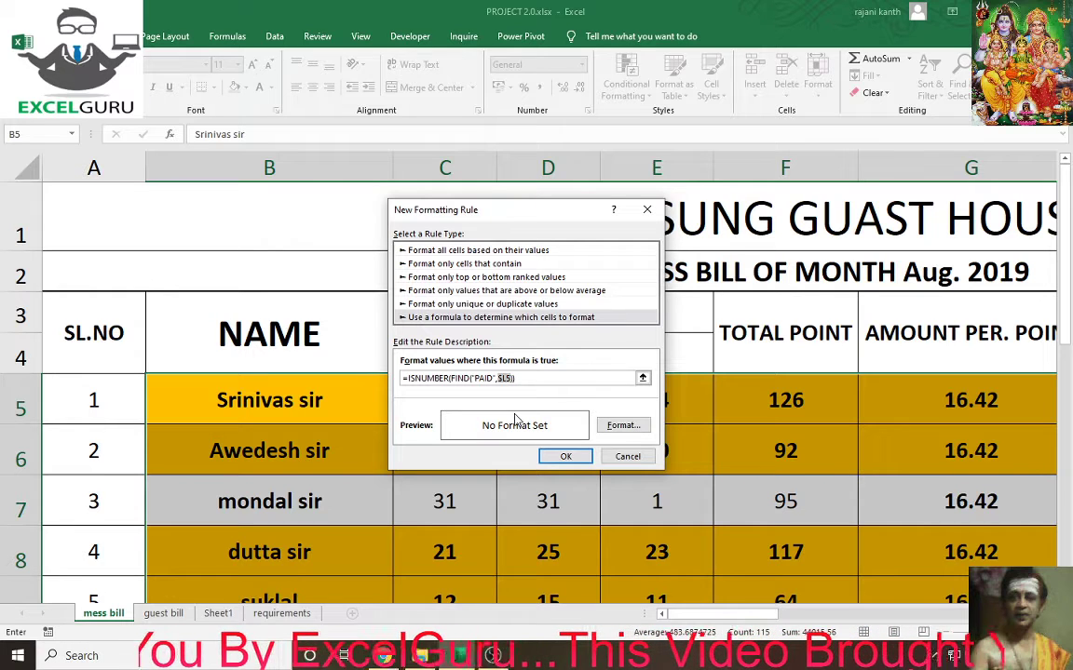
pyautogui.press('F4')
pyautogui.press('F4')
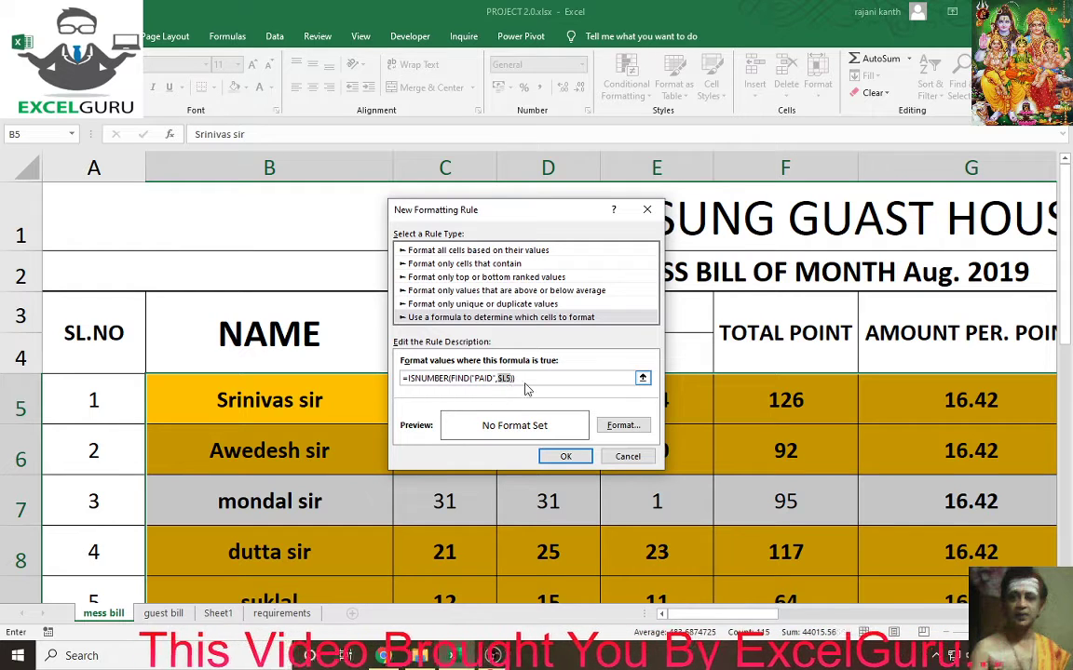
# Format the PAID rule with bold white text on a purple fill and apply it.
pyautogui.click(622, 425)
pyautogui.click(615, 235)
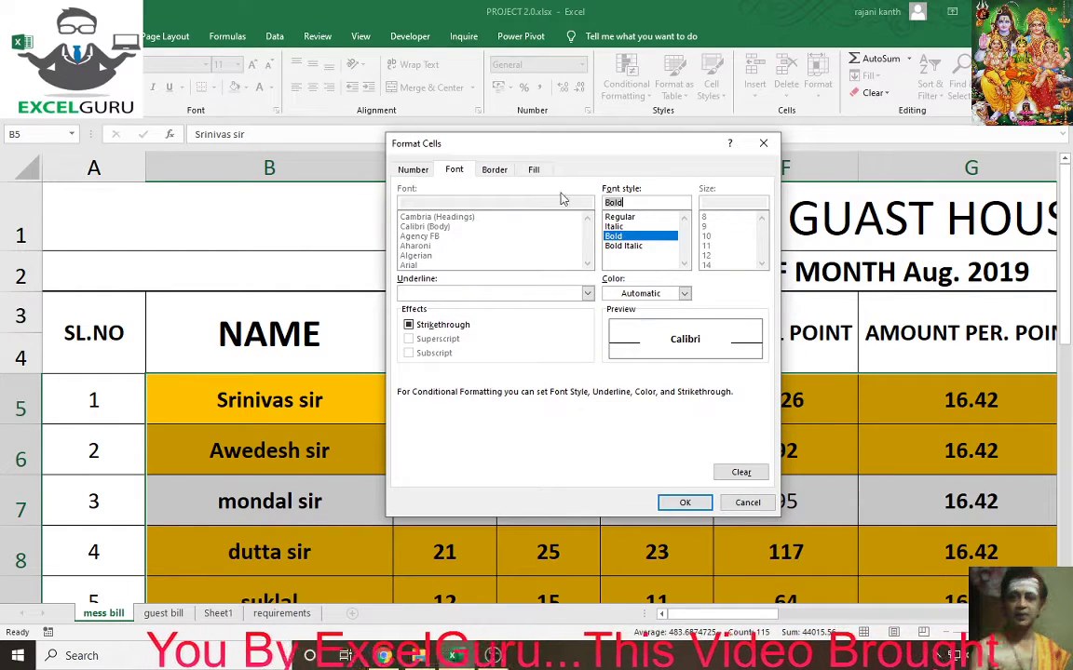
pyautogui.click(535, 169)
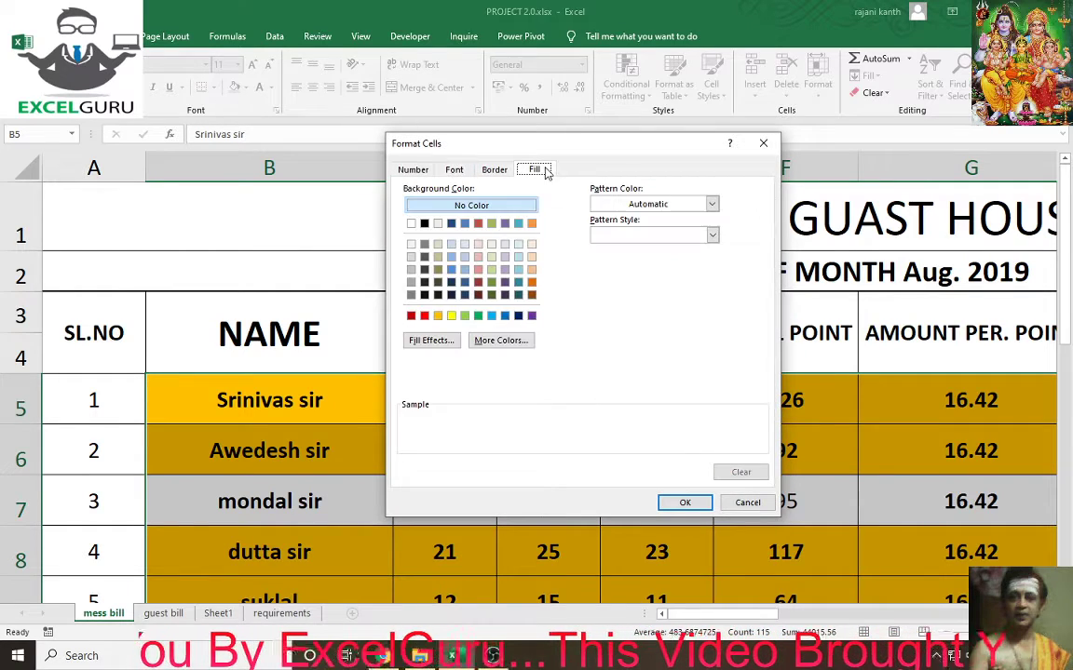
pyautogui.click(532, 317)
pyautogui.click(456, 171)
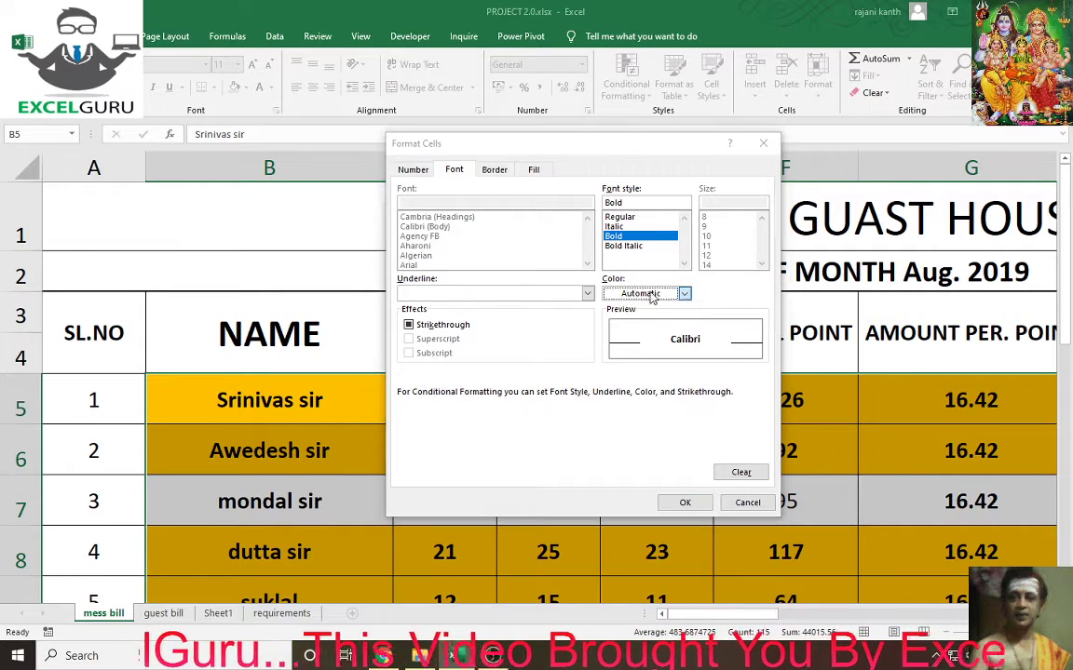
pyautogui.click(683, 293)
pyautogui.click(610, 347)
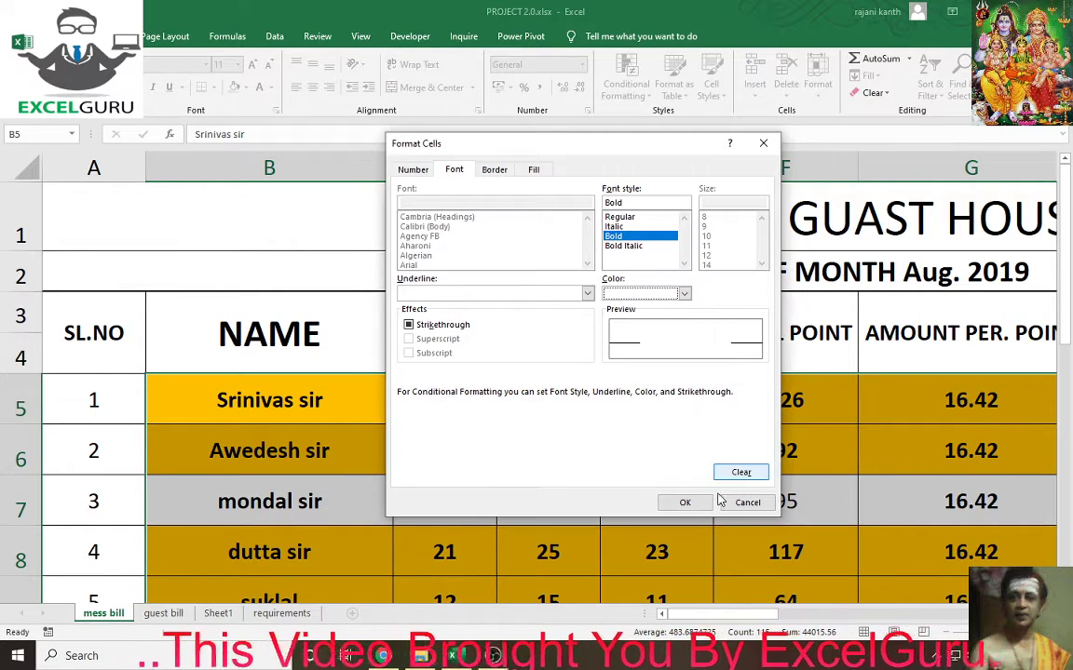
pyautogui.click(685, 503)
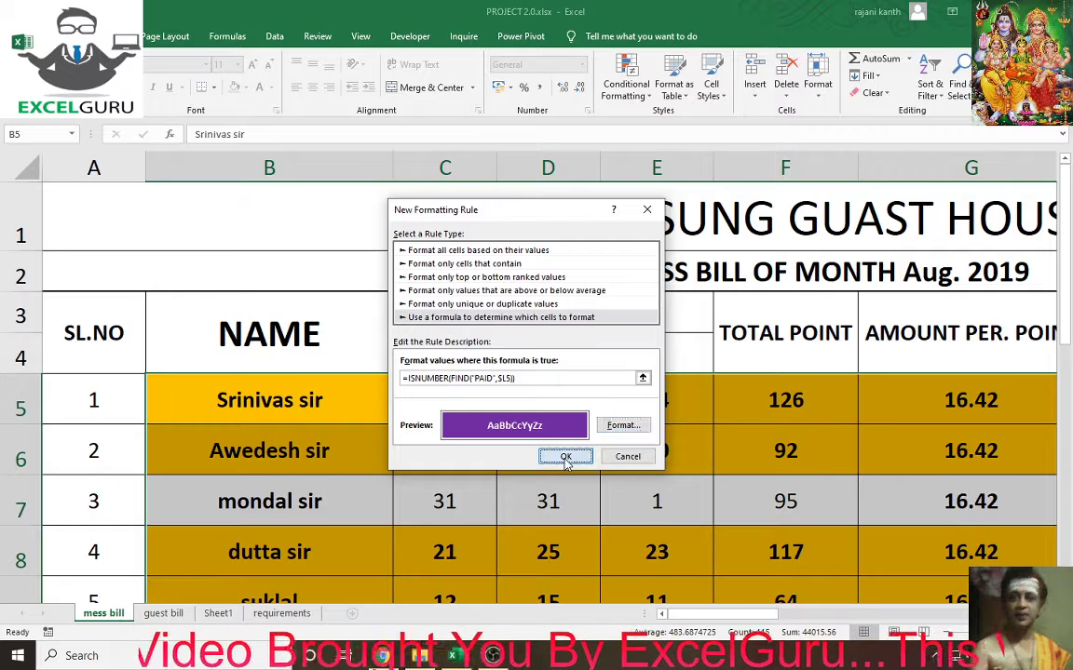
pyautogui.click(565, 457)
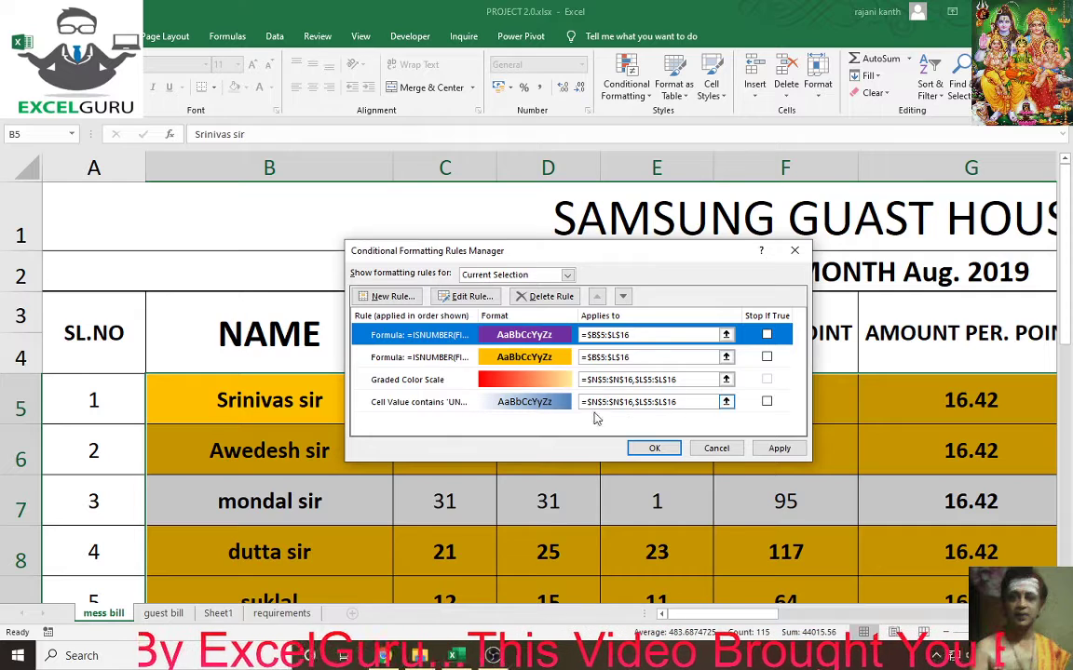
pyautogui.click(653, 449)
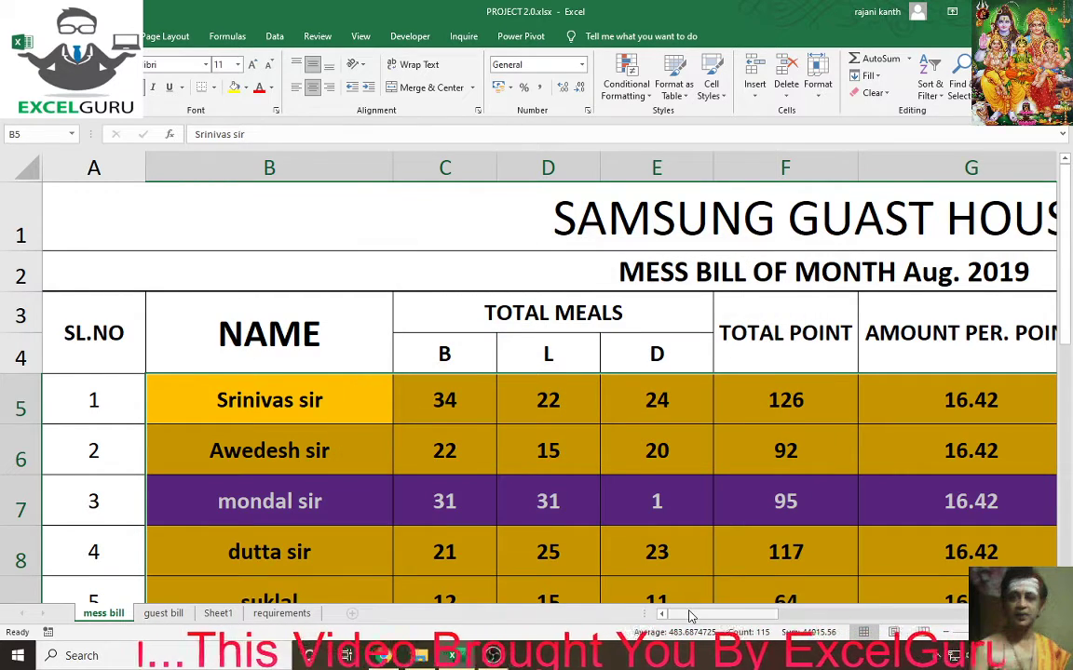
# Scroll across the sheet to check the purple UNPAID rows.
pyautogui.moveTo(678, 612); pyautogui.dragTo(889, 617)
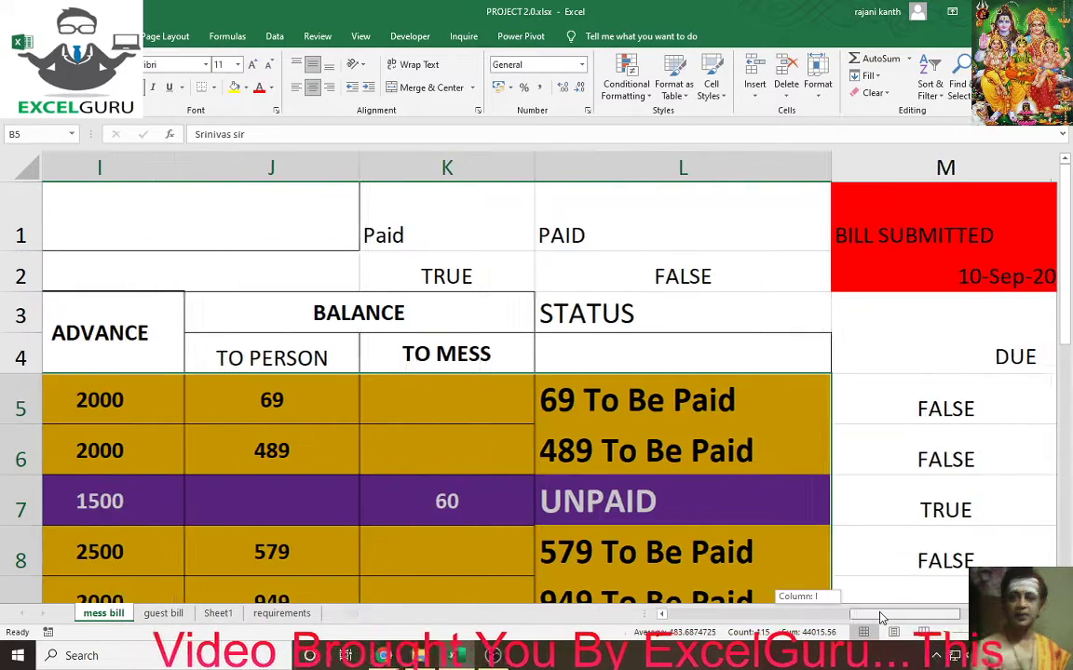
pyautogui.scroll(-2, 655, 481)
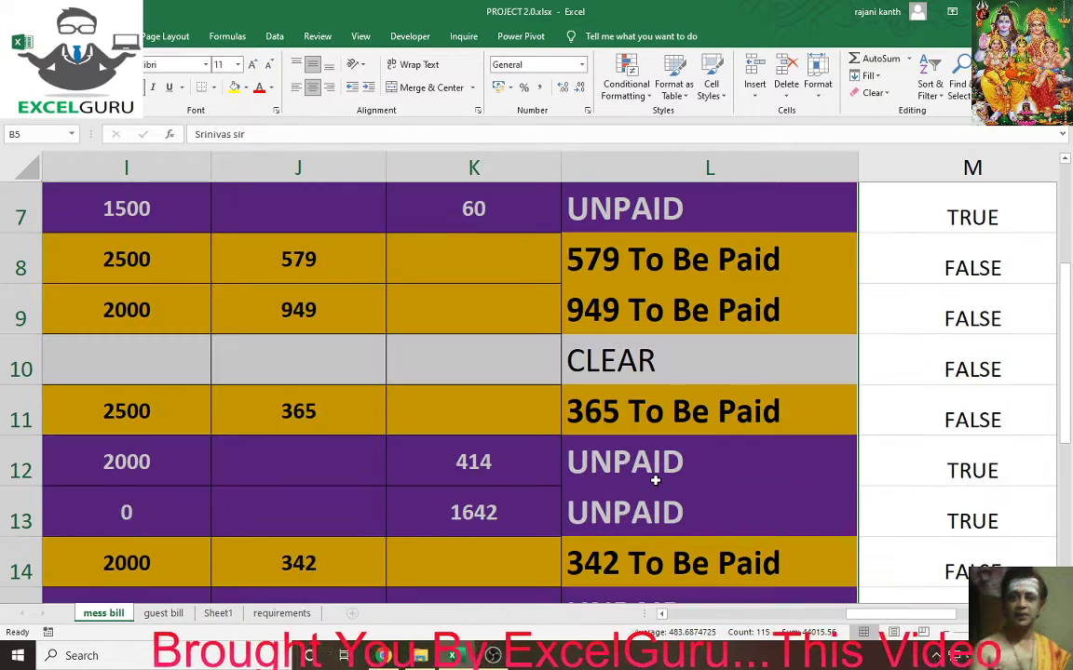
pyautogui.scroll(2, 654, 481)
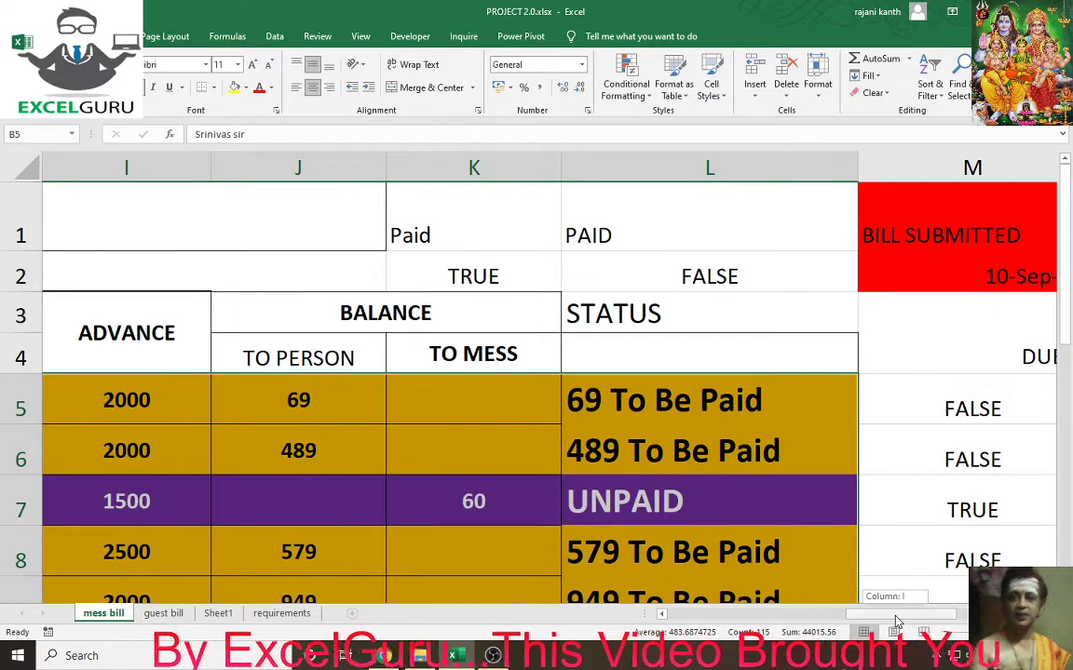
pyautogui.hscroll(4, 763, 447)
pyautogui.hscroll(2, 763, 447)
# Change M5's search text to "CLEAR" and fill the formula down to row 16.
pyautogui.click(668, 407)
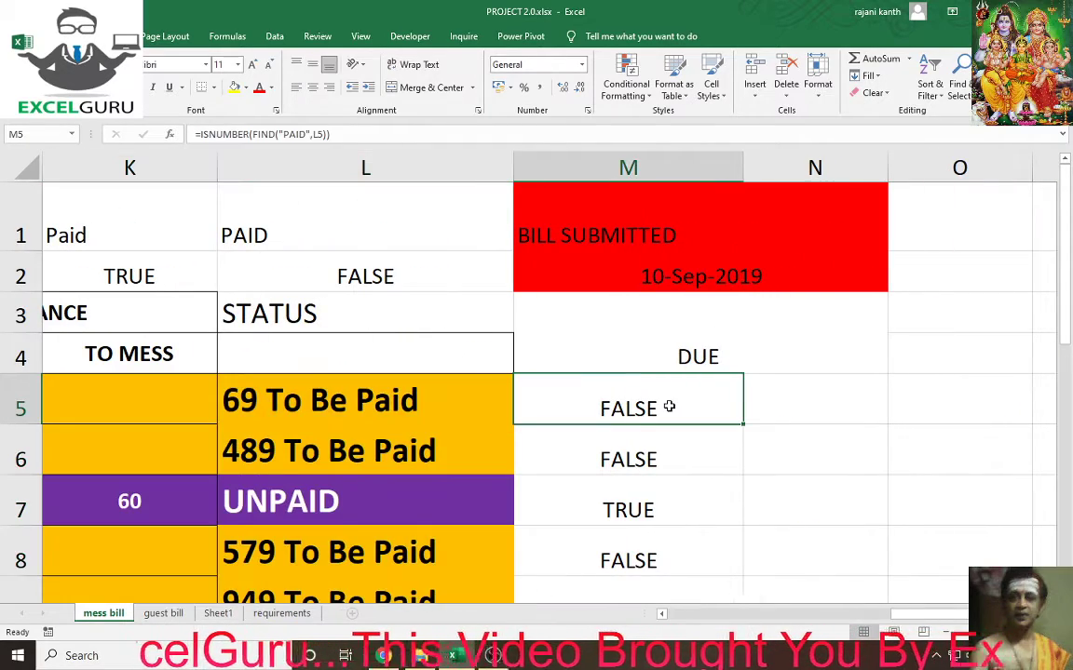
pyautogui.doubleClick(668, 407)
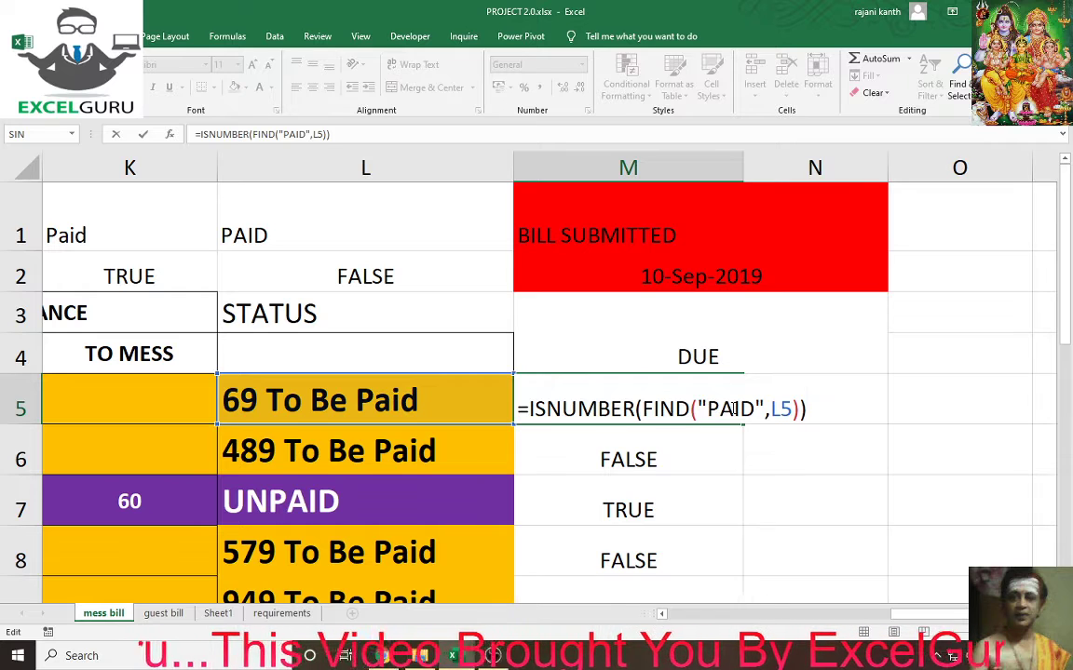
pyautogui.doubleClick(732, 408)
pyautogui.press('BackSpace')
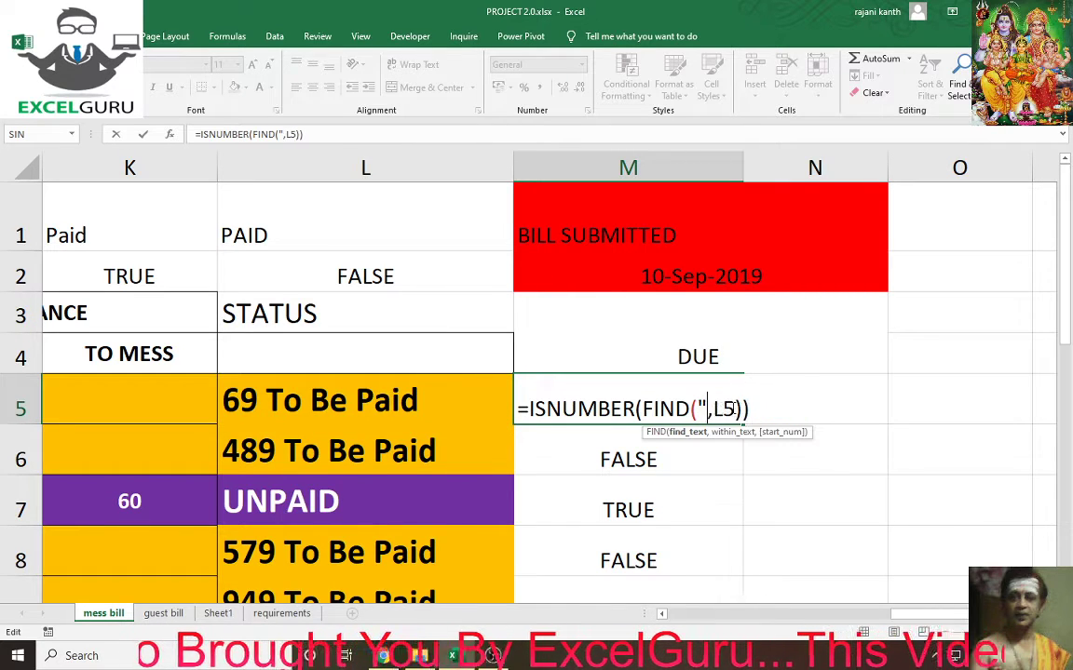
pyautogui.write('CLD')
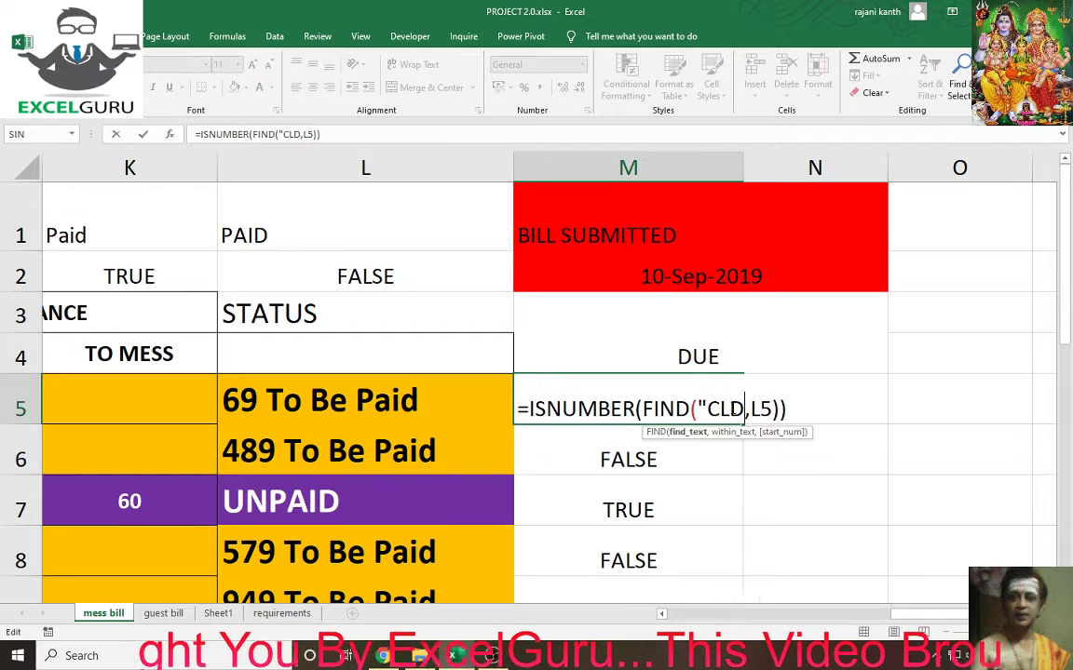
pyautogui.press('BackSpace')
pyautogui.write('EAR')
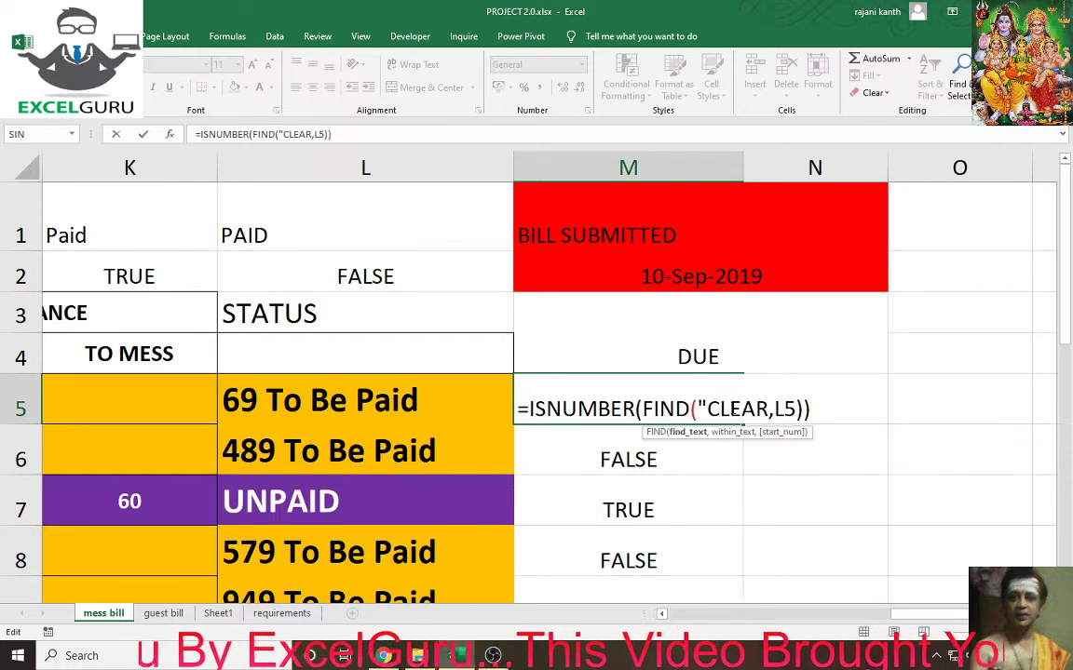
pyautogui.write('"')
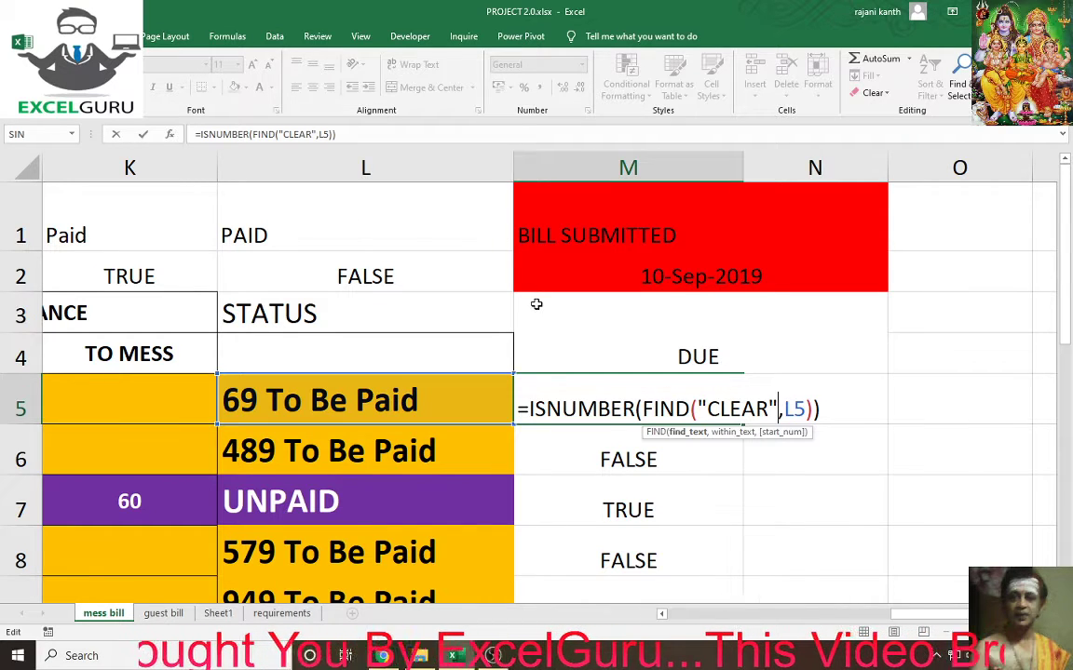
pyautogui.hotkey('ctrl', 'Return')
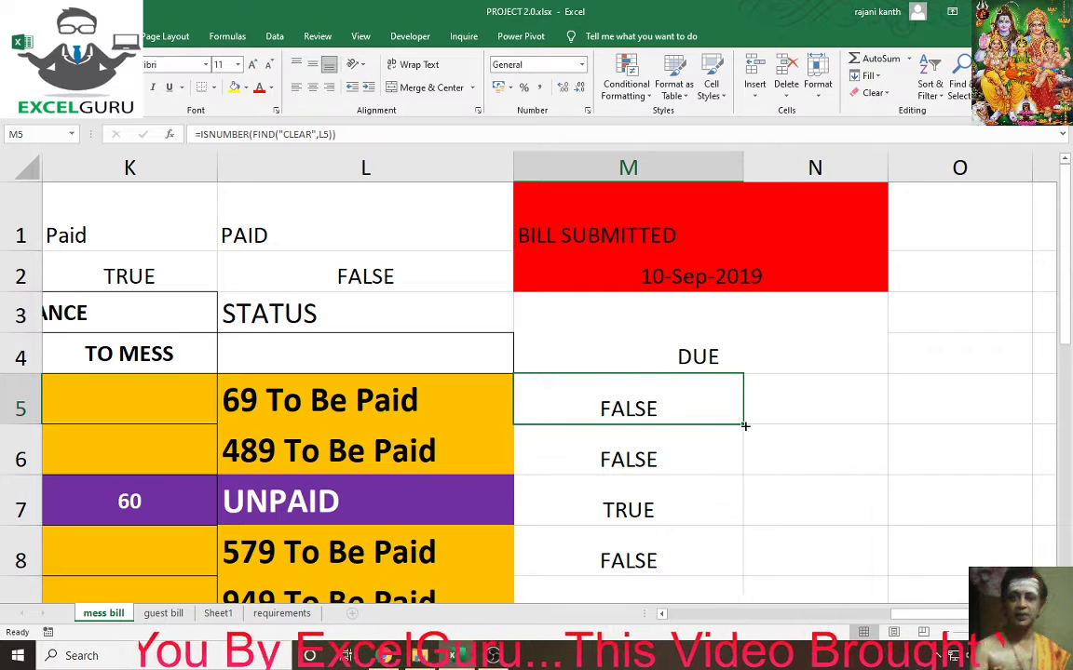
pyautogui.doubleClick(745, 426)
pyautogui.scroll(-3, 696, 470)
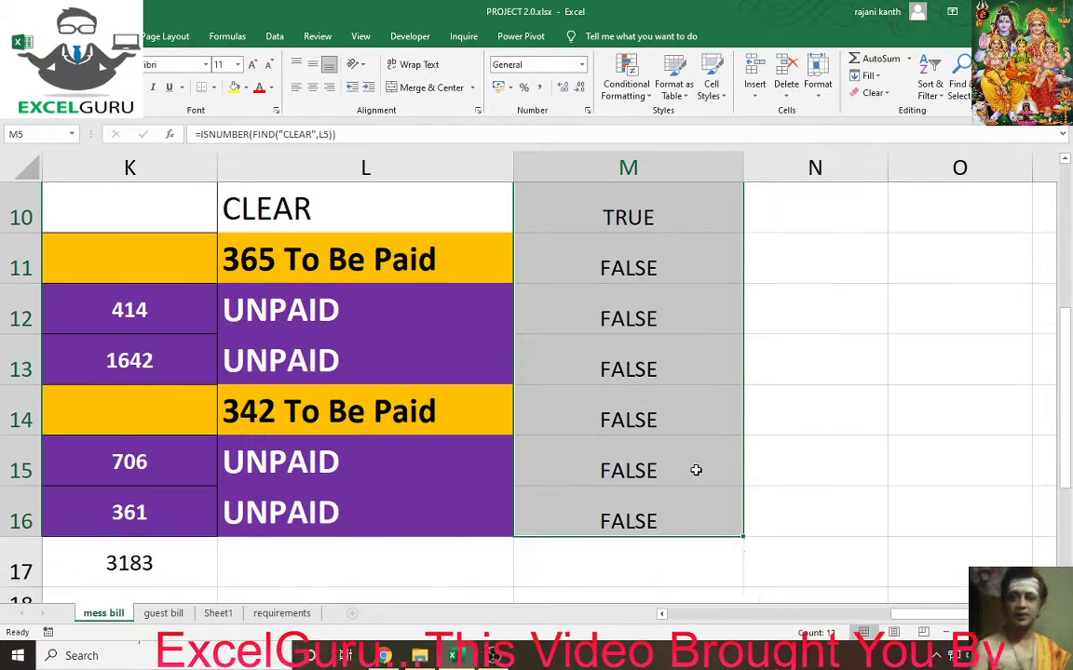
pyautogui.scroll(1, 695, 470)
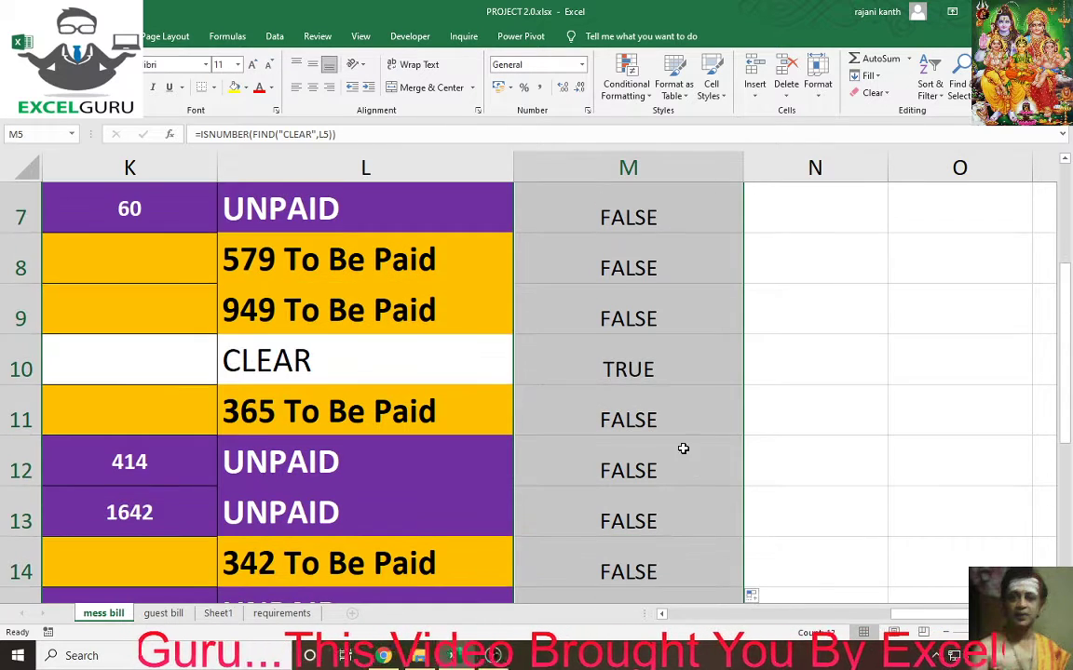
pyautogui.scroll(2, 641, 382)
# Reopen M5 and copy its =ISNUMBER(FIND("CLEAR",L5)) formula text.
pyautogui.click(641, 402)
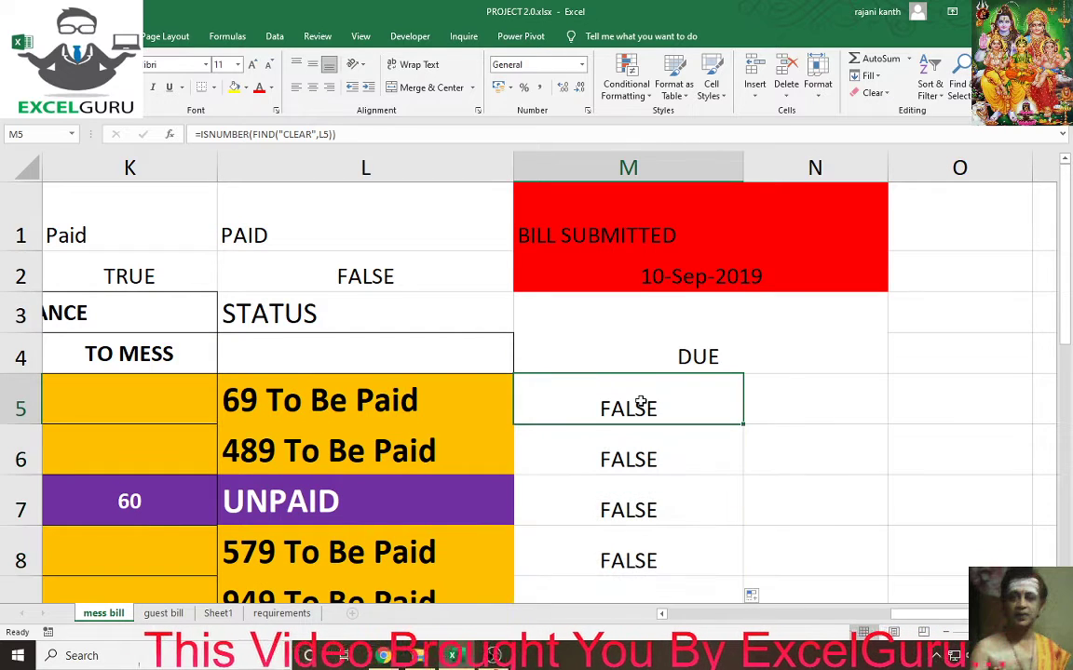
pyautogui.doubleClick(640, 402)
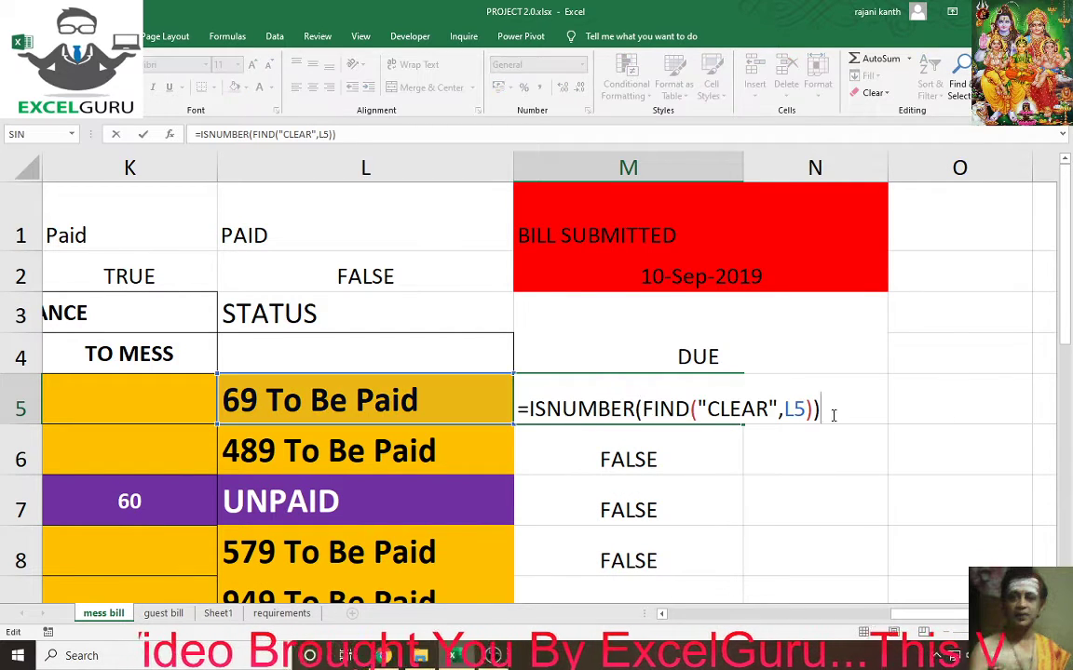
pyautogui.moveTo(833, 415); pyautogui.dragTo(473, 406)
pyautogui.hotkey('ctrl', 'c')
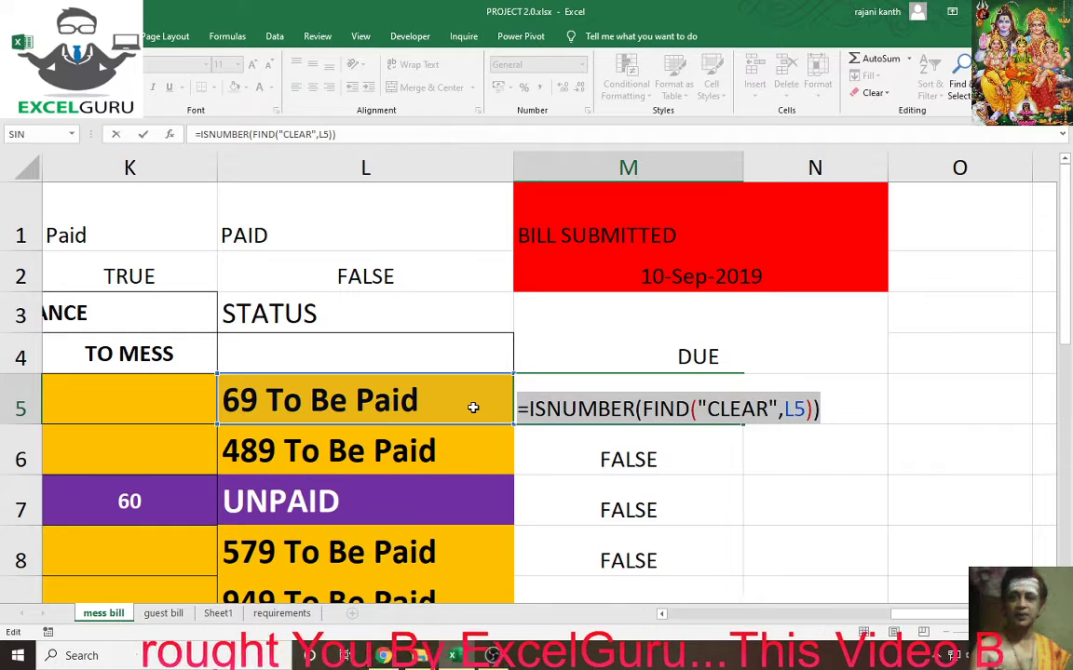
pyautogui.press('Escape')
# Select the billing rows B5 through L16.
pyautogui.click(664, 614)
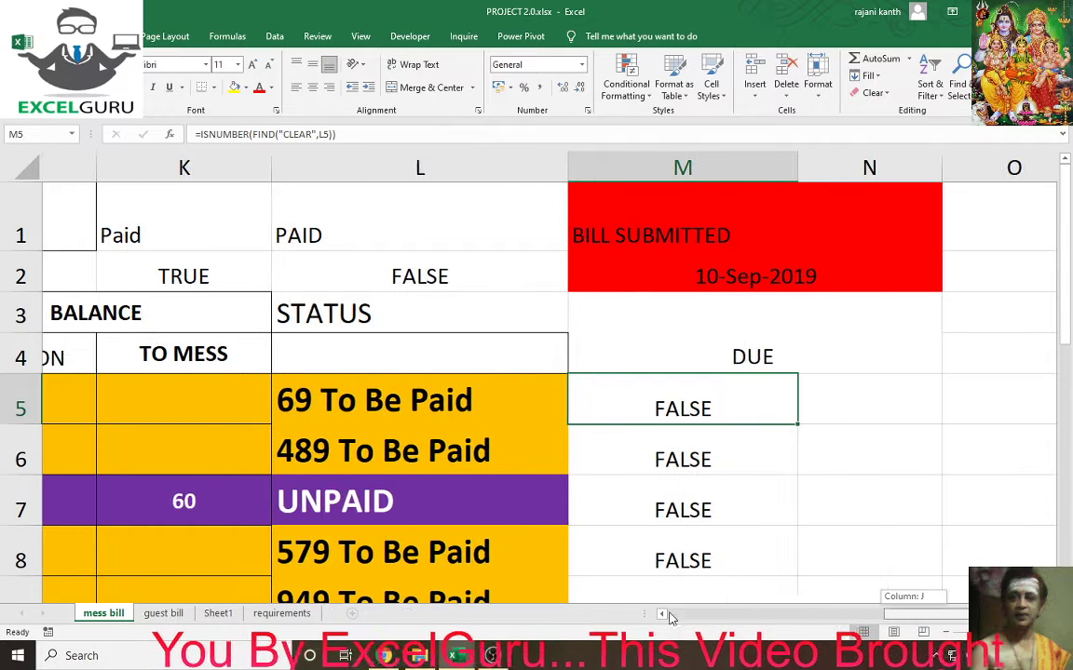
pyautogui.moveTo(670, 617); pyautogui.dragTo(615, 618)
pyautogui.click(299, 402)
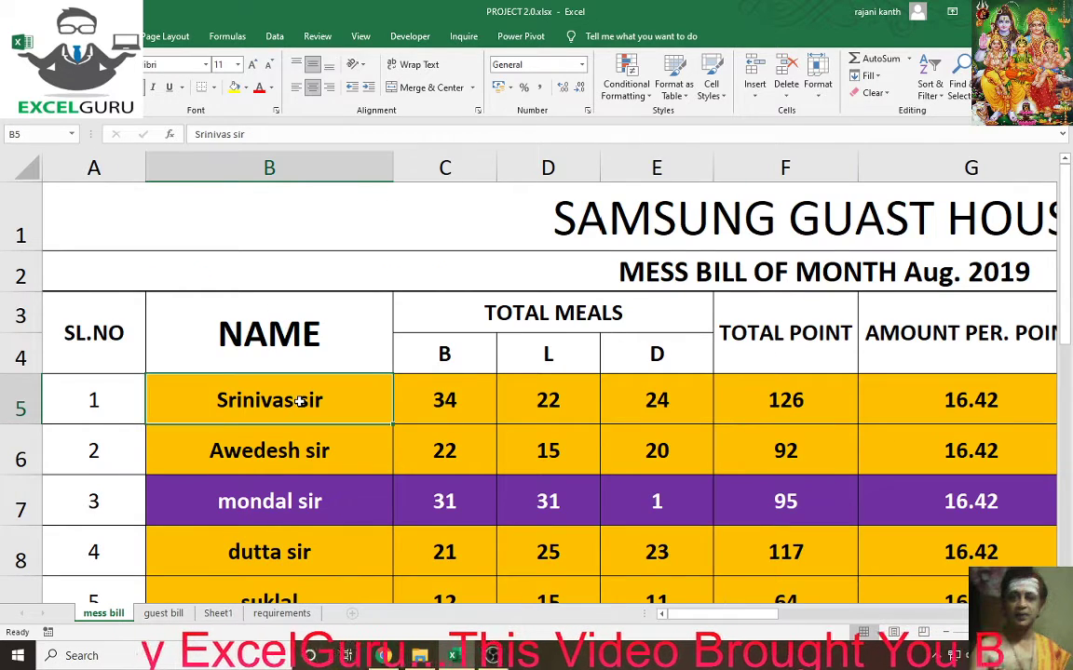
pyautogui.moveTo(299, 401)
pyautogui.mouseDown()
pyautogui.moveTo(968, 427)
pyautogui.moveTo(689, 426)
pyautogui.mouseUp()
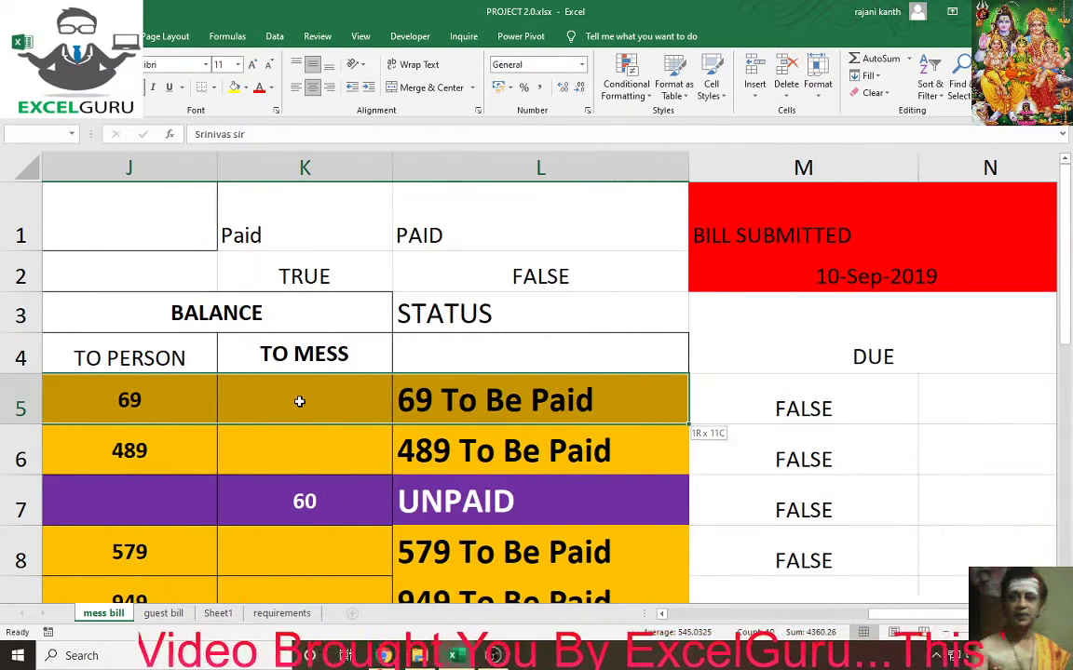
pyautogui.moveTo(299, 401); pyautogui.dragTo(299, 403)
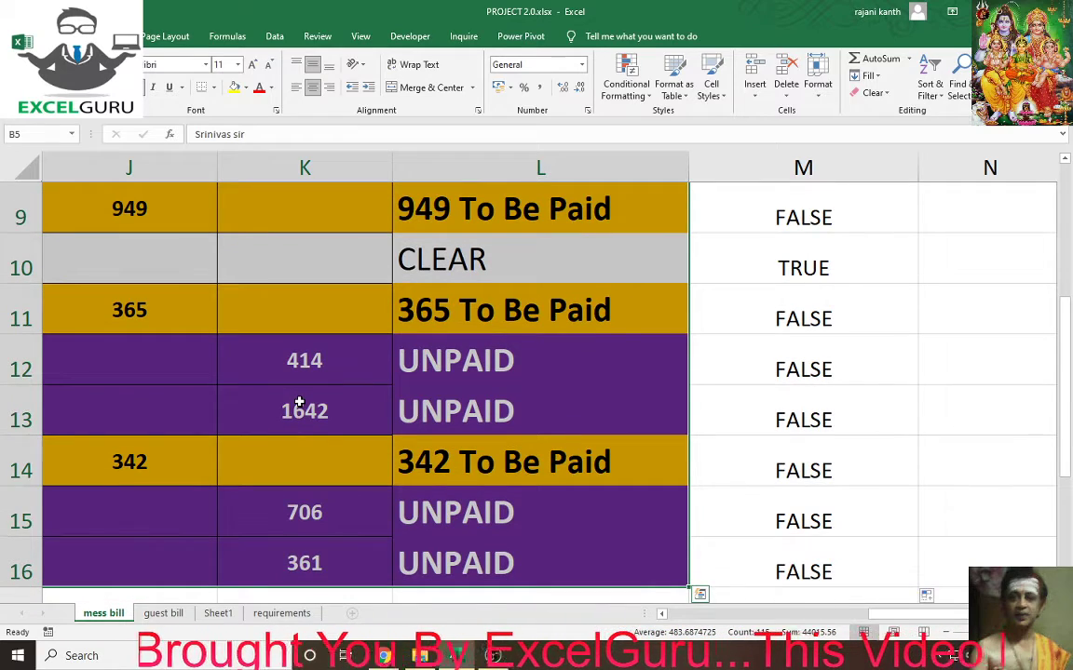
# Open the New Formatting Rule window with the Alt, H, L, N shortcut.
pyautogui.press('alt')
pyautogui.press('h')
pyautogui.press('l')
pyautogui.press('n')
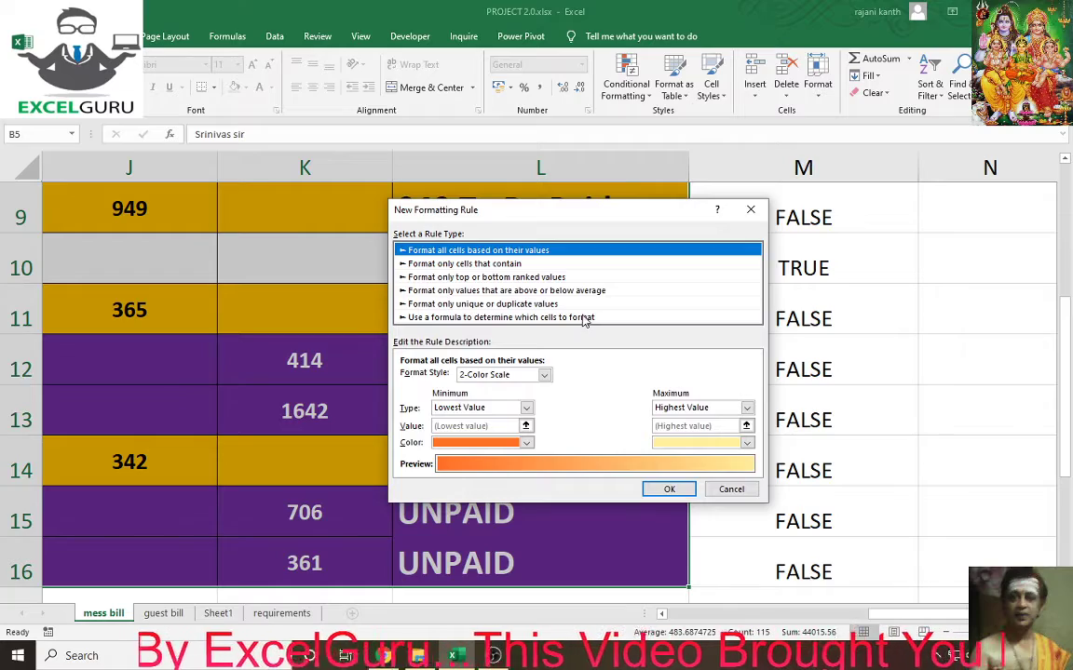
# Cancel the new rule and open the existing UNPAID text rule for editing.
pyautogui.press('Escape')
pyautogui.press('alt')
pyautogui.press('o')
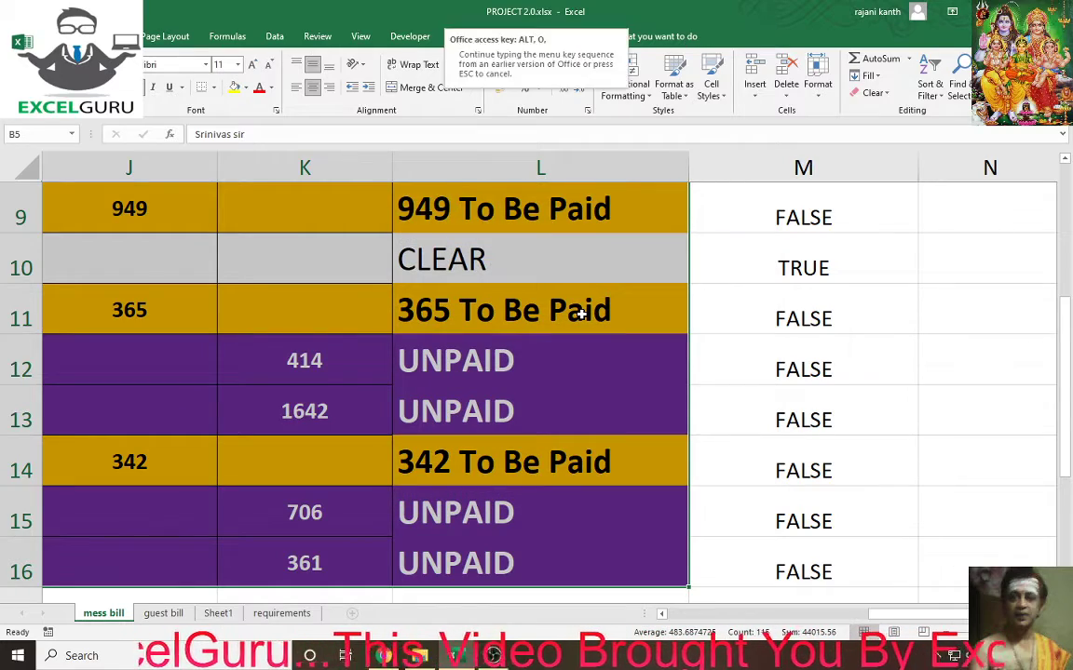
pyautogui.press('d')
pyautogui.doubleClick(543, 403)
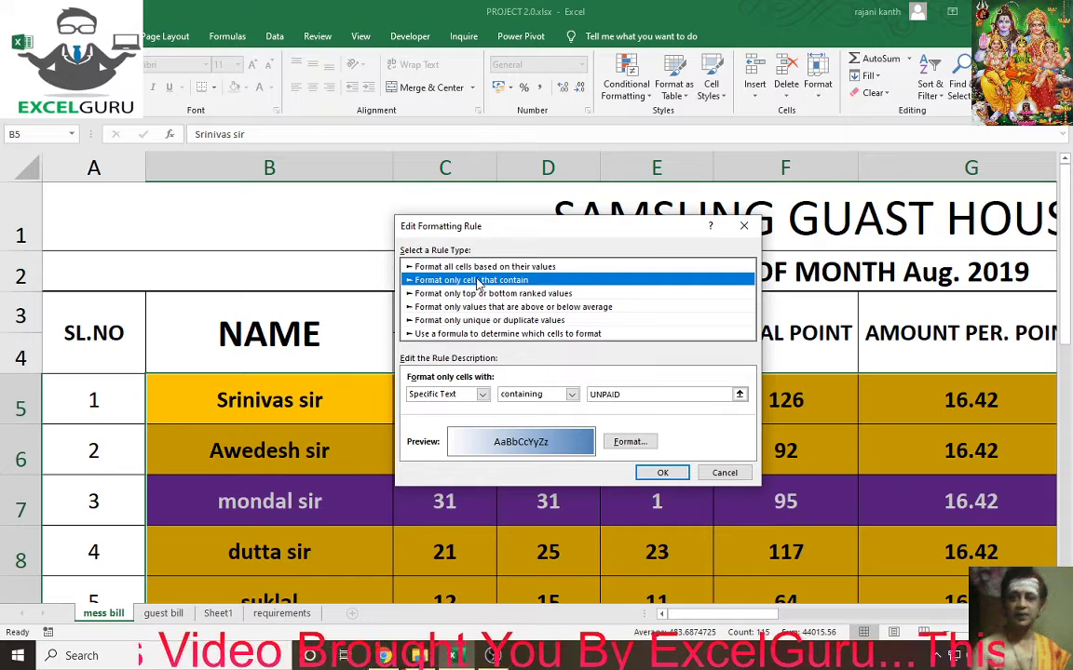
# Turn it into a formula rule =ISNUMBER(FIND("CLEAR",$L5)) with column L locked.
pyautogui.click(485, 335)
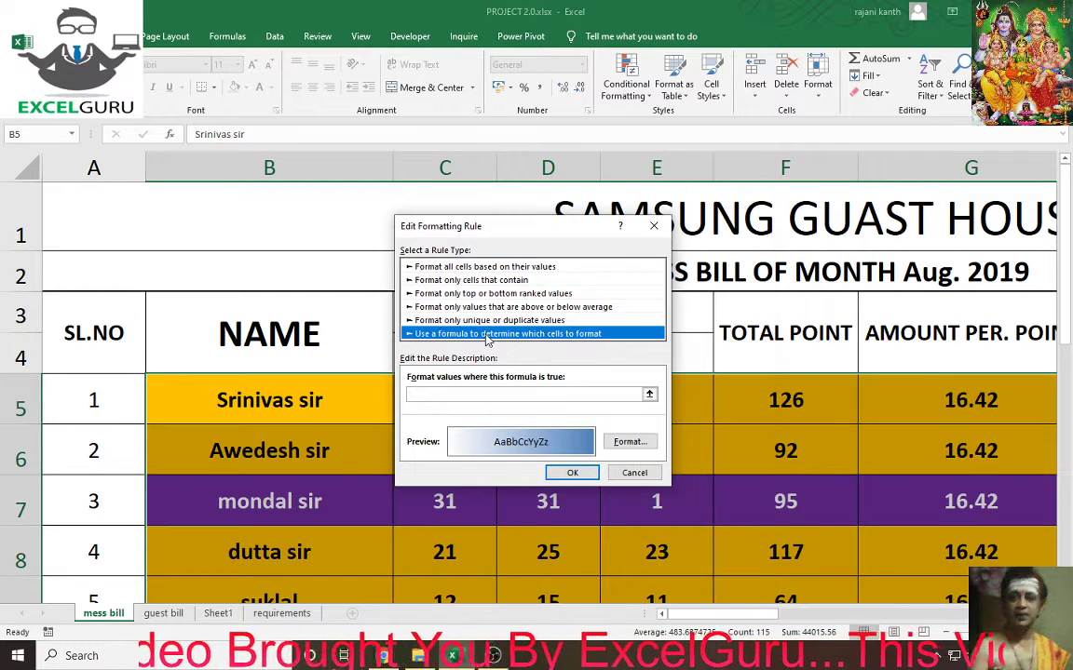
pyautogui.click(515, 395)
pyautogui.hotkey('ctrl', 'v')
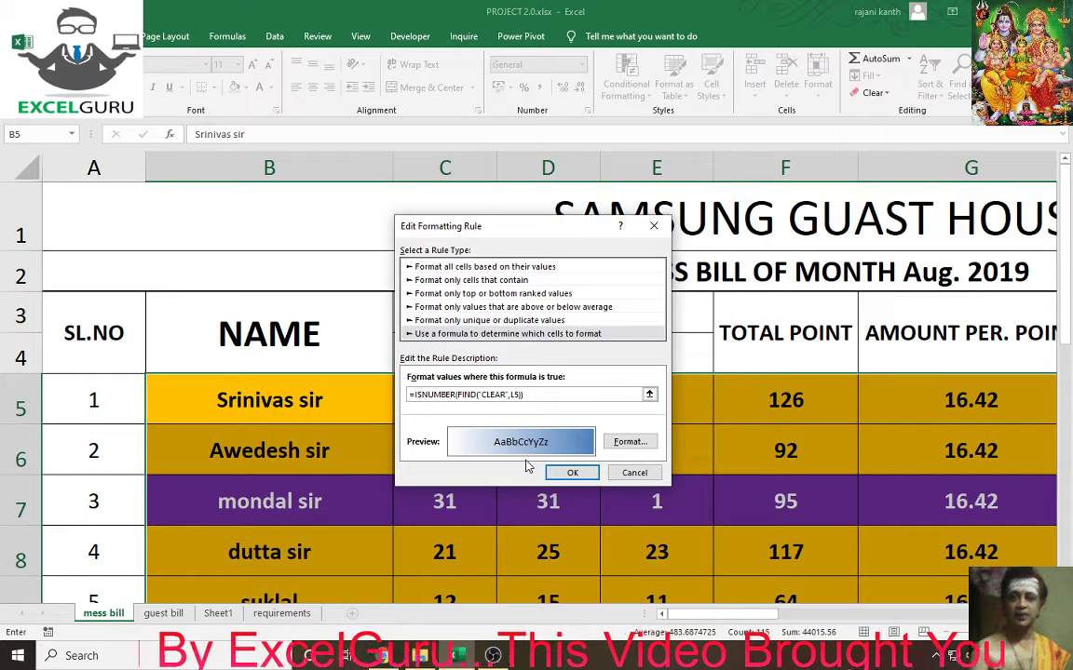
pyautogui.press('F4')
pyautogui.press('F4')
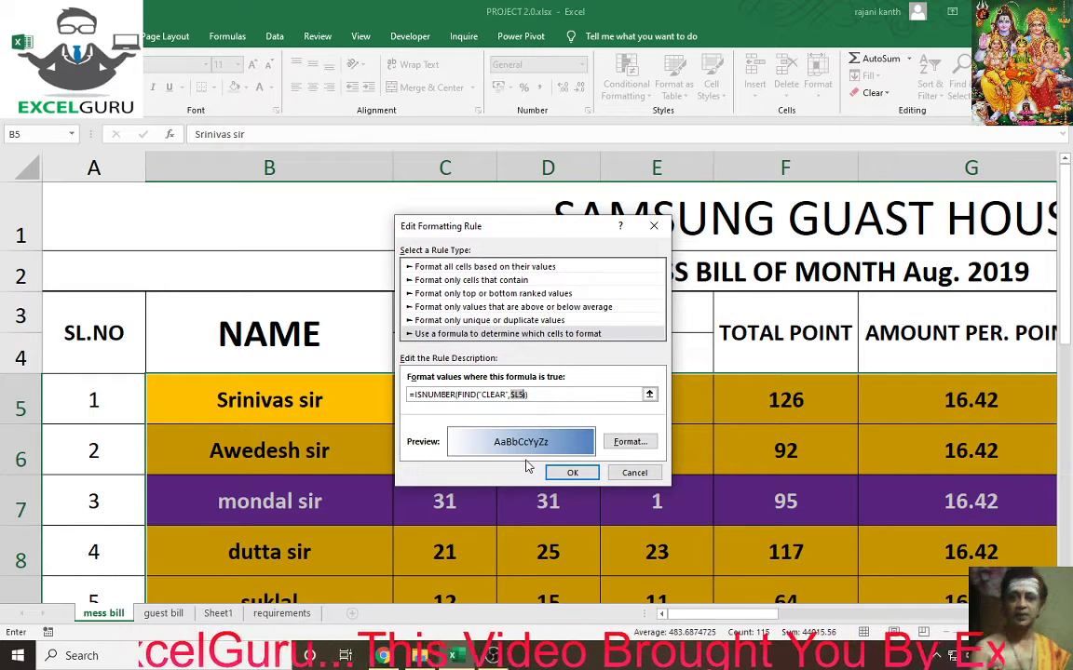
pyautogui.press('F4')
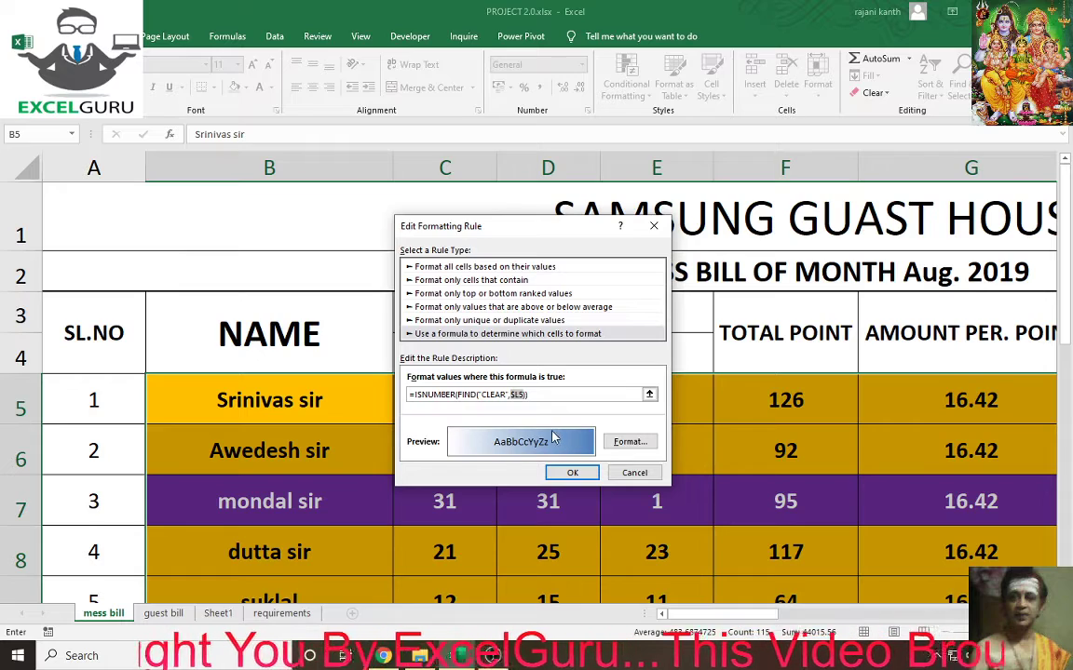
# Make the CLEAR rule's text bold and save the rule.
pyautogui.click(629, 442)
pyautogui.click(614, 237)
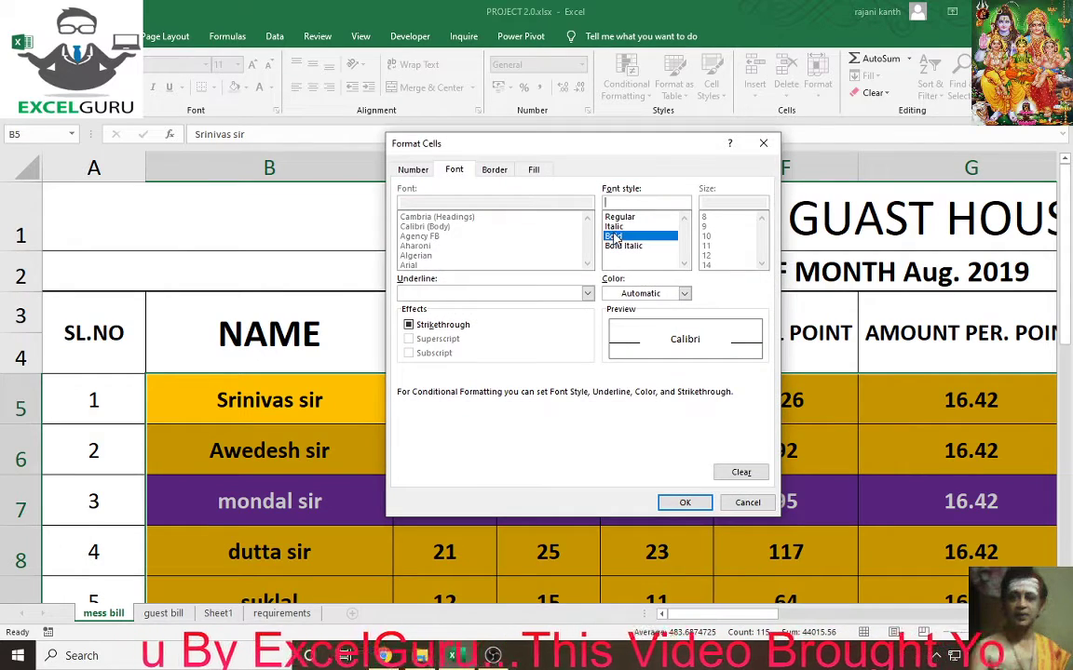
pyautogui.click(685, 503)
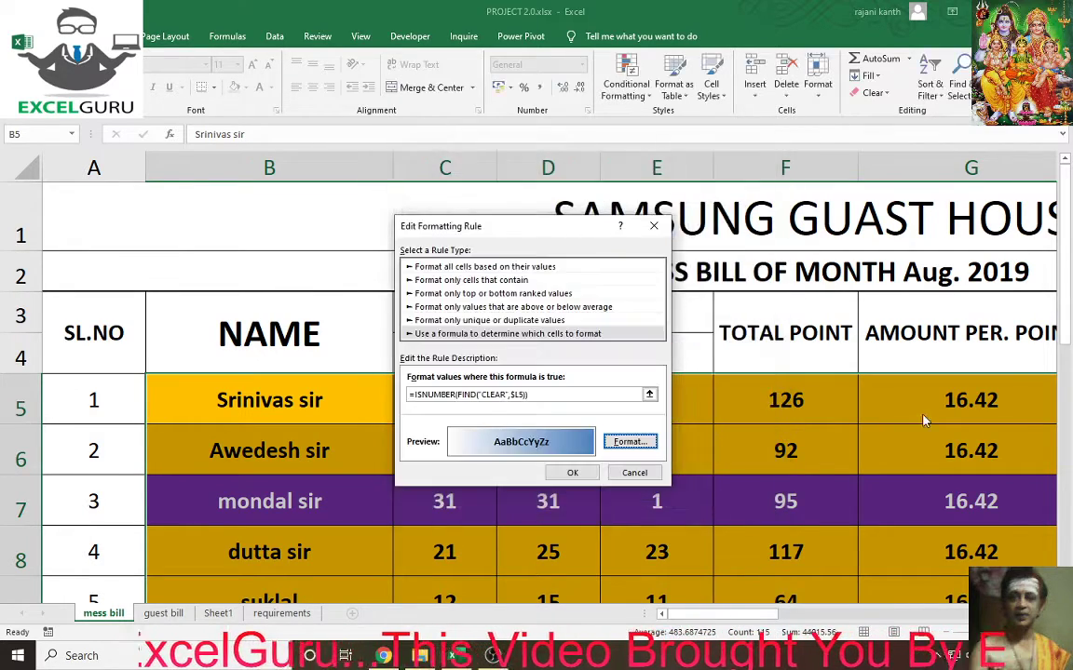
pyautogui.click(573, 471)
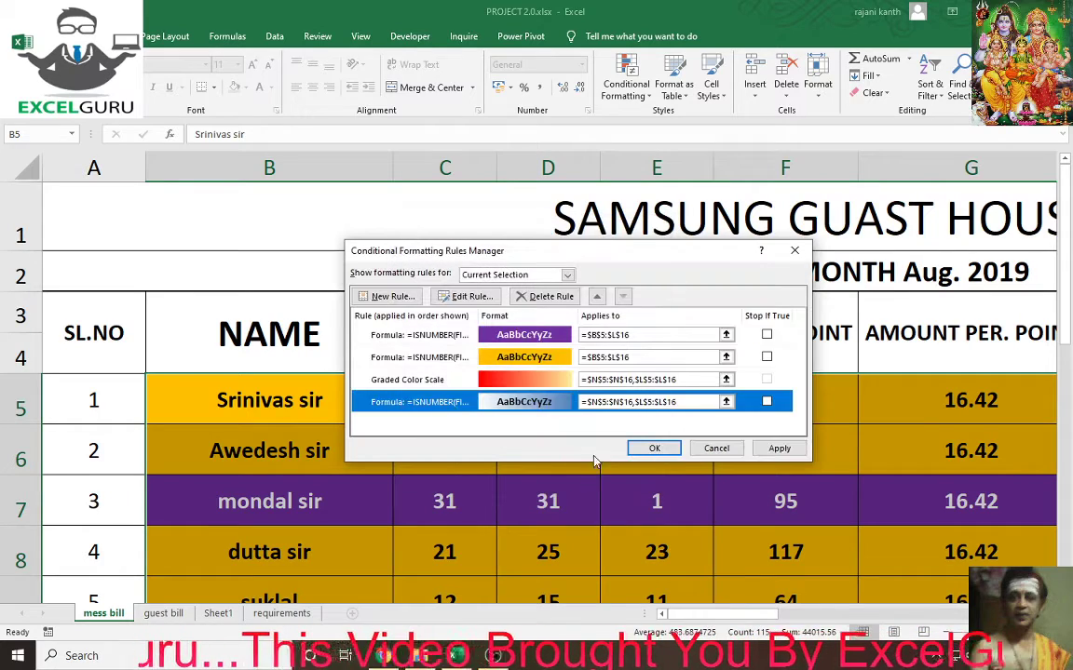
# Apply the rules and inspect the status formula in cell L13.
pyautogui.click(654, 448)
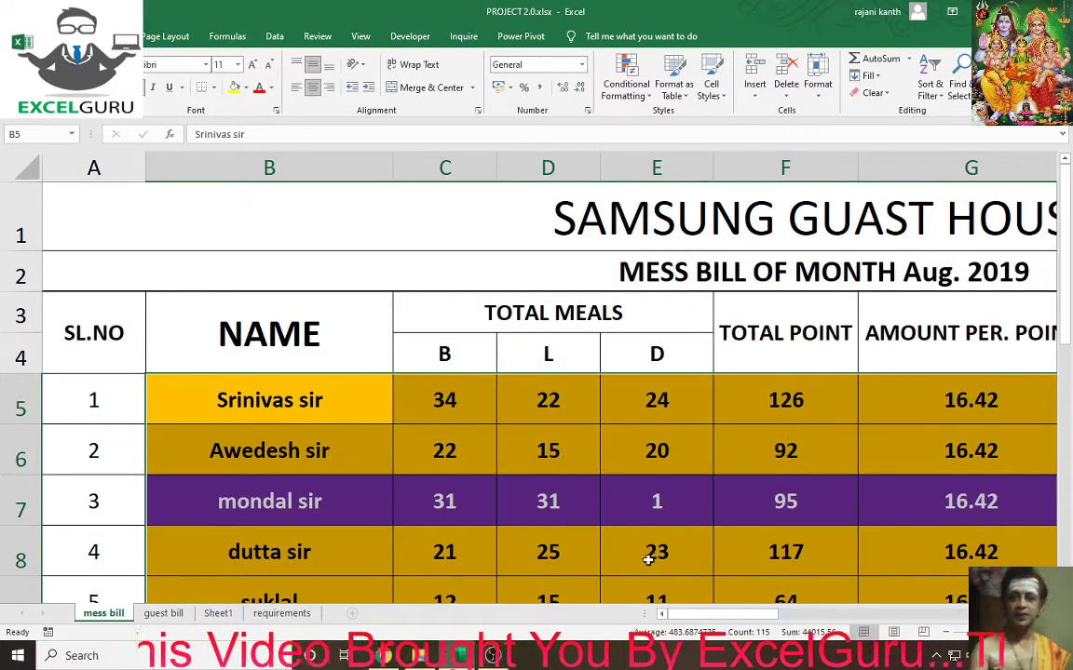
pyautogui.scroll(-2, 698, 542)
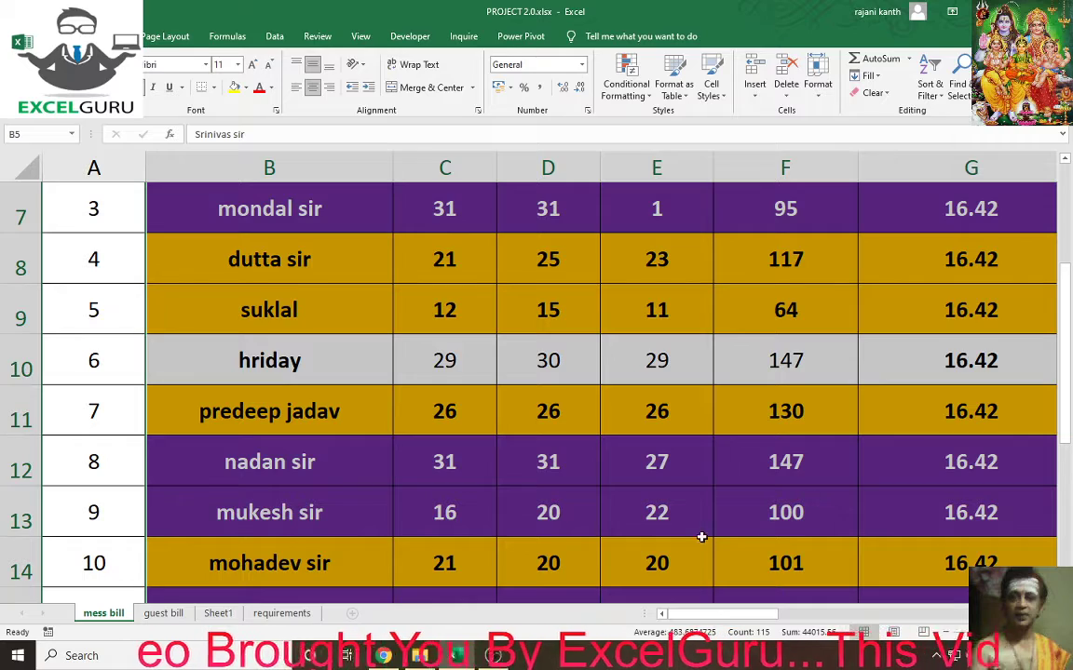
pyautogui.moveTo(740, 615); pyautogui.dragTo(917, 621)
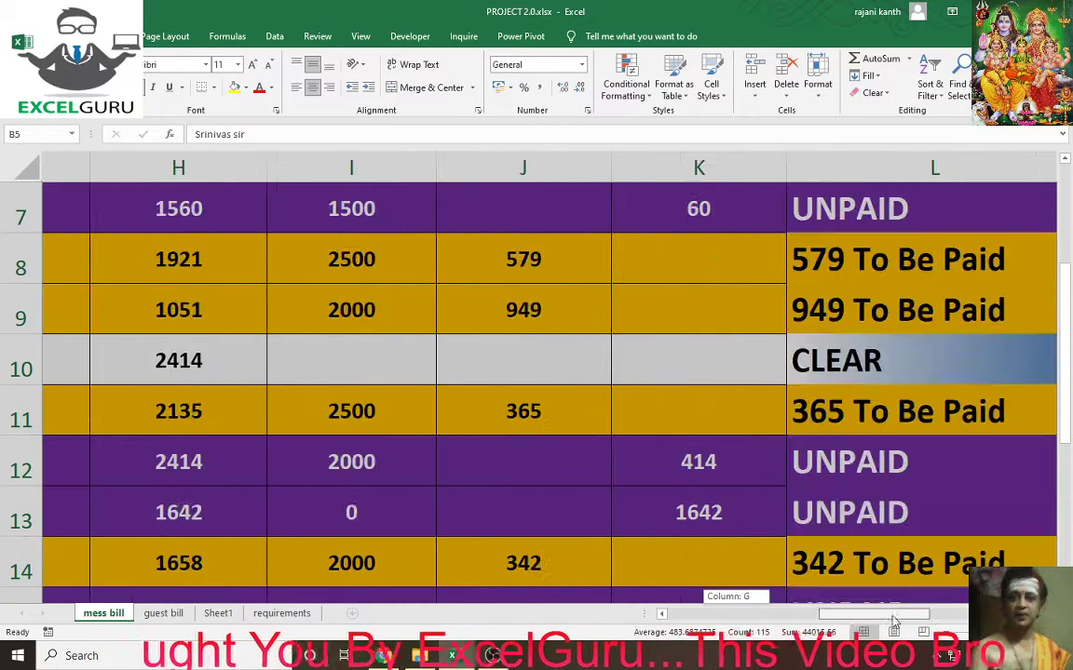
pyautogui.click(753, 510)
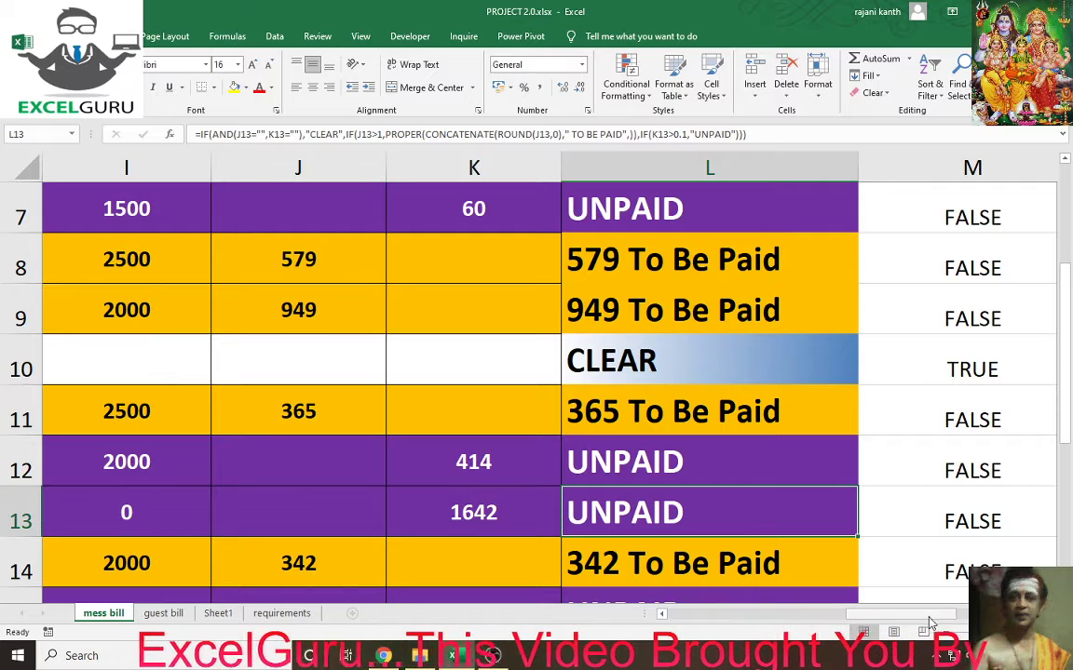
pyautogui.moveTo(861, 615)
pyautogui.mouseDown()
pyautogui.moveTo(752, 621)
pyautogui.moveTo(926, 621)
pyautogui.moveTo(892, 636)
pyautogui.moveTo(739, 641)
pyautogui.mouseUp()
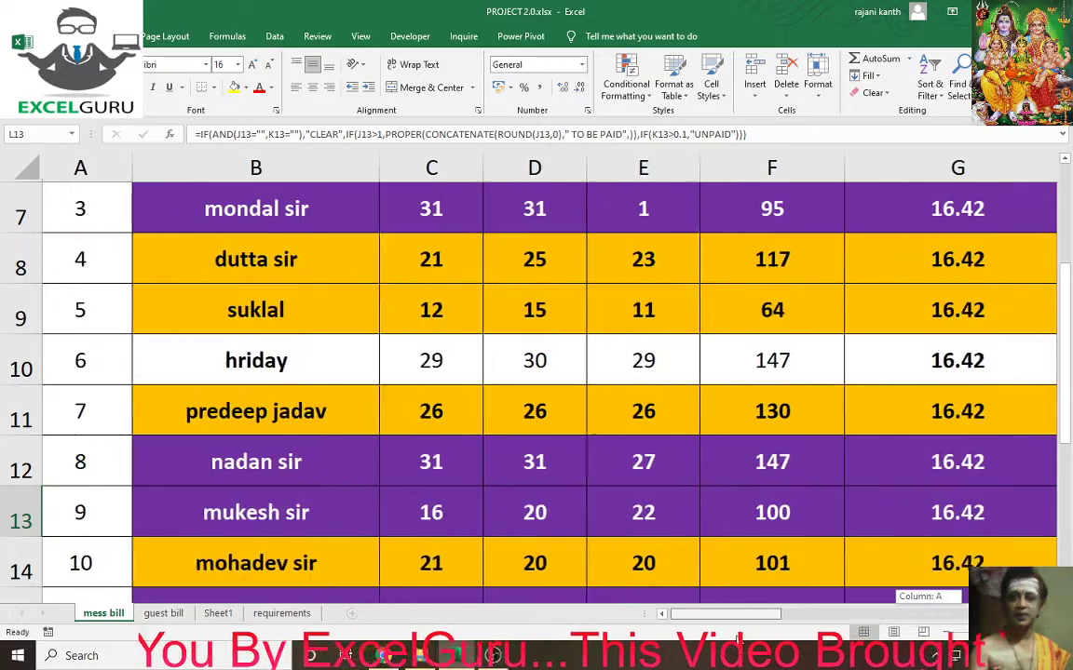
# Reselect the billing rows B5 through L16.
pyautogui.scroll(2, 296, 296)
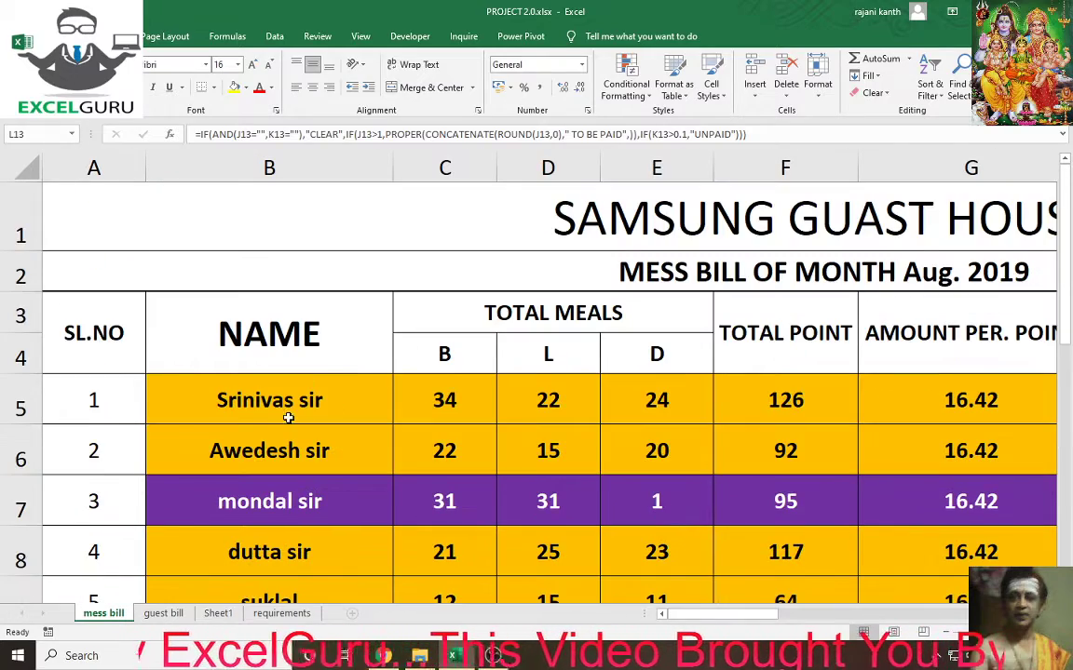
pyautogui.moveTo(289, 418)
pyautogui.mouseDown()
pyautogui.moveTo(1068, 424)
pyautogui.moveTo(610, 610)
pyautogui.mouseUp()
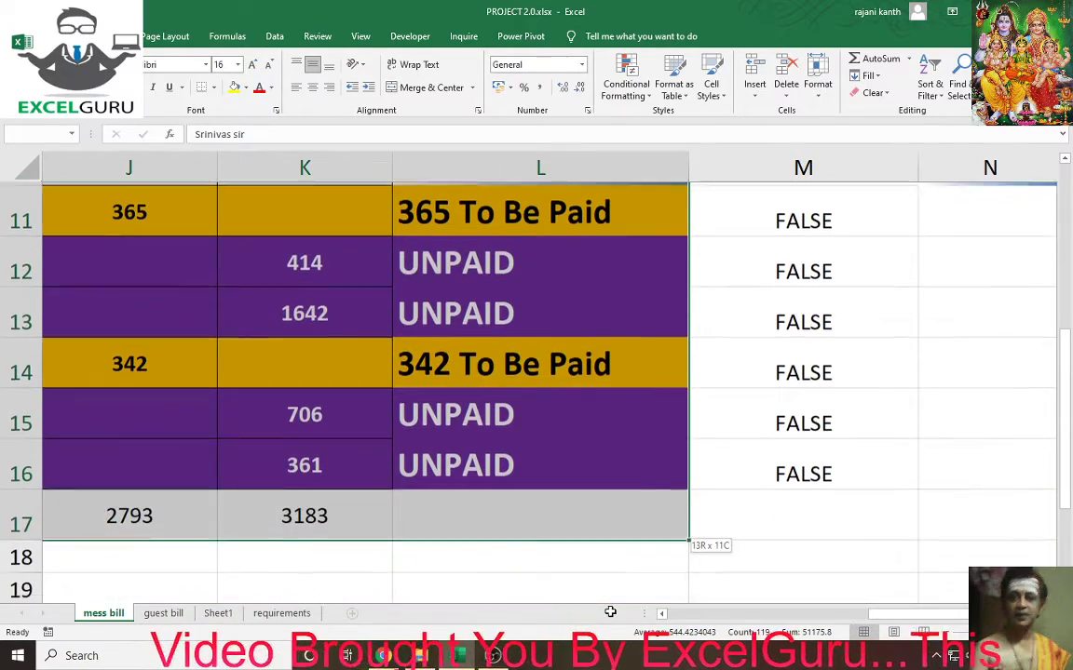
pyautogui.moveTo(610, 609); pyautogui.dragTo(592, 475)
# Open the CLEAR formula rule from the Conditional Formatting Rules Manager.
pyautogui.press('alt')
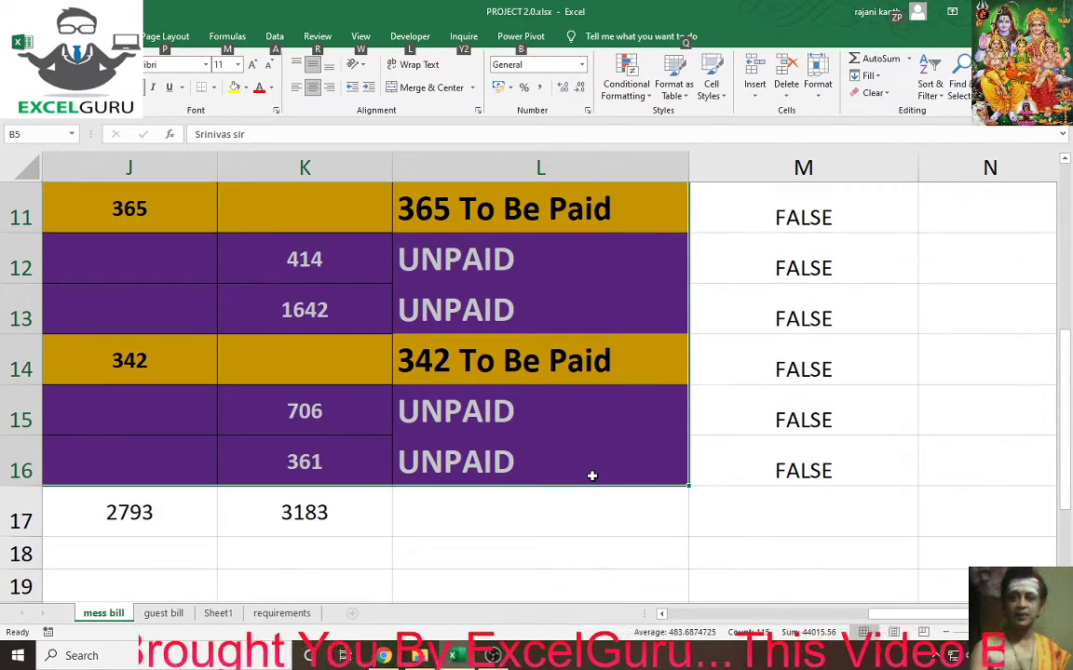
pyautogui.press('h')
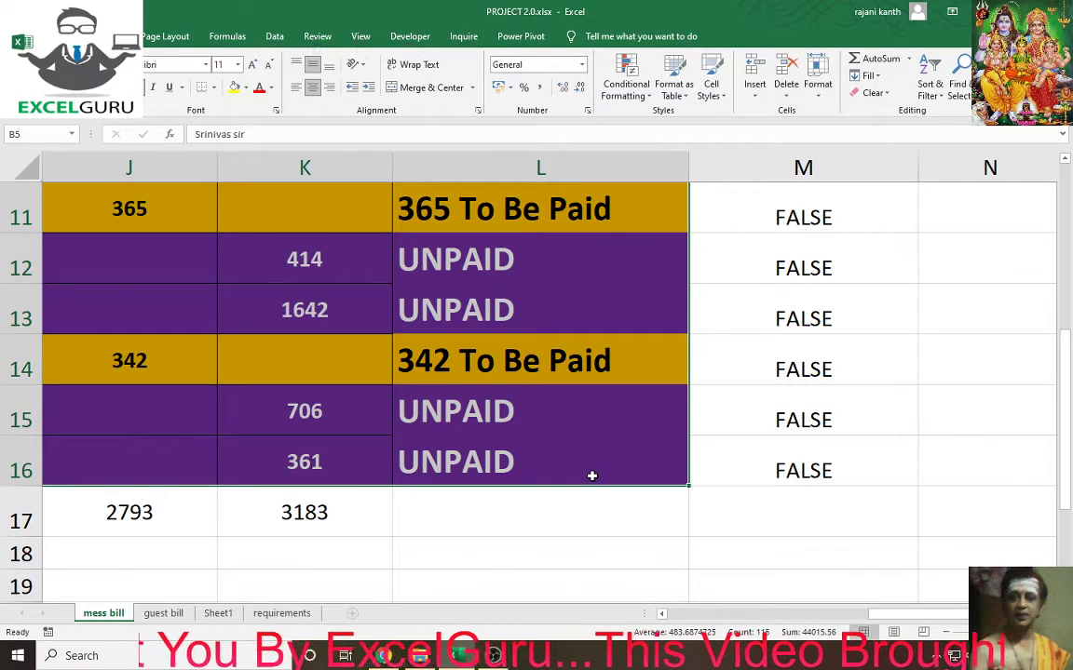
pyautogui.press('l')
pyautogui.press('r')
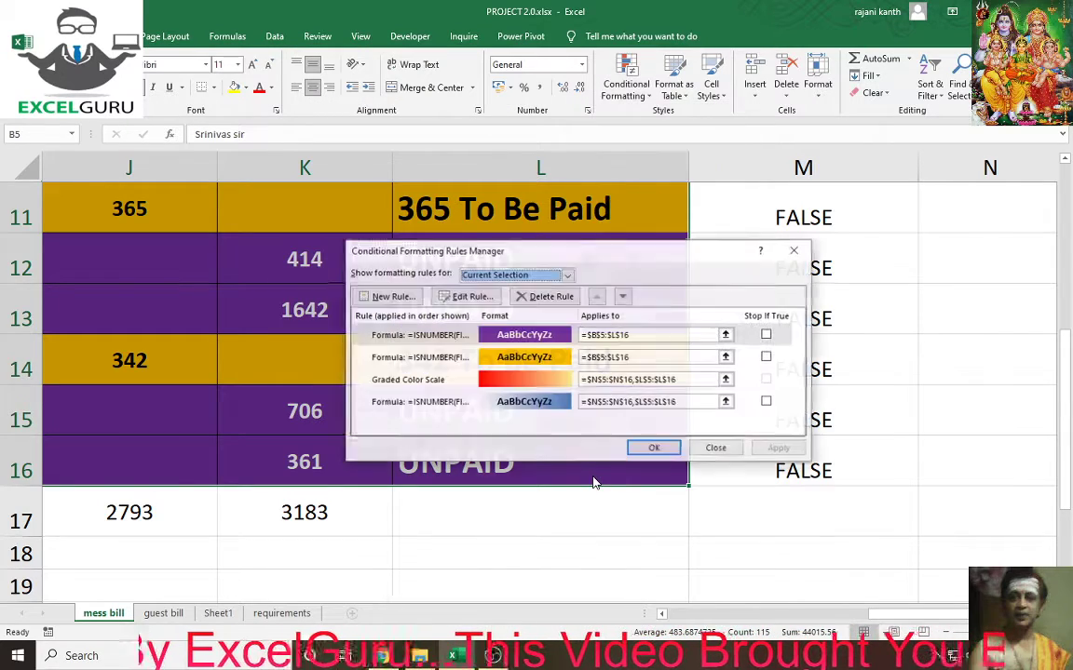
pyautogui.doubleClick(546, 411)
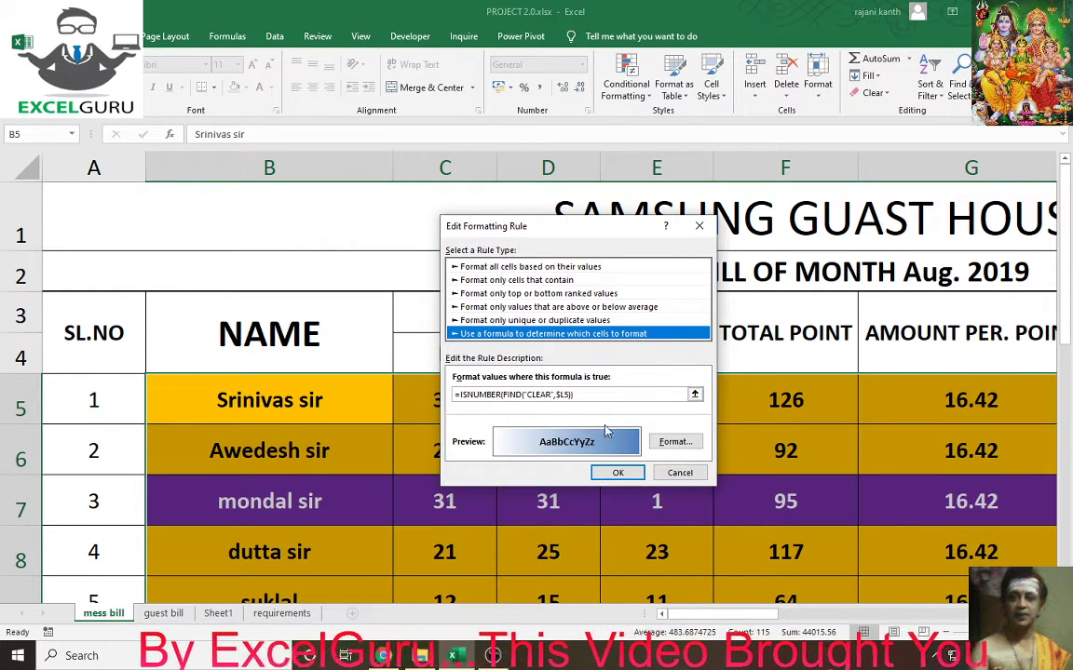
# Give the CLEAR rule a bright red fill with white text, then apply and close.
pyautogui.click(675, 443)
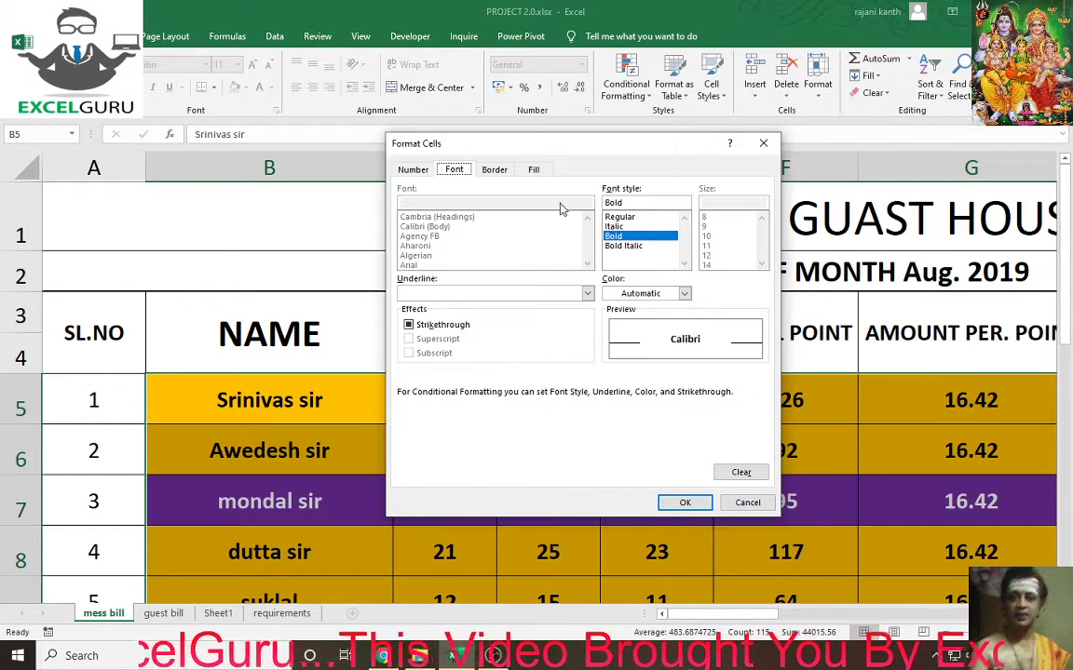
pyautogui.click(535, 169)
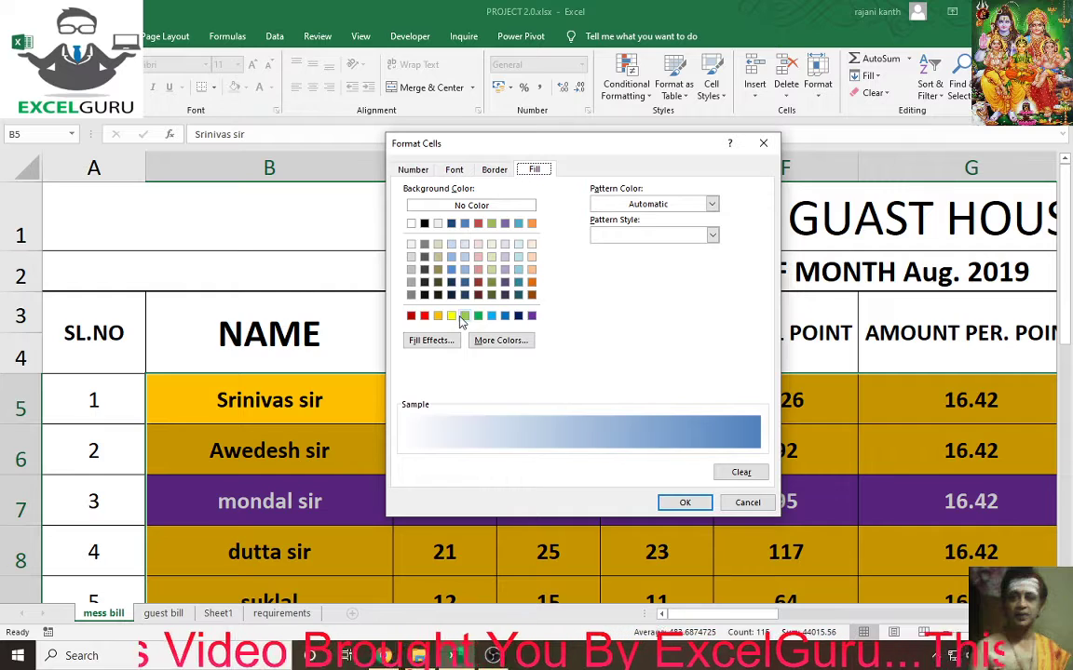
pyautogui.click(410, 315)
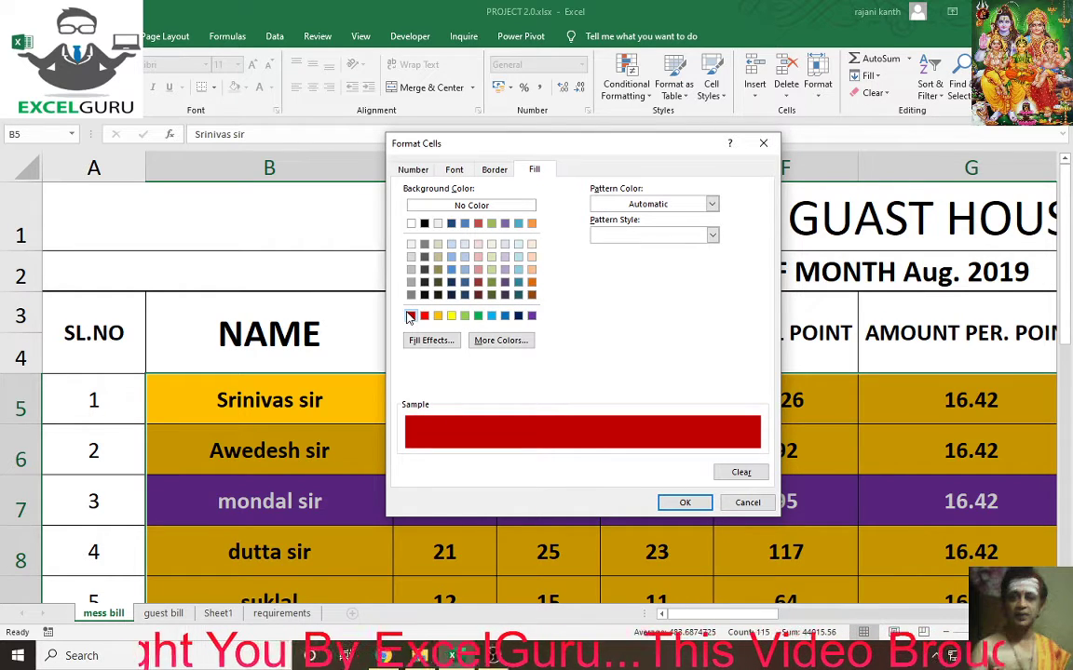
pyautogui.click(423, 318)
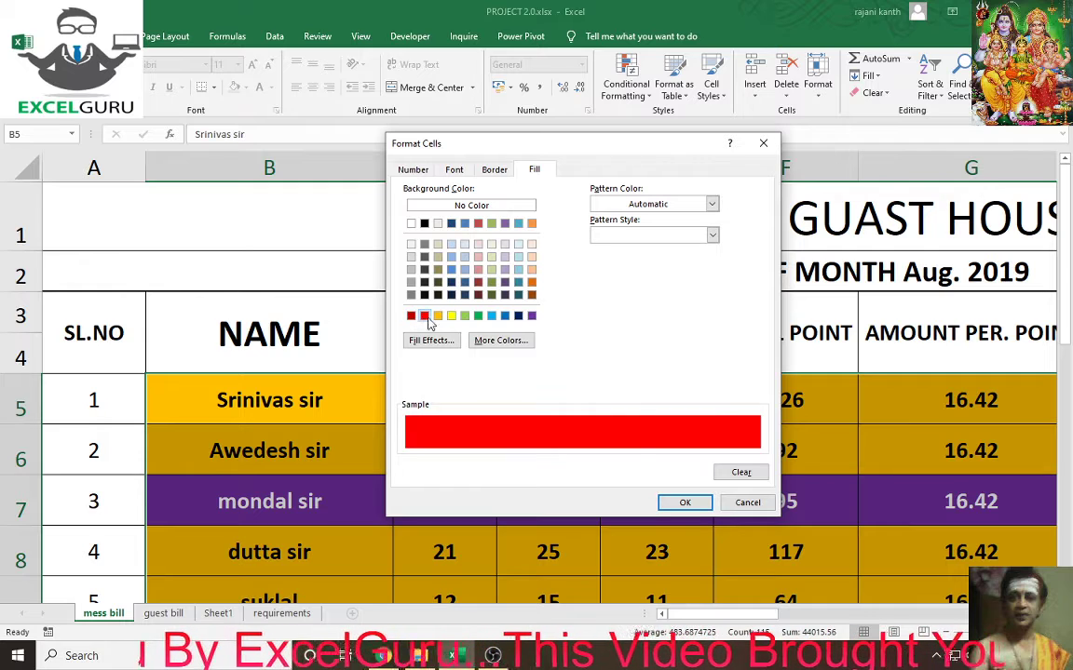
pyautogui.click(453, 169)
pyautogui.click(641, 294)
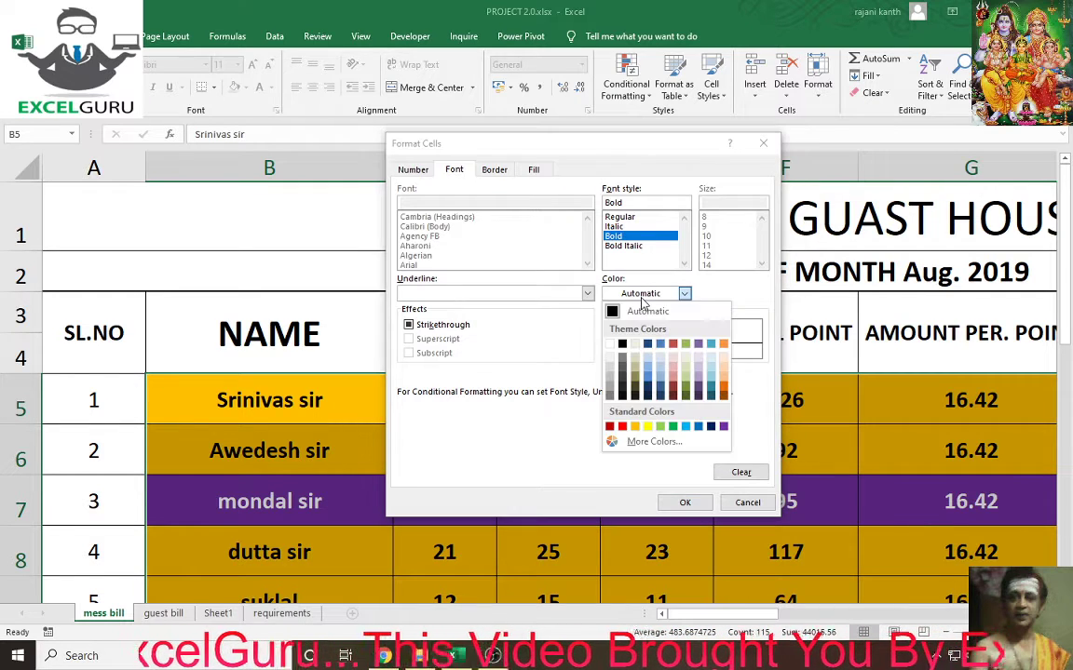
pyautogui.click(610, 344)
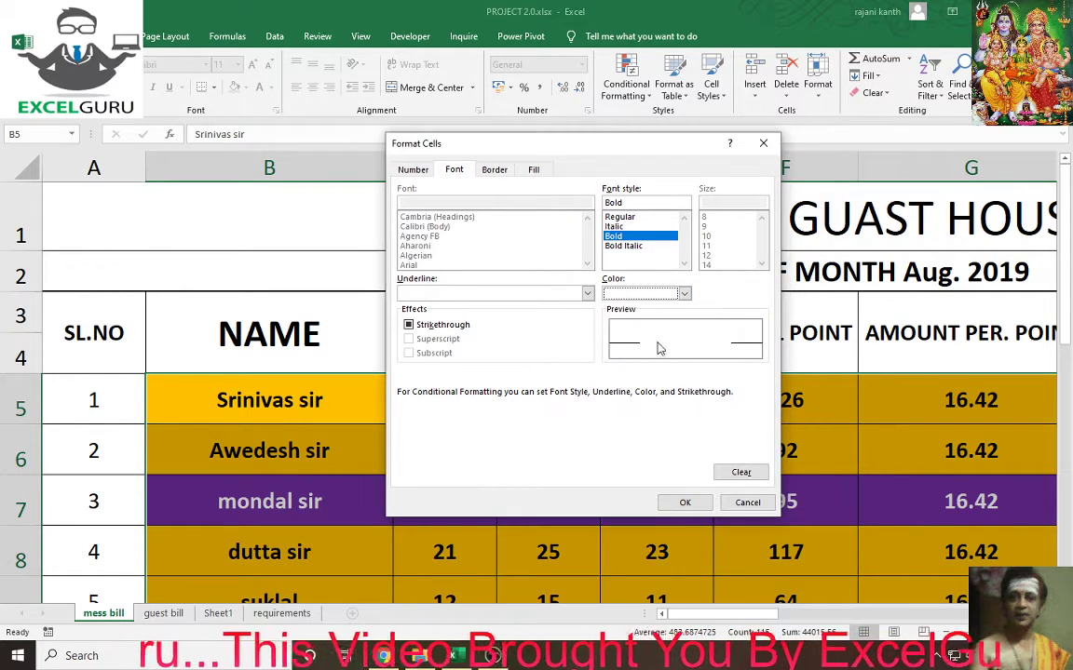
pyautogui.click(684, 503)
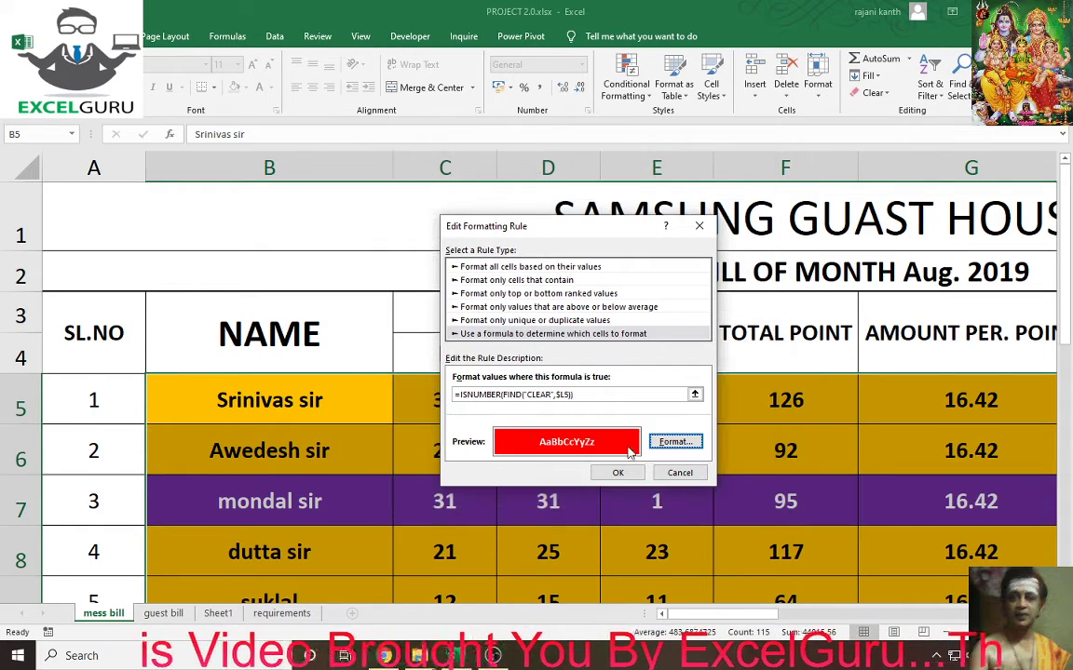
pyautogui.click(617, 472)
pyautogui.click(776, 448)
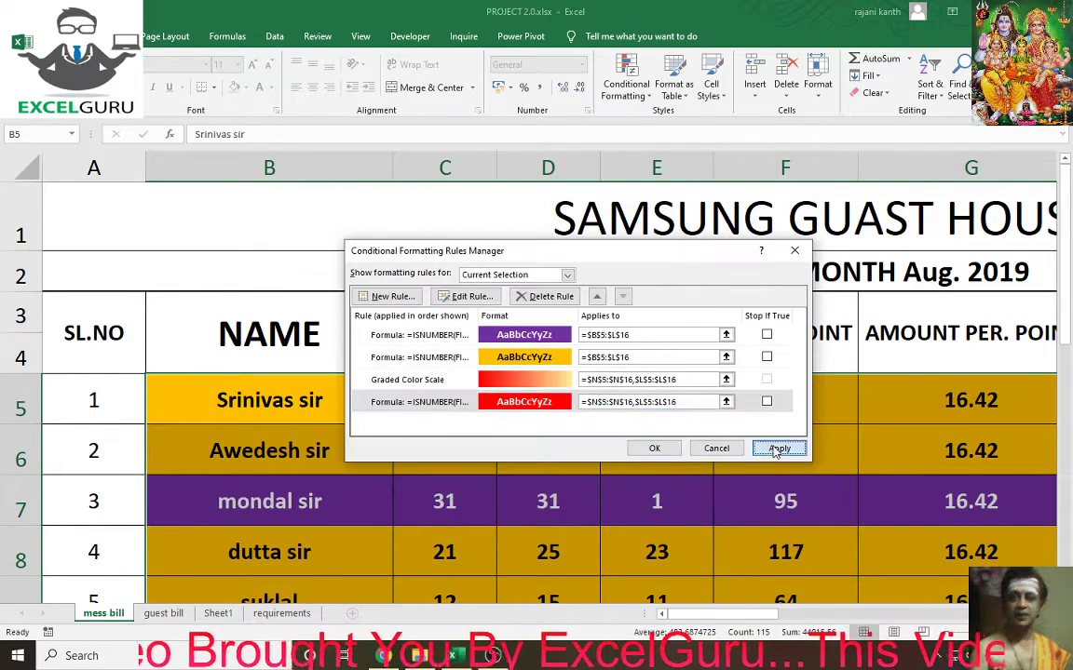
pyautogui.click(675, 450)
pyautogui.scroll(-2, 675, 447)
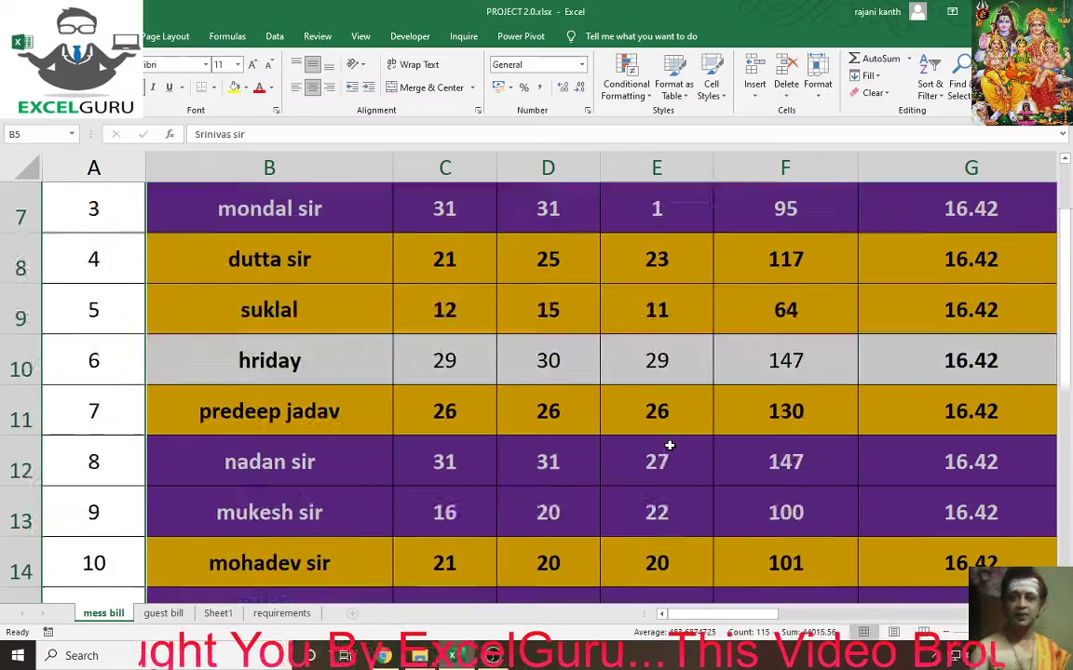
pyautogui.scroll(-1, 670, 447)
pyautogui.scroll(1, 667, 445)
pyautogui.scroll(2, 668, 445)
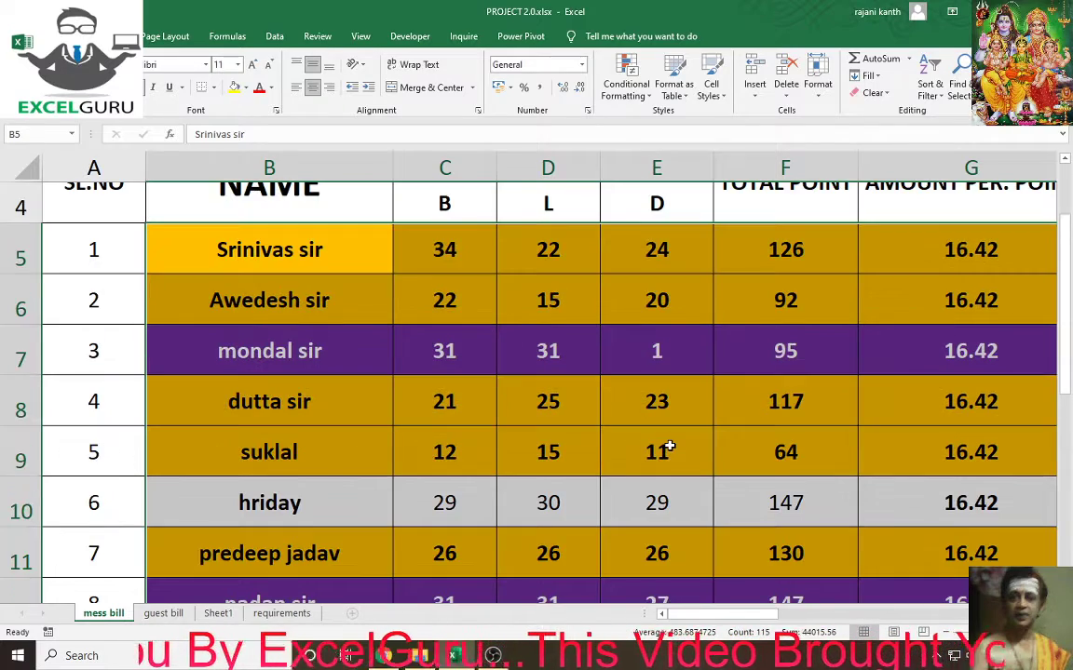
pyautogui.scroll(1, 668, 447)
pyautogui.scroll(-2, 669, 447)
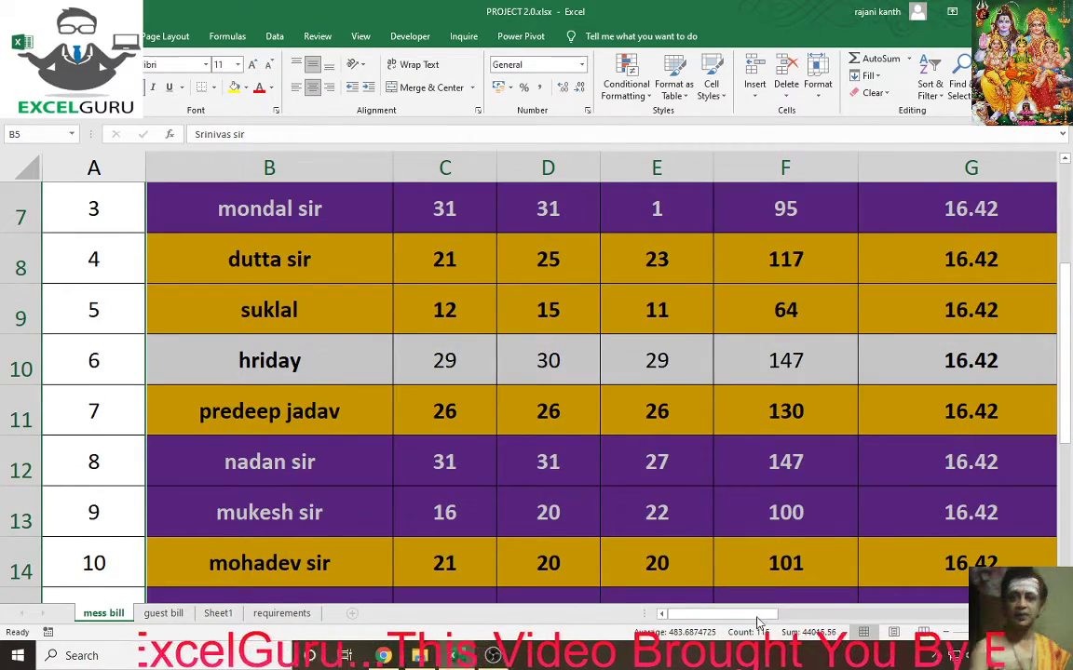
pyautogui.moveTo(758, 615); pyautogui.dragTo(922, 619)
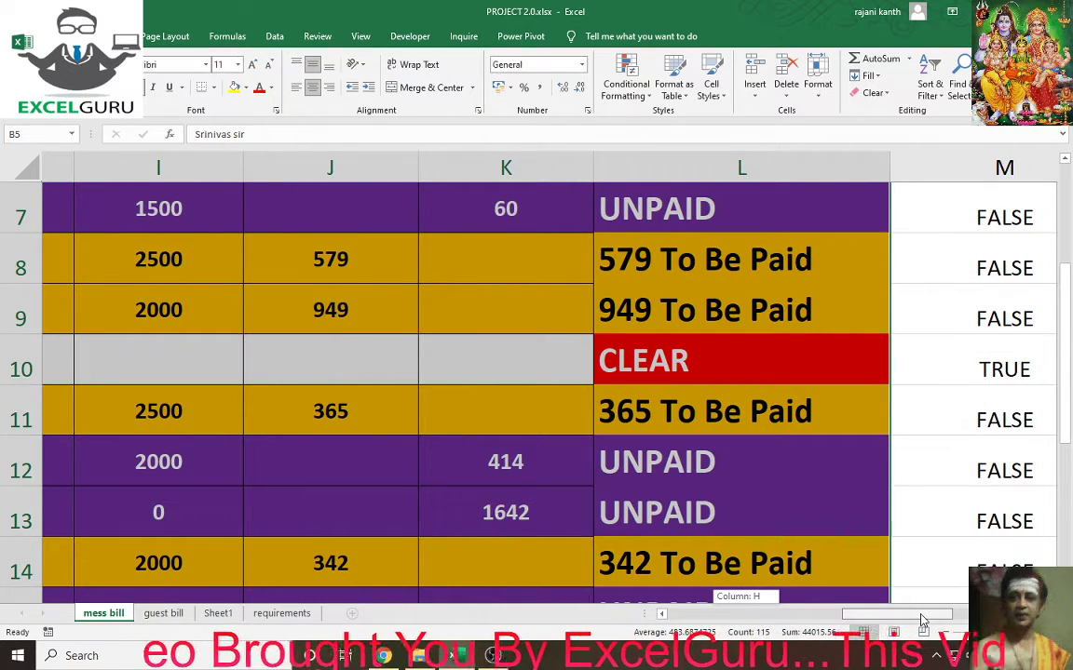
pyautogui.moveTo(832, 619); pyautogui.dragTo(704, 616)
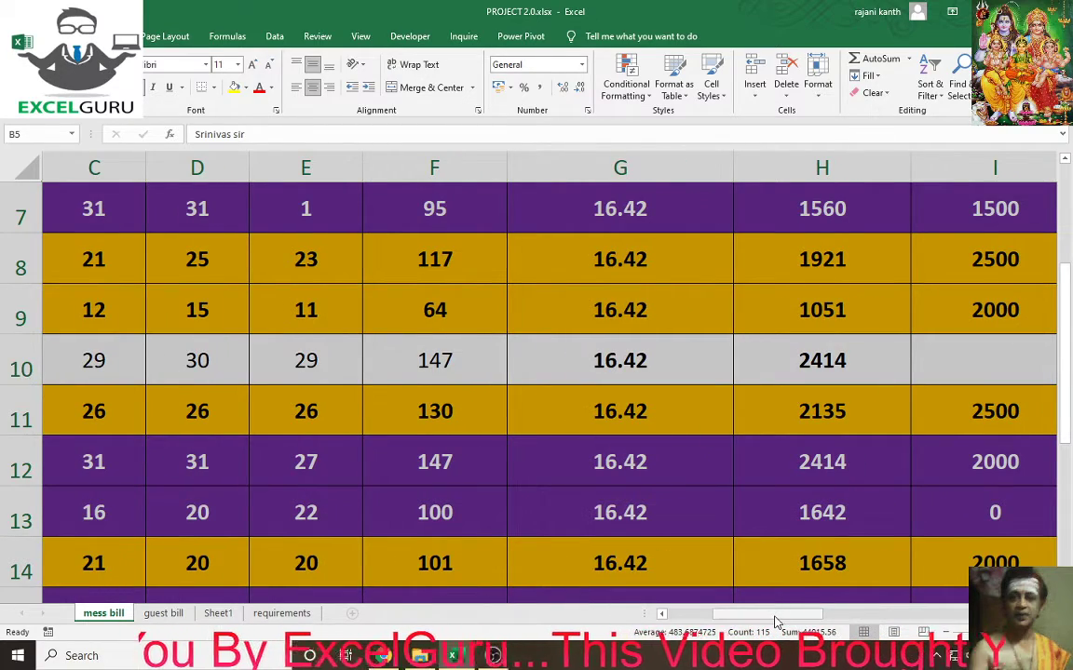
pyautogui.moveTo(778, 616); pyautogui.dragTo(920, 622)
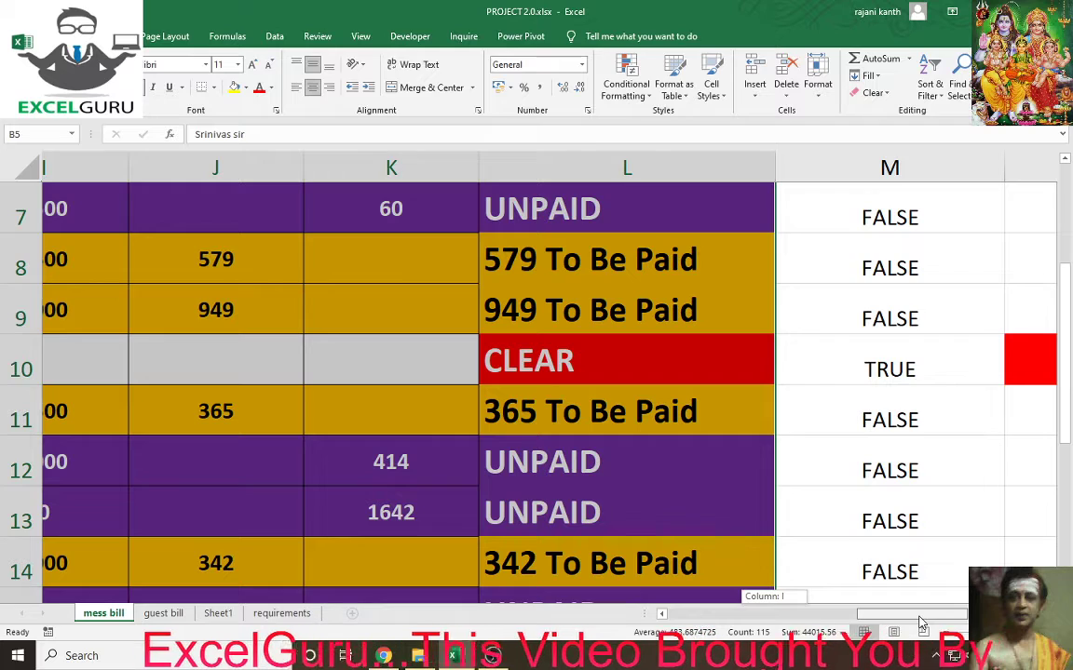
pyautogui.moveTo(919, 622); pyautogui.dragTo(689, 622)
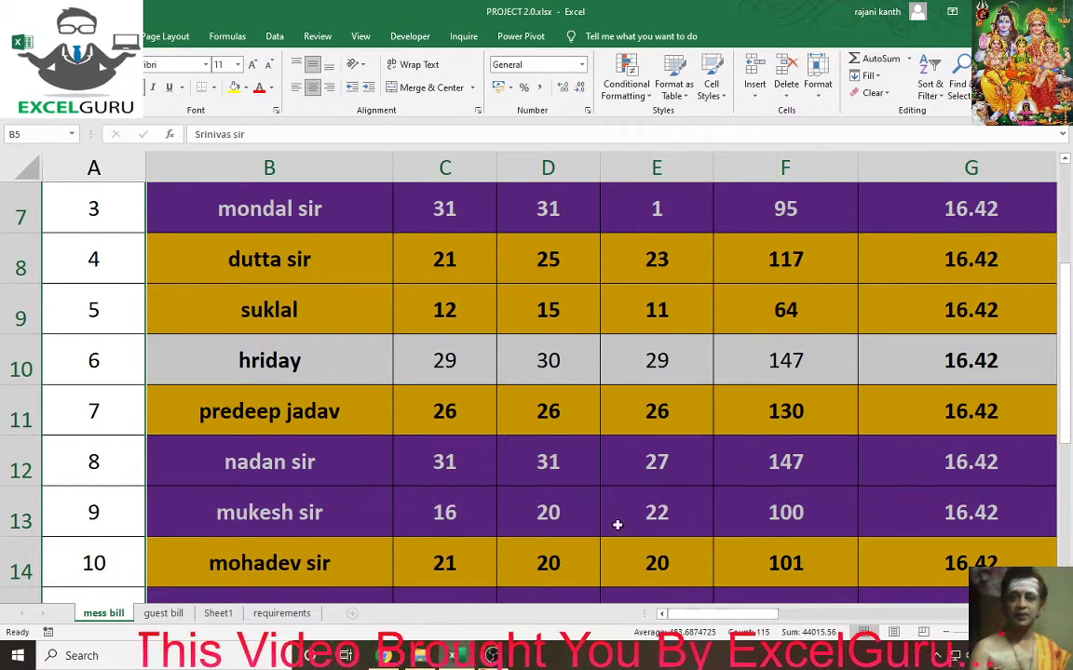
pyautogui.scroll(2, 463, 410)
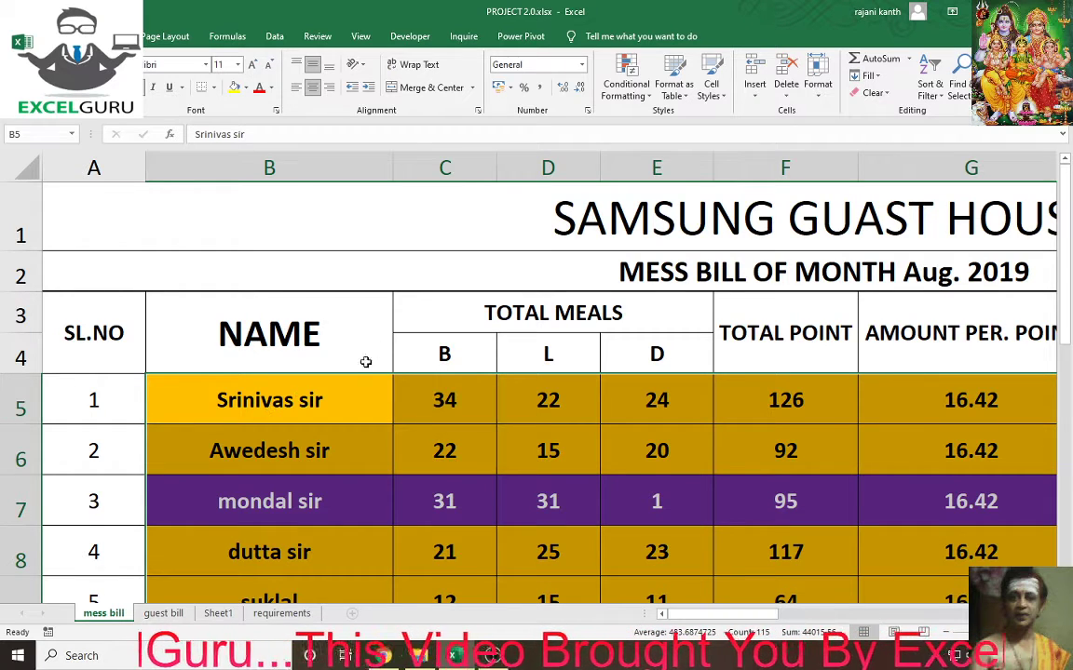
# Select the coloured bill rows B5:L16 and copy them with Ctrl+C.
pyautogui.click(407, 240)
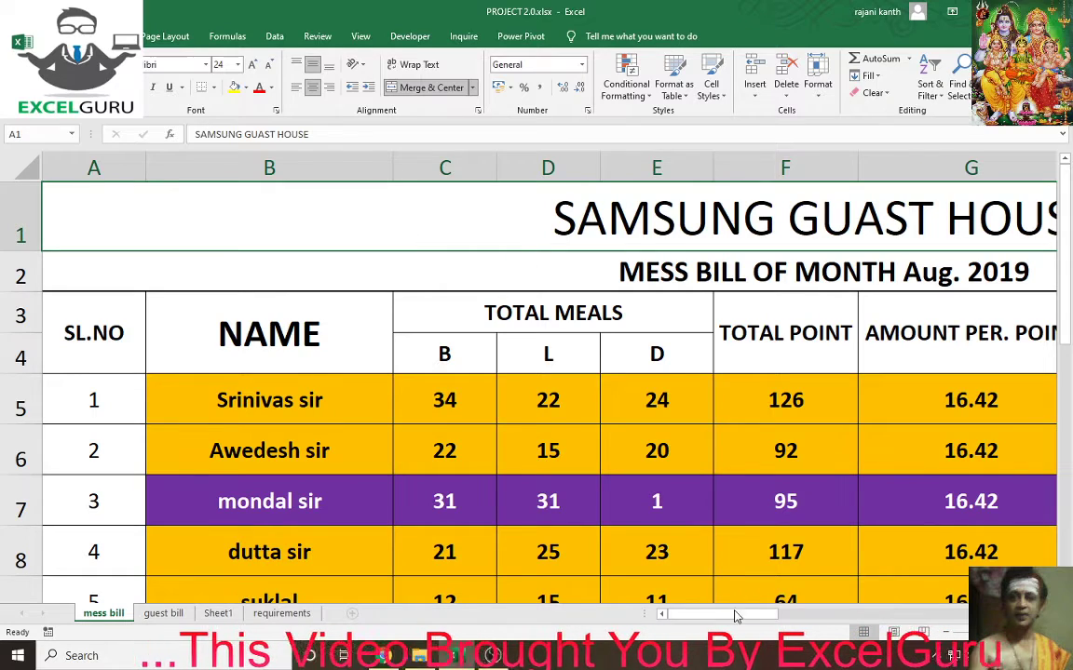
pyautogui.moveTo(745, 614)
pyautogui.mouseDown()
pyautogui.moveTo(822, 621)
pyautogui.moveTo(733, 618)
pyautogui.mouseUp()
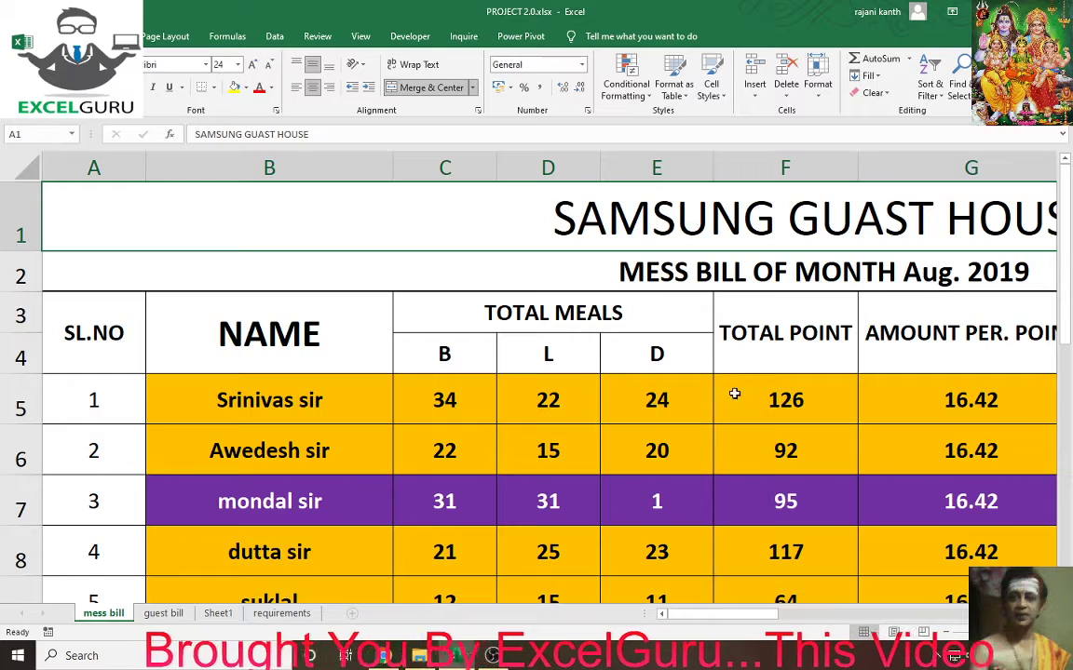
pyautogui.moveTo(363, 399); pyautogui.dragTo(1069, 424)
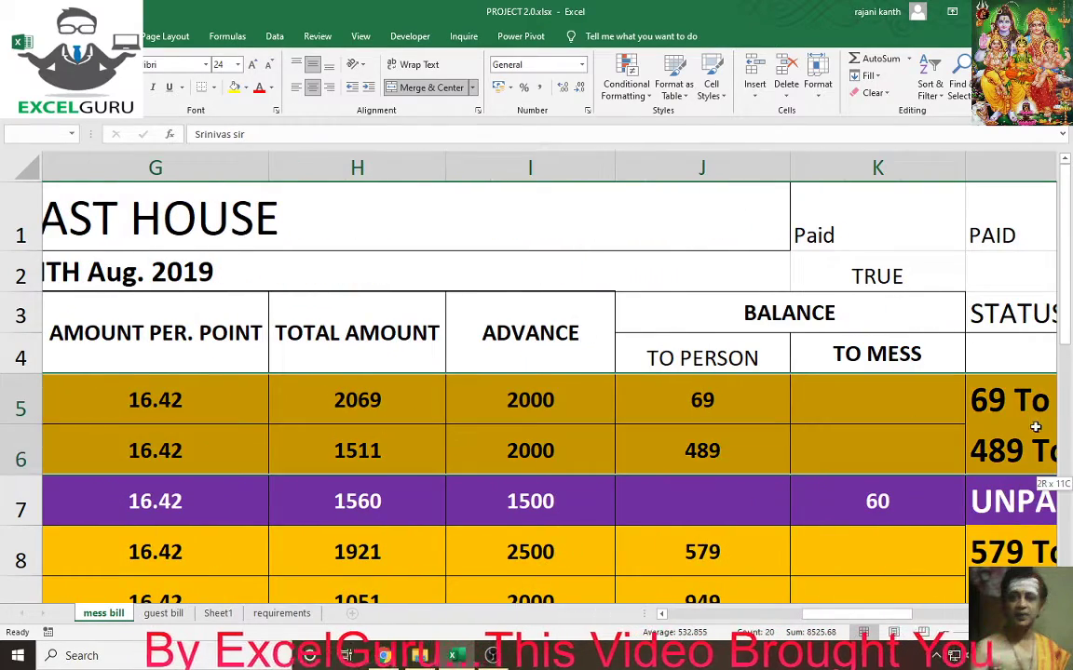
pyautogui.moveTo(1069, 424); pyautogui.dragTo(442, 616)
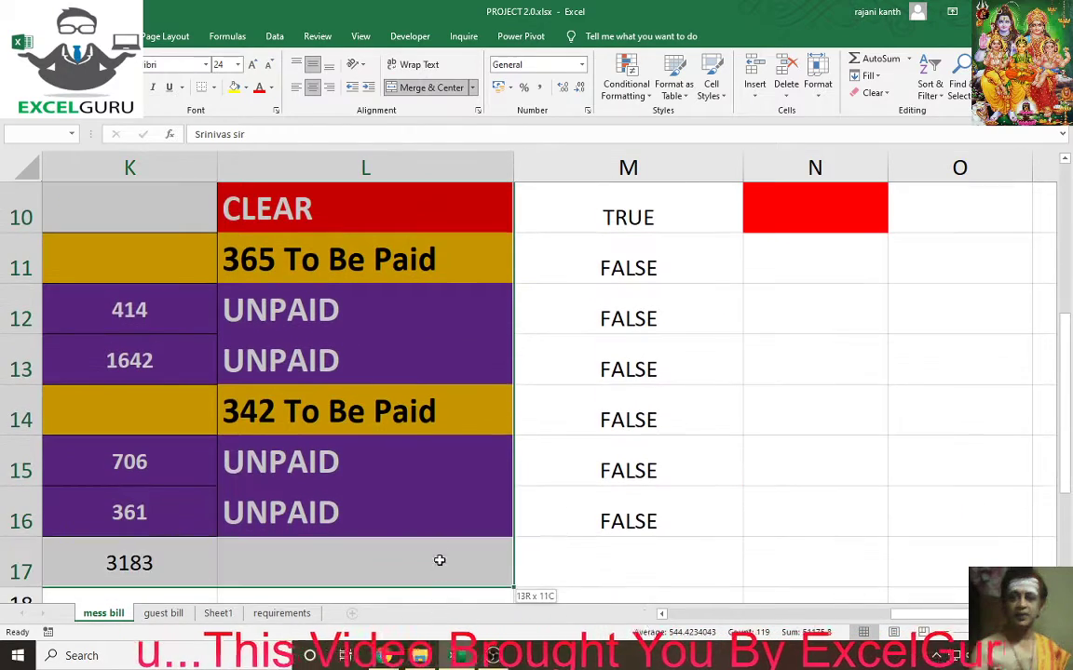
pyautogui.moveTo(441, 617); pyautogui.dragTo(438, 521)
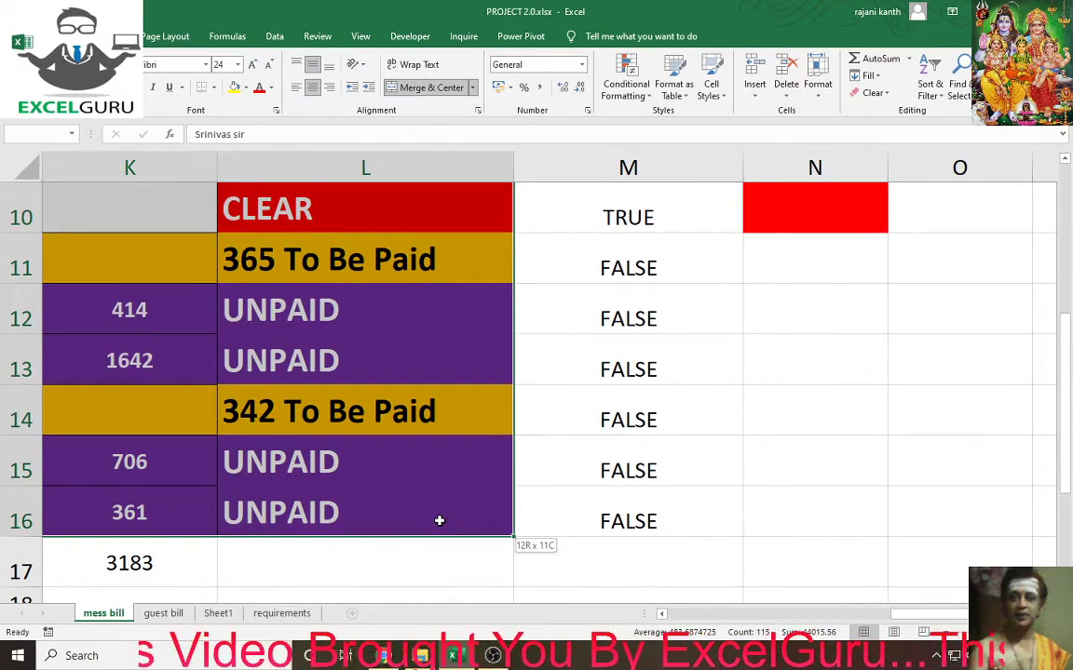
pyautogui.scroll(3, 640, 496)
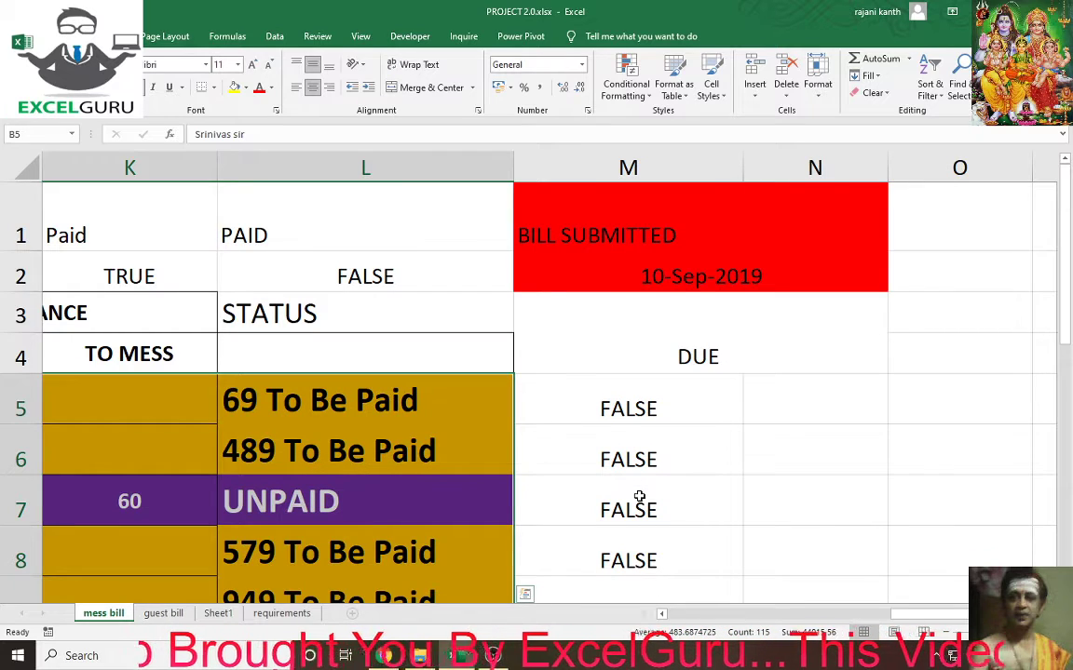
pyautogui.scroll(-2, 395, 449)
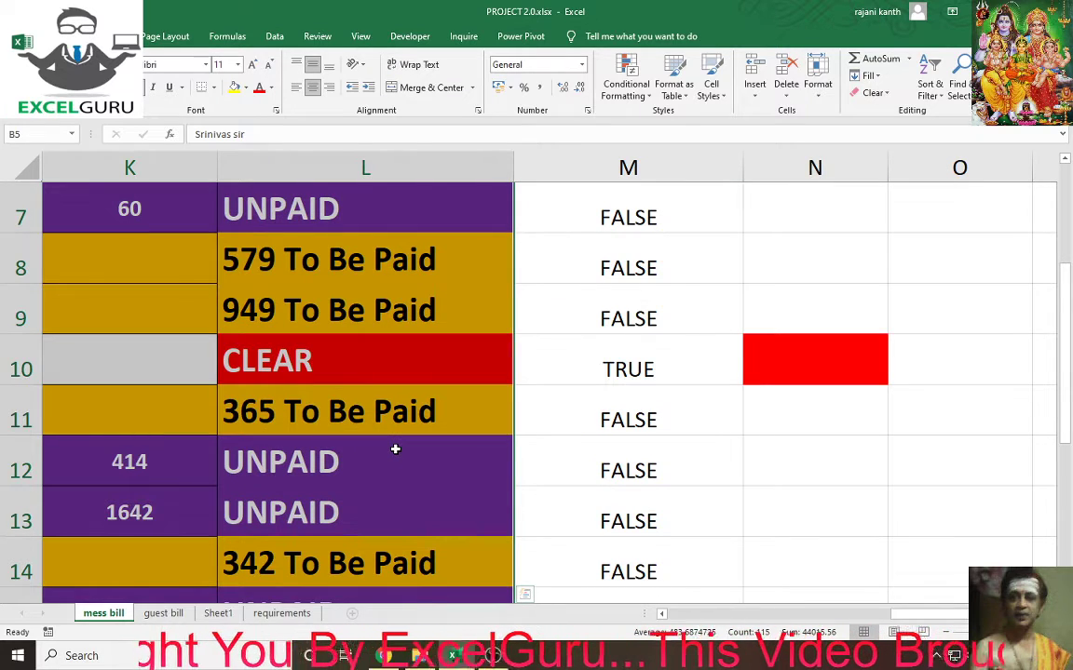
pyautogui.scroll(-2, 395, 450)
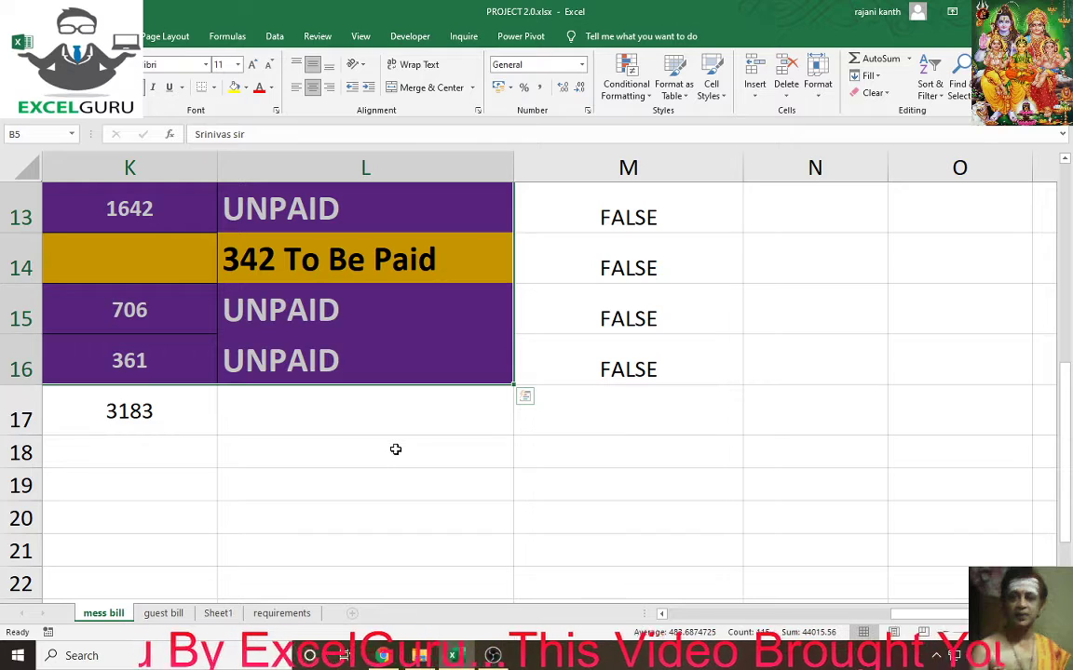
pyautogui.hotkey('ctrl', 'c')
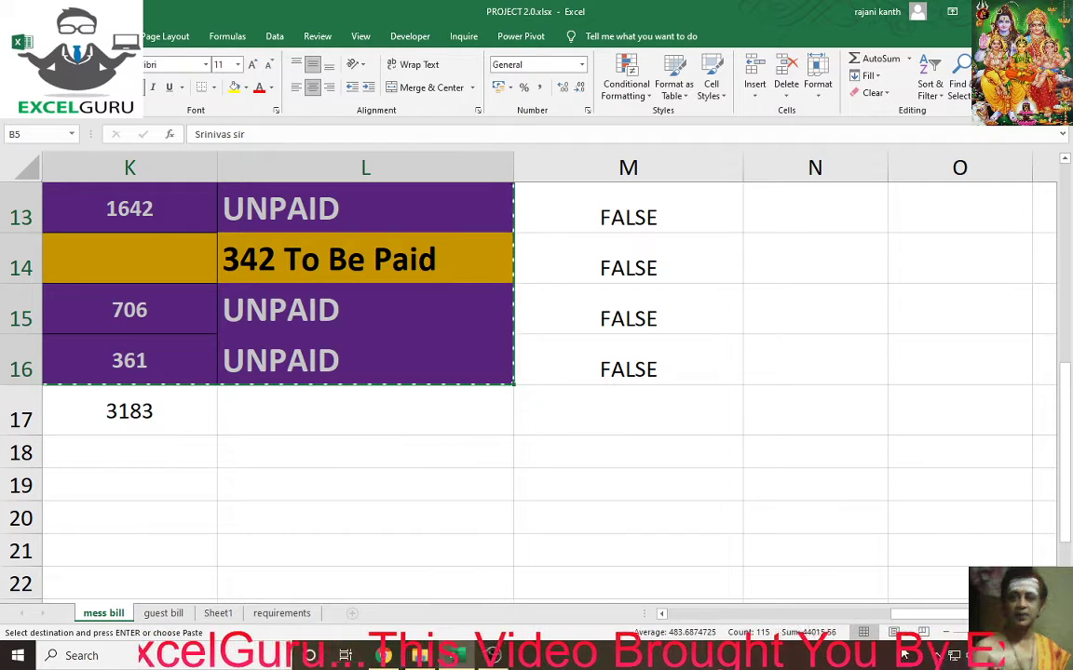
pyautogui.moveTo(893, 614)
pyautogui.mouseDown()
pyautogui.moveTo(859, 620)
pyautogui.moveTo(529, 516)
pyautogui.mouseUp()
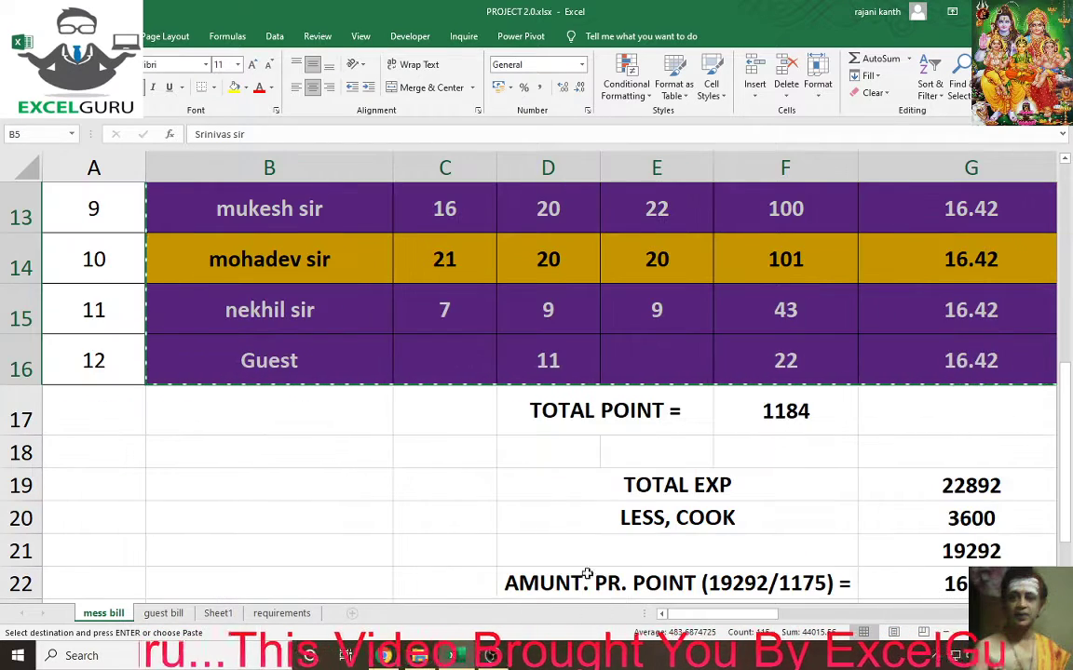
pyautogui.scroll(-3, 480, 447)
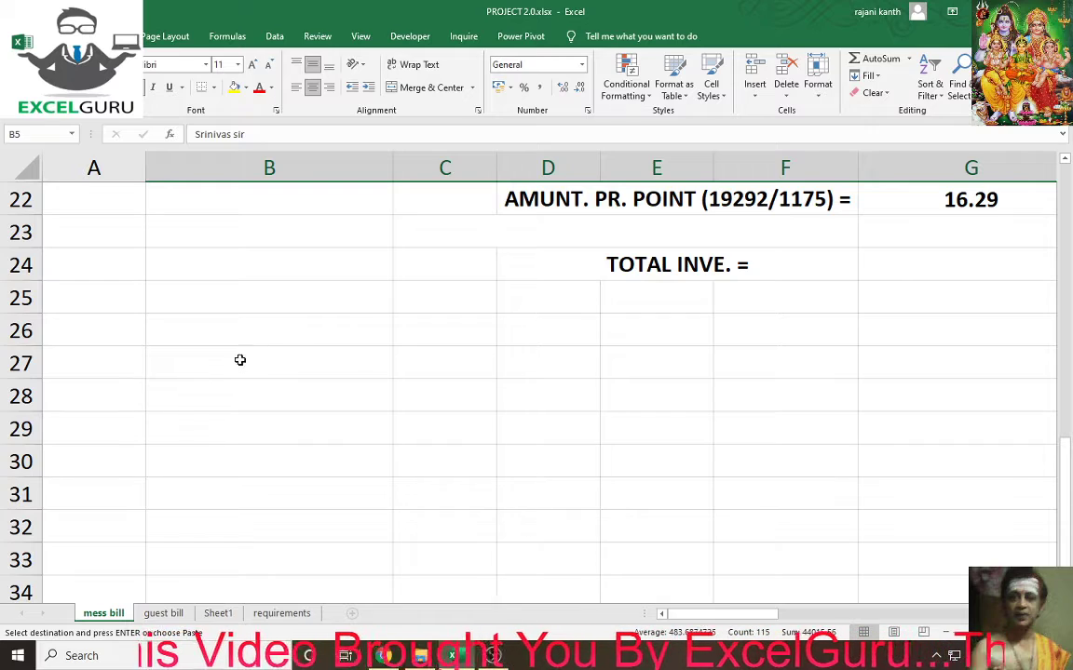
pyautogui.scroll(1, 239, 360)
pyautogui.scroll(5, 232, 354)
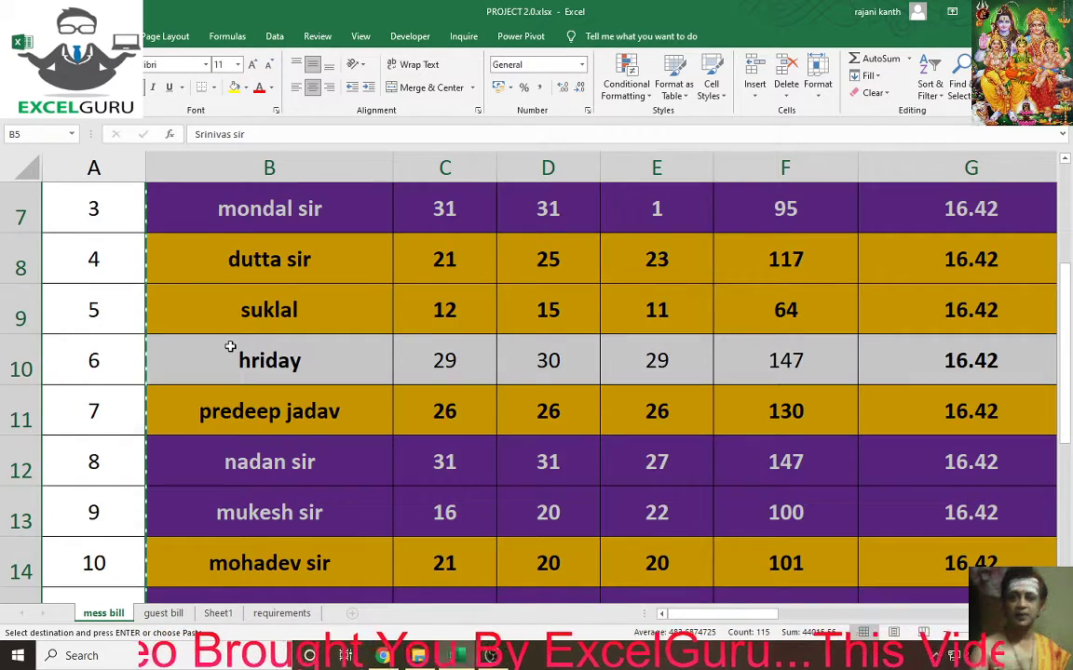
pyautogui.scroll(-2, 230, 347)
pyautogui.scroll(-3, 230, 347)
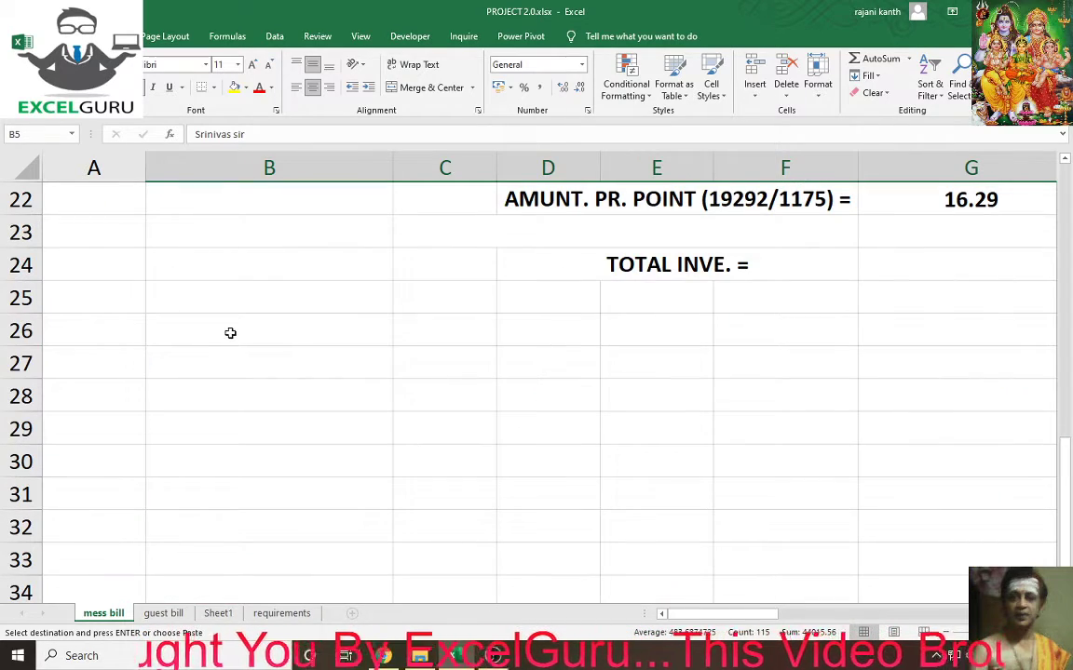
pyautogui.click(230, 332)
pyautogui.hotkey('ctrl', 'v')
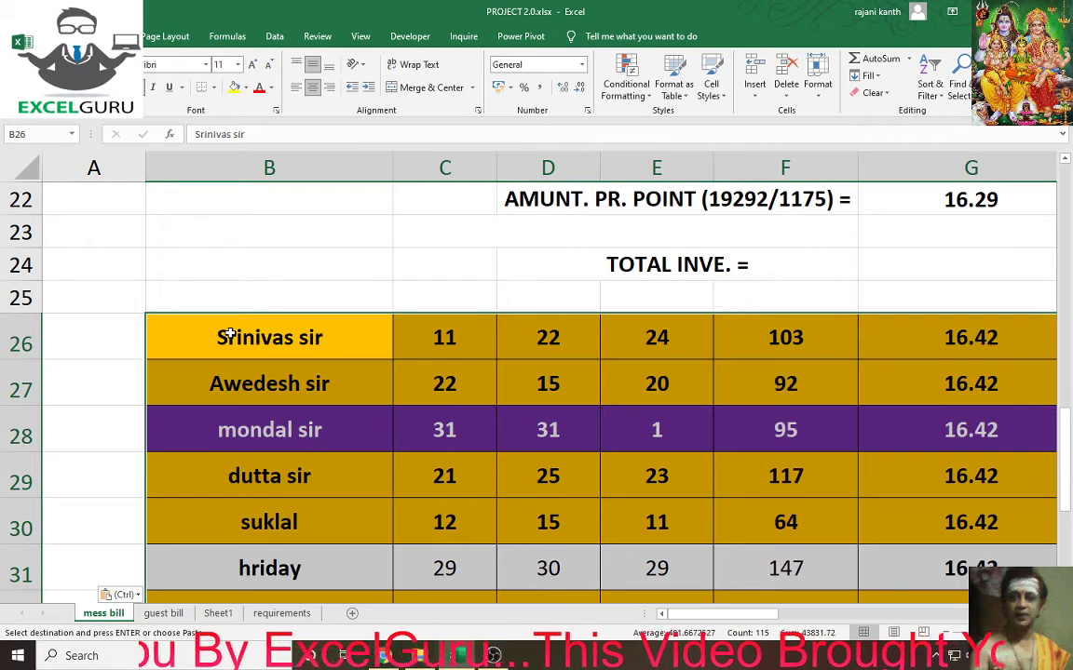
pyautogui.hotkey('ctrl', 'z')
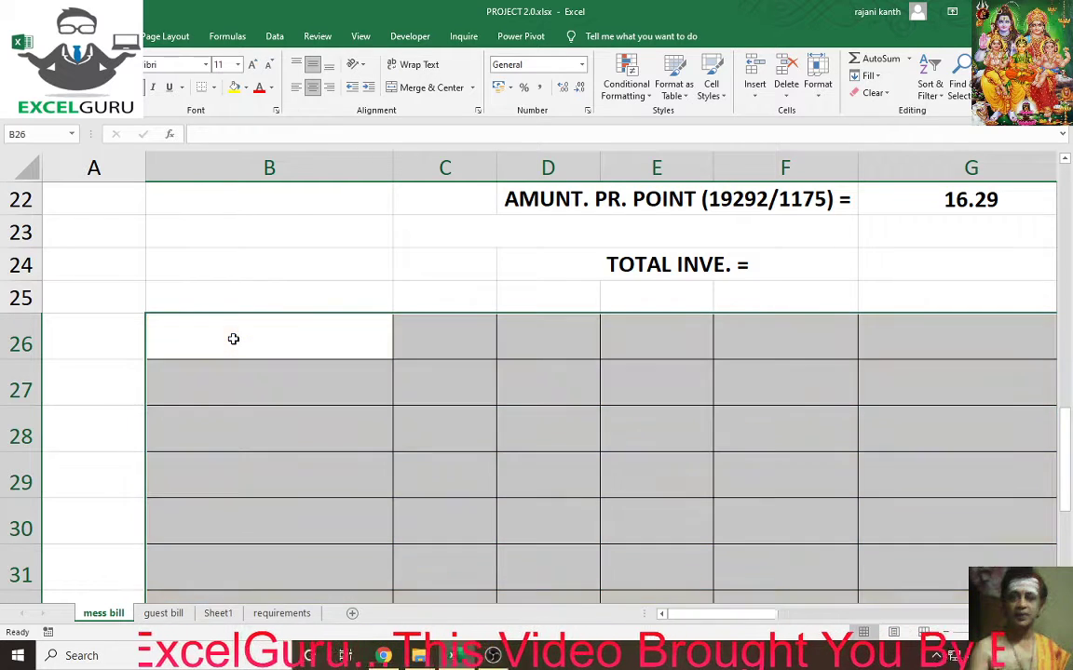
pyautogui.moveTo(689, 615); pyautogui.dragTo(898, 616)
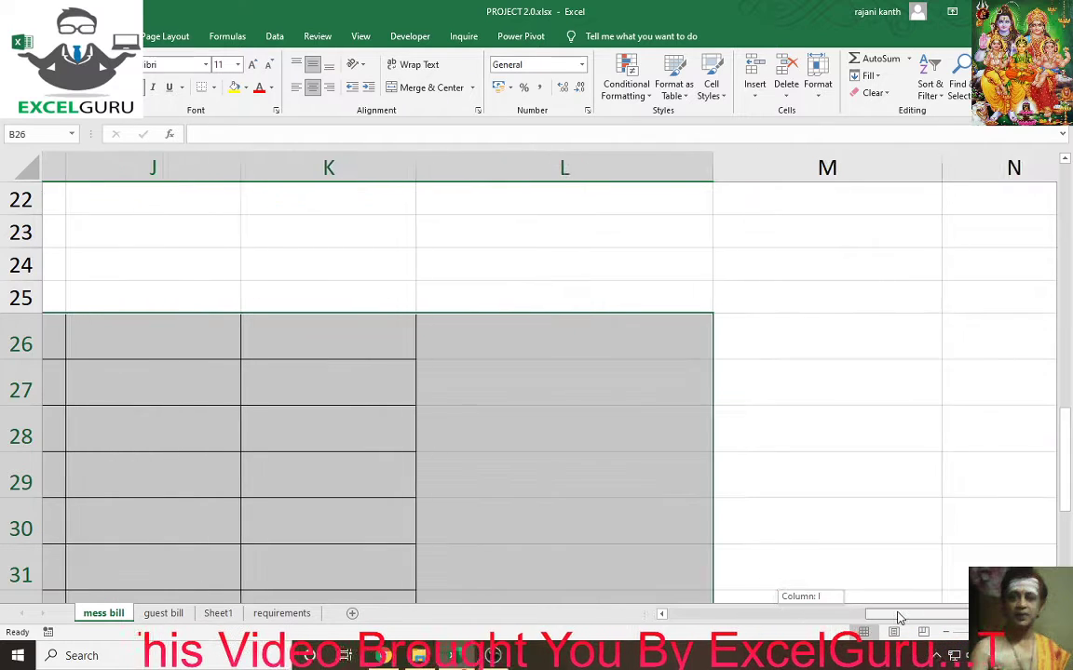
# Select the status cells L5:L16, then dismiss the Quick Analysis suggestions.
pyautogui.scroll(5, 680, 482)
pyautogui.scroll(2, 681, 483)
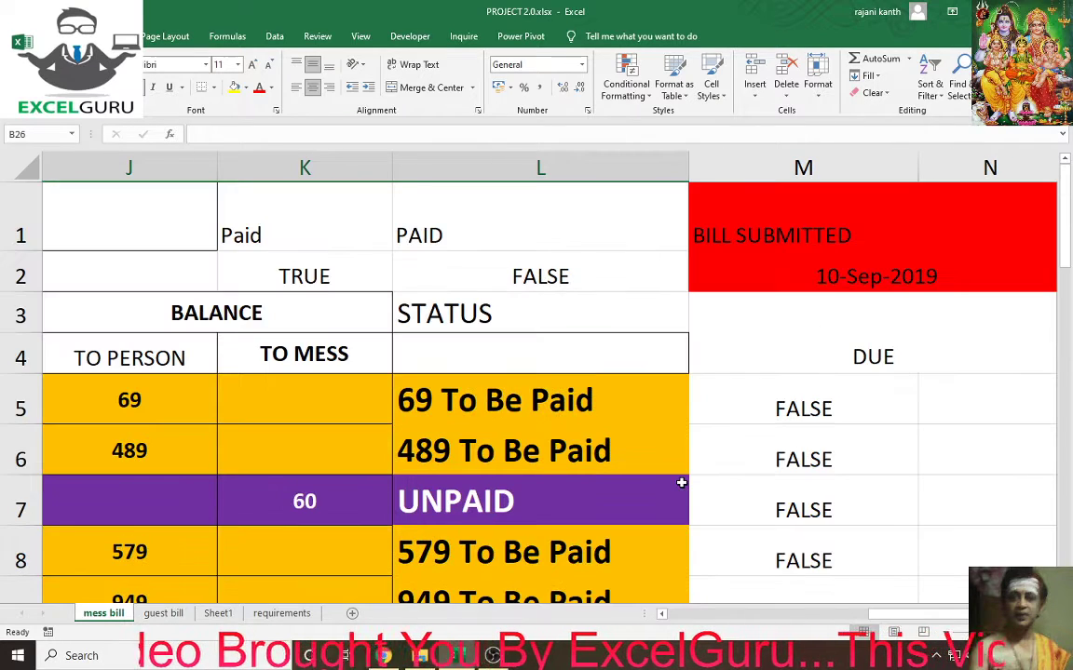
pyautogui.click(589, 402)
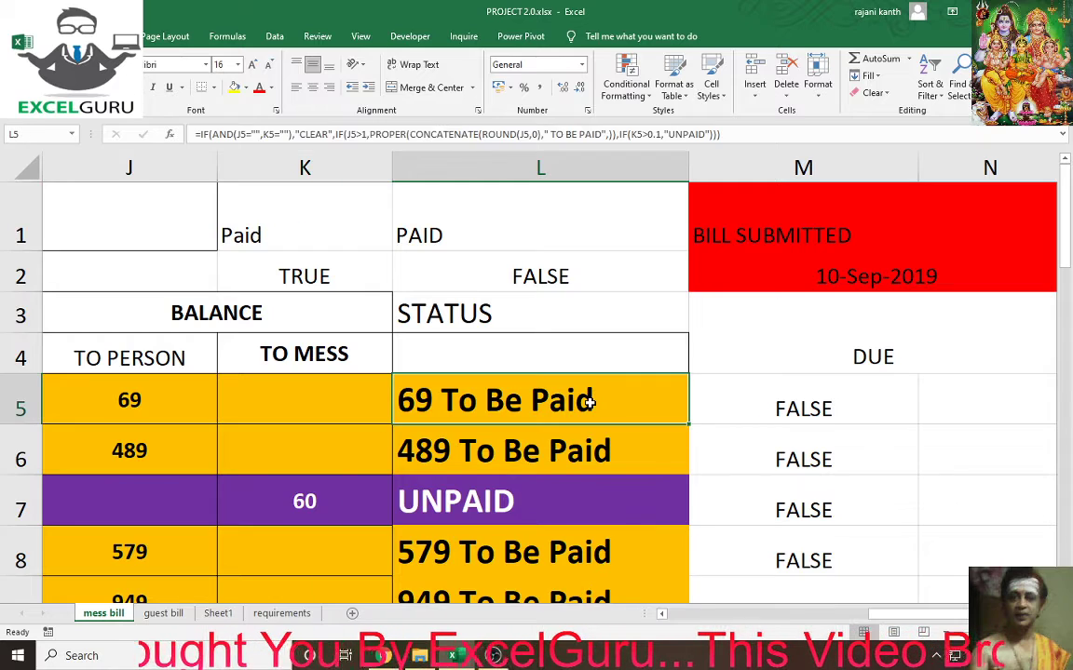
pyautogui.hotkey('ctrl', 'shift', 'Down')
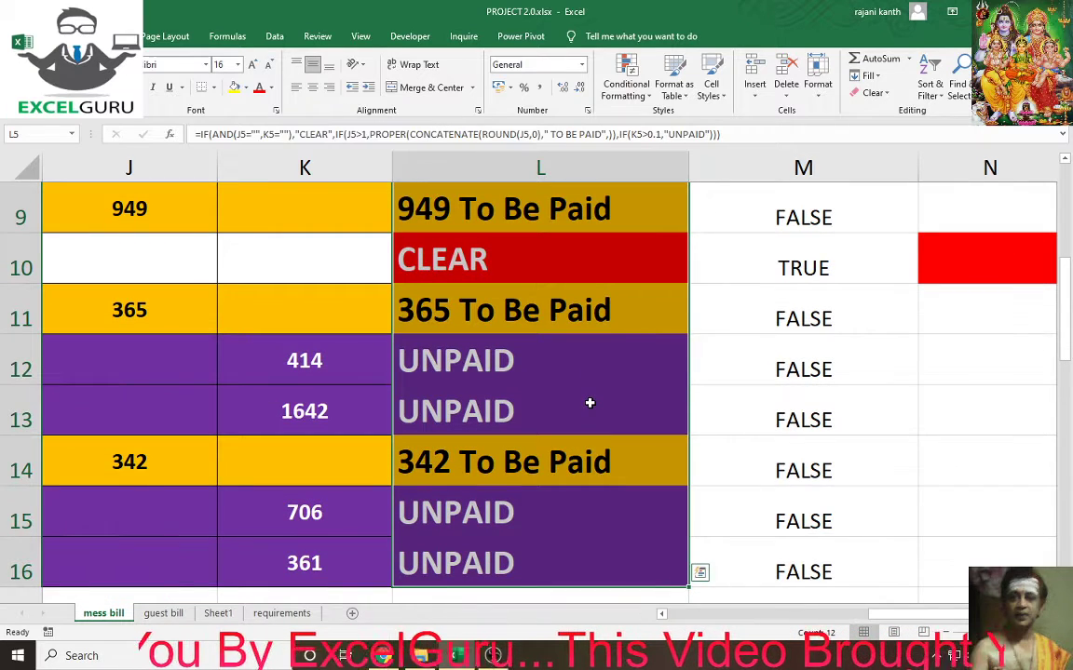
pyautogui.hotkey('ctrl', 'q')
pyautogui.press('Escape')
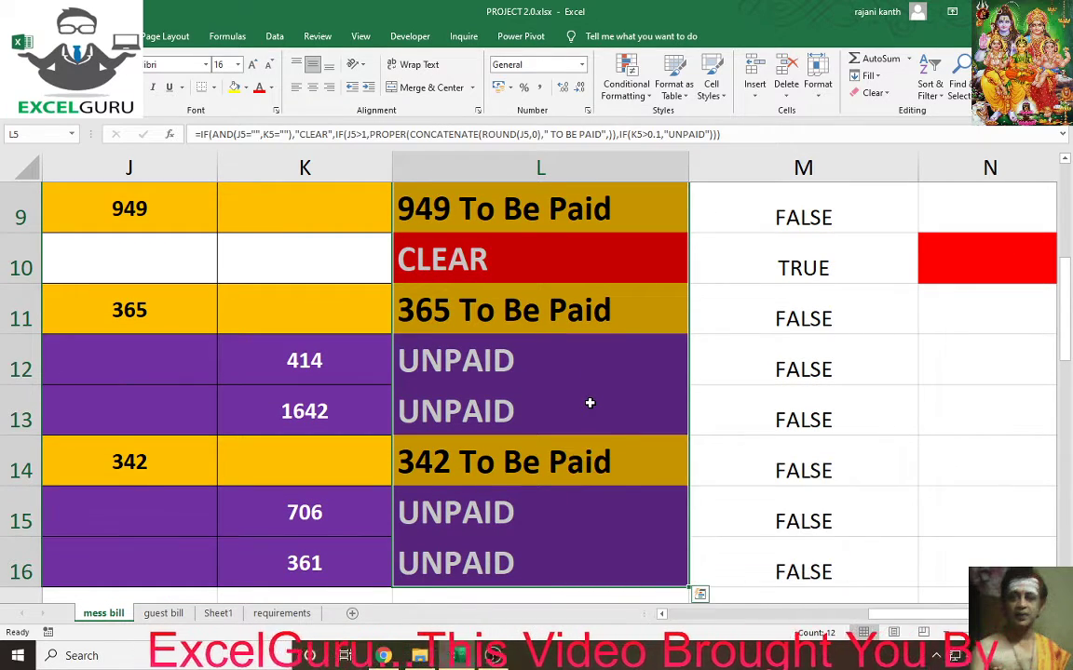
# Copy the =ISNUMBER(FIND("CLEAR",L5)) formula from cell M5.
pyautogui.click(838, 209)
pyautogui.scroll(3, 839, 219)
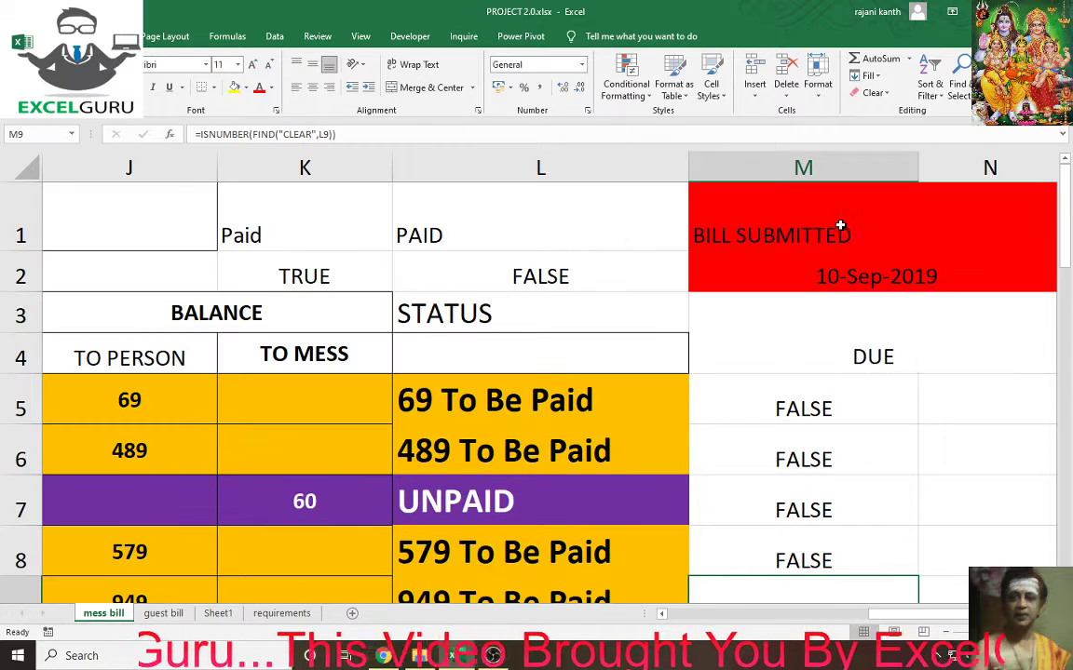
pyautogui.click(817, 406)
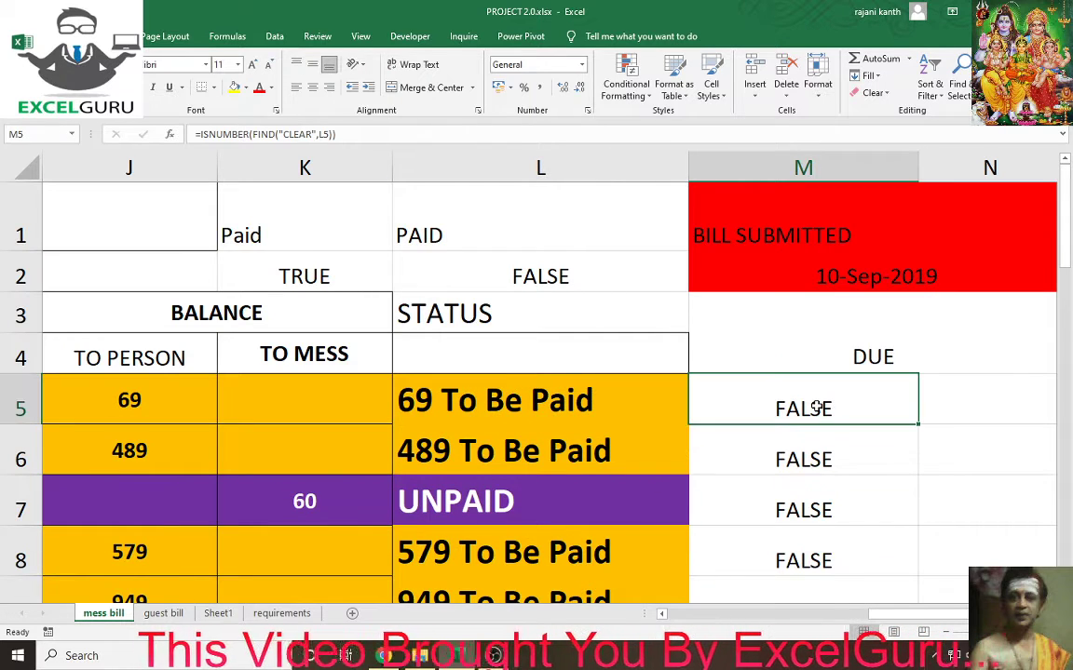
pyautogui.hotkey('ctrl', 'c')
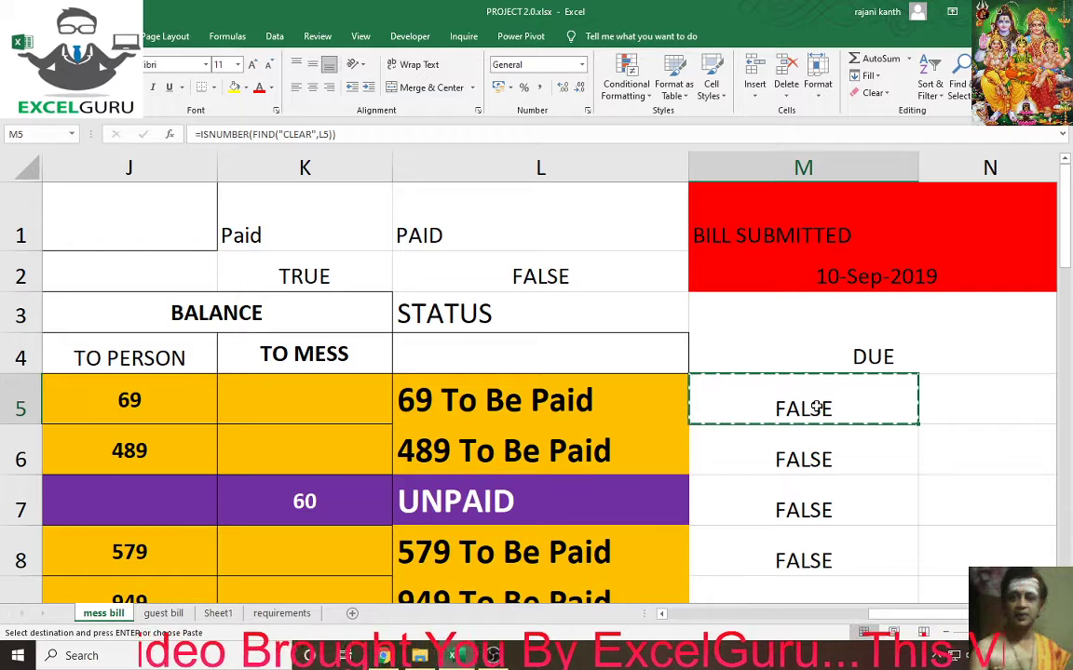
pyautogui.scroll(-10, 817, 407)
pyautogui.scroll(3, 816, 406)
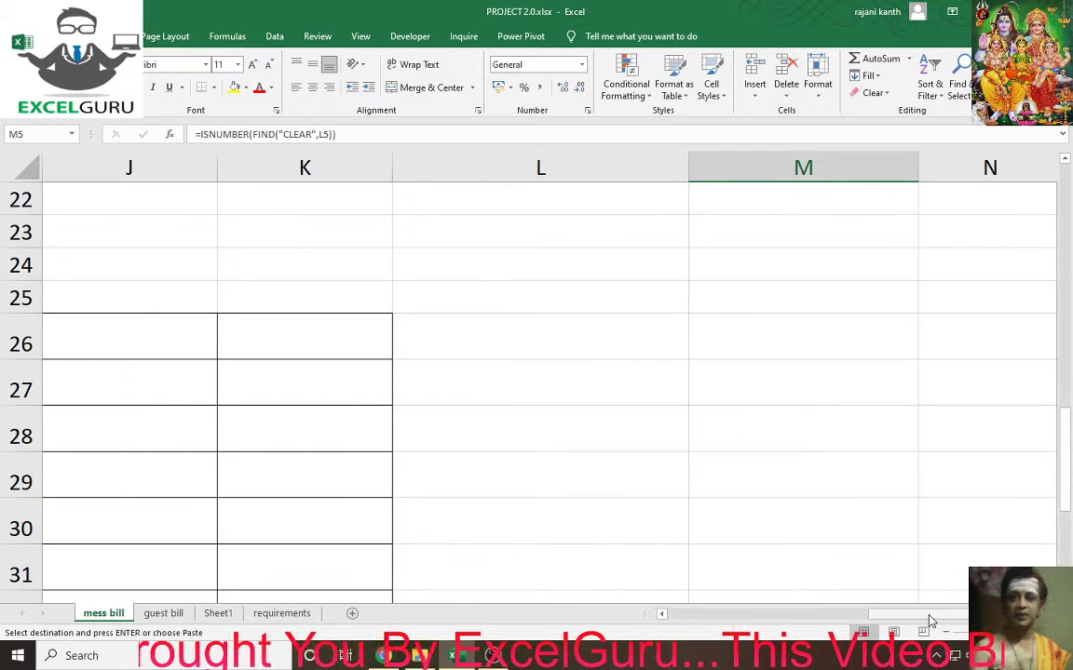
# Clear a stray entry in B26 and review M5's CLEAR-check formula unchanged.
pyautogui.click(661, 614)
pyautogui.click(226, 338)
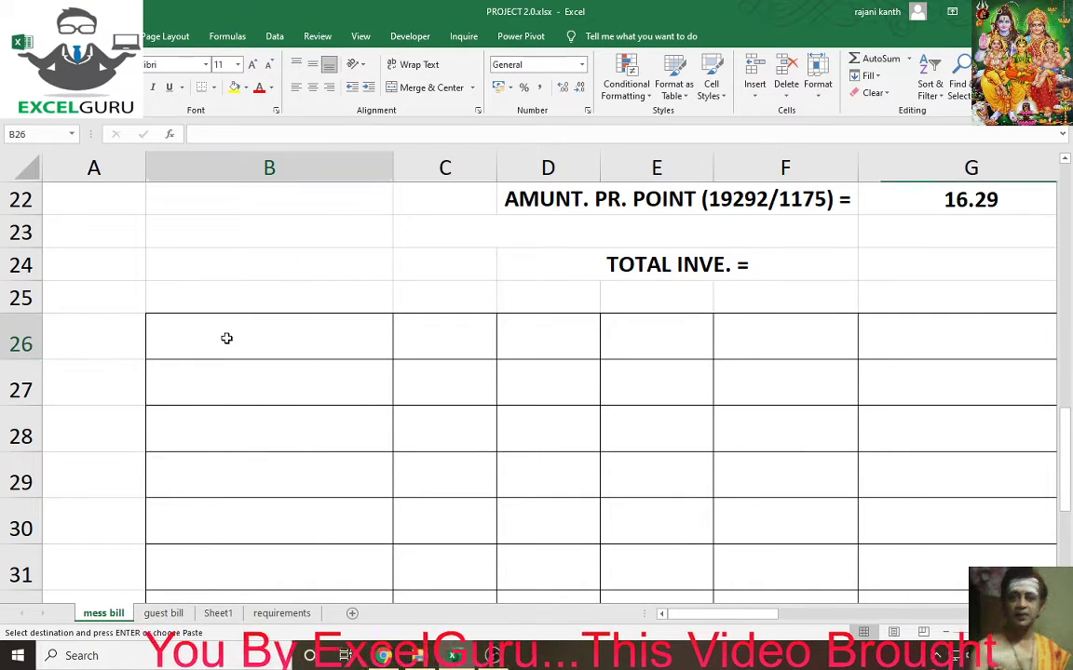
pyautogui.write('=')
pyautogui.press('BackSpace')
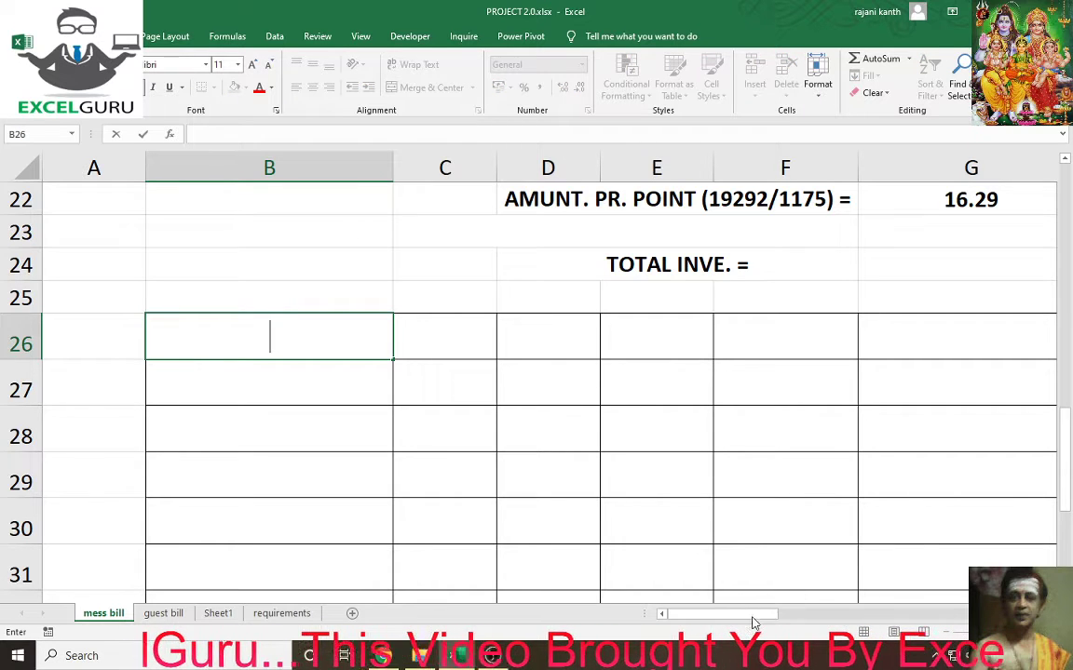
pyautogui.moveTo(754, 617); pyautogui.dragTo(852, 612)
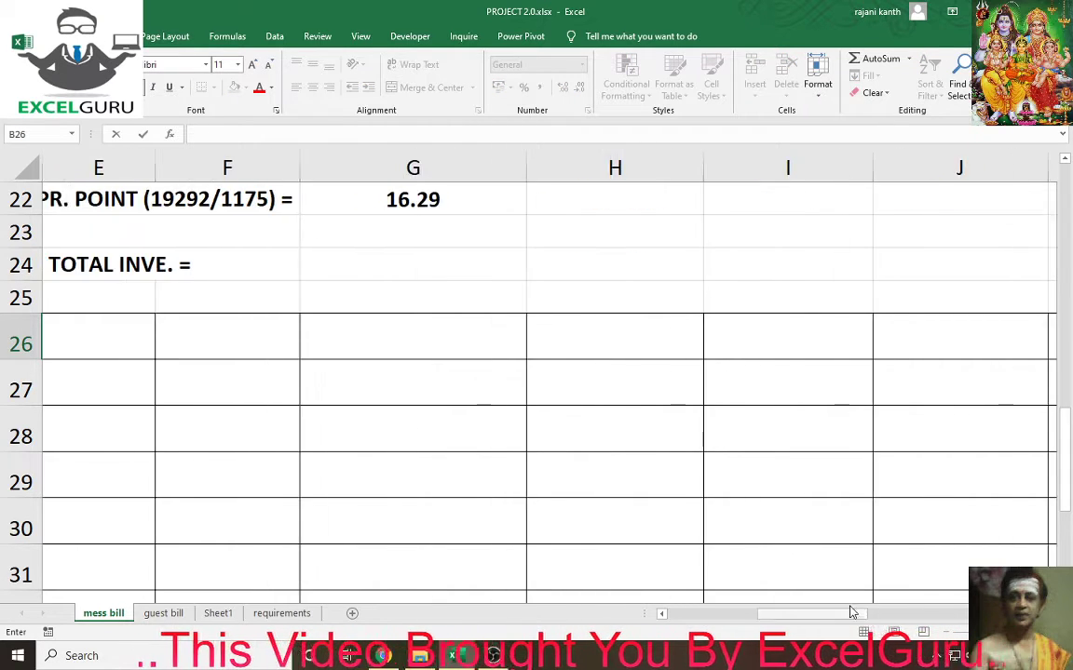
pyautogui.scroll(6, 797, 496)
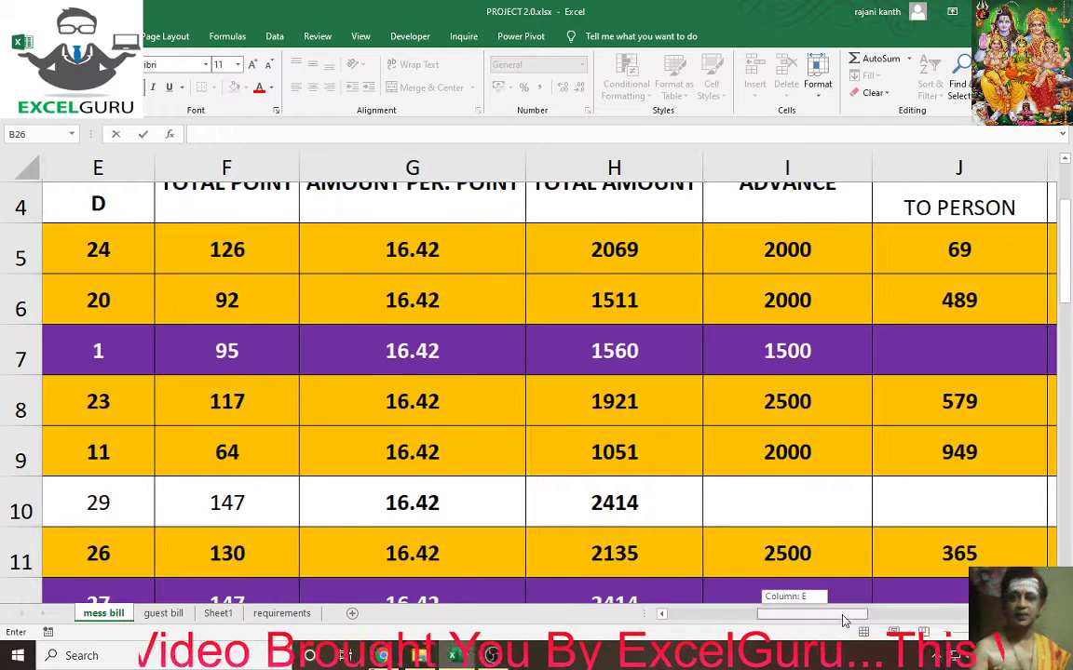
pyautogui.moveTo(843, 621); pyautogui.dragTo(931, 616)
pyautogui.click(985, 260)
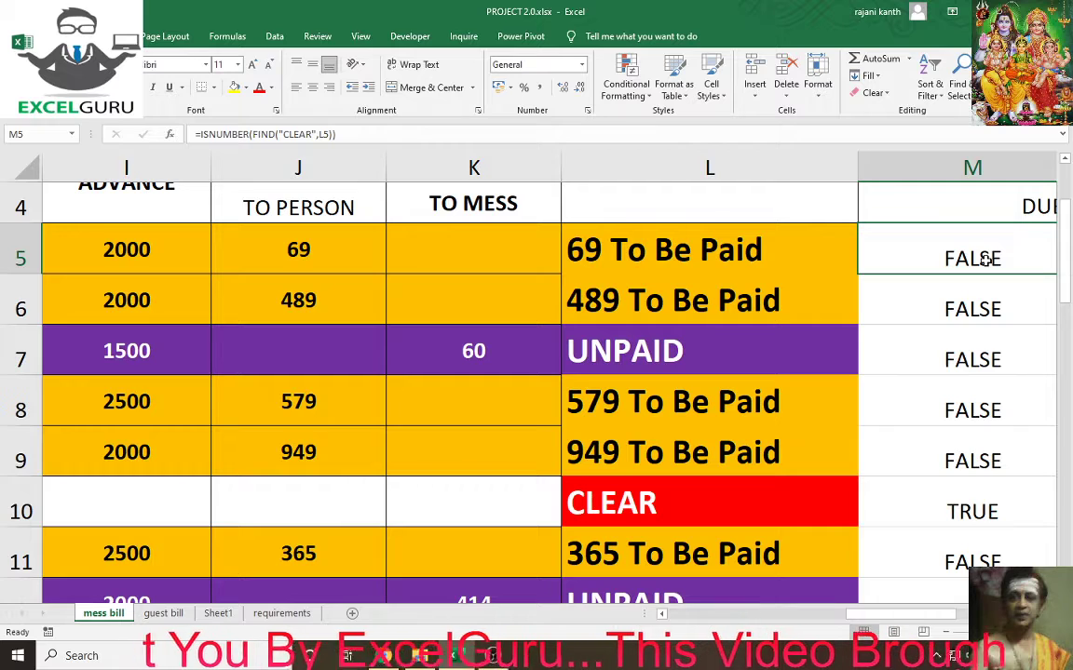
pyautogui.doubleClick(985, 260)
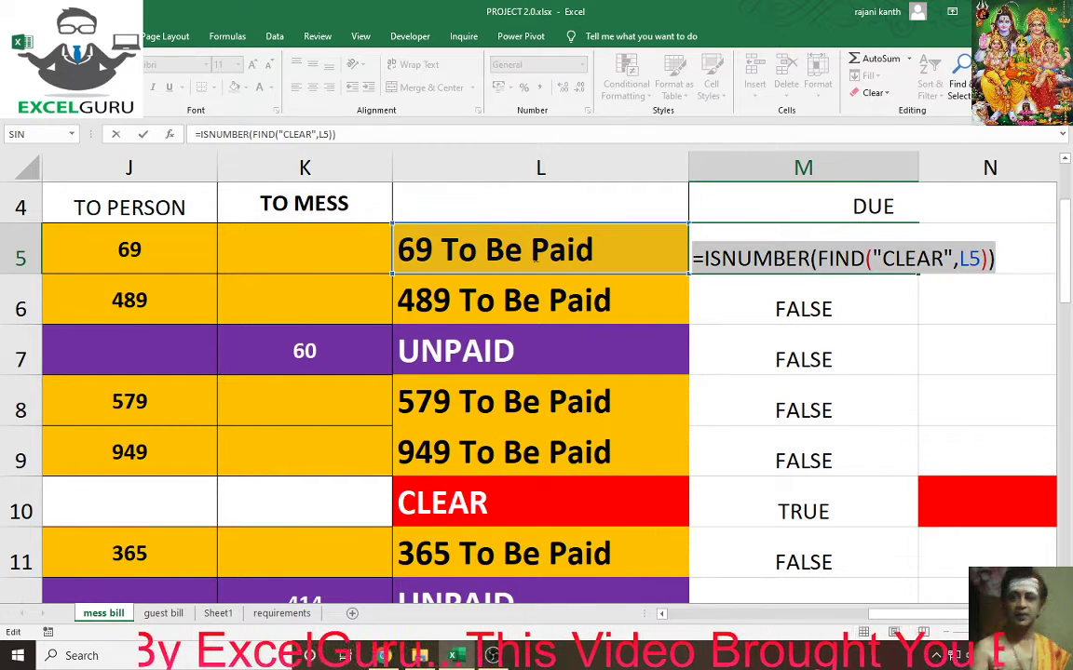
pyautogui.press('Escape')
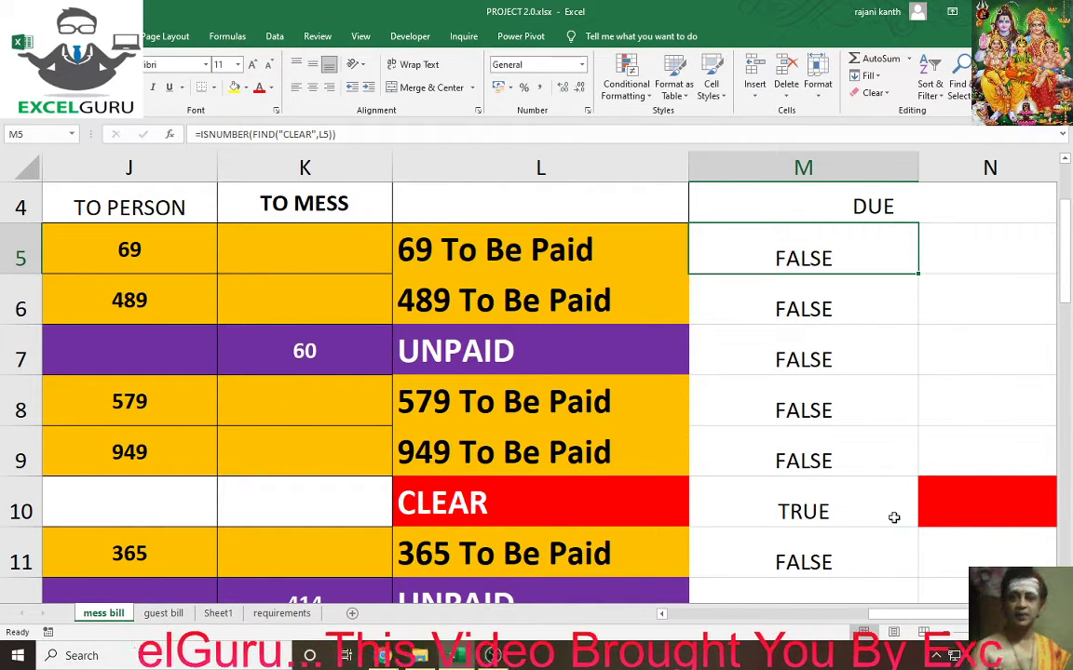
# Paste the CLEAR-check formula into B26 and confirm it.
pyautogui.moveTo(894, 614); pyautogui.dragTo(694, 614)
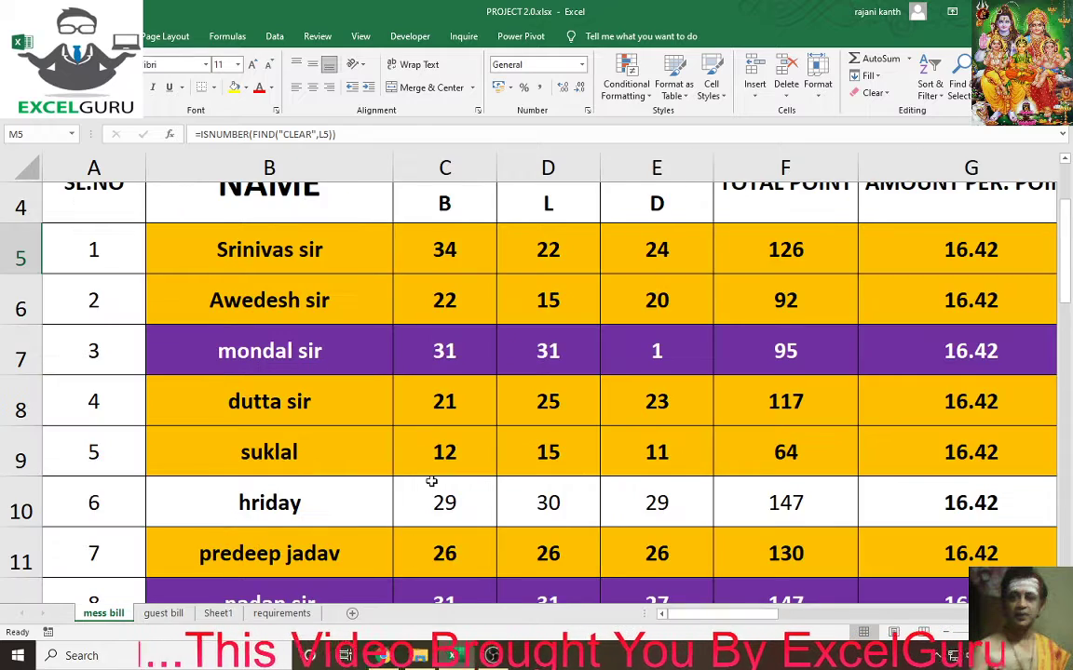
pyautogui.scroll(-3, 431, 480)
pyautogui.scroll(-2, 431, 481)
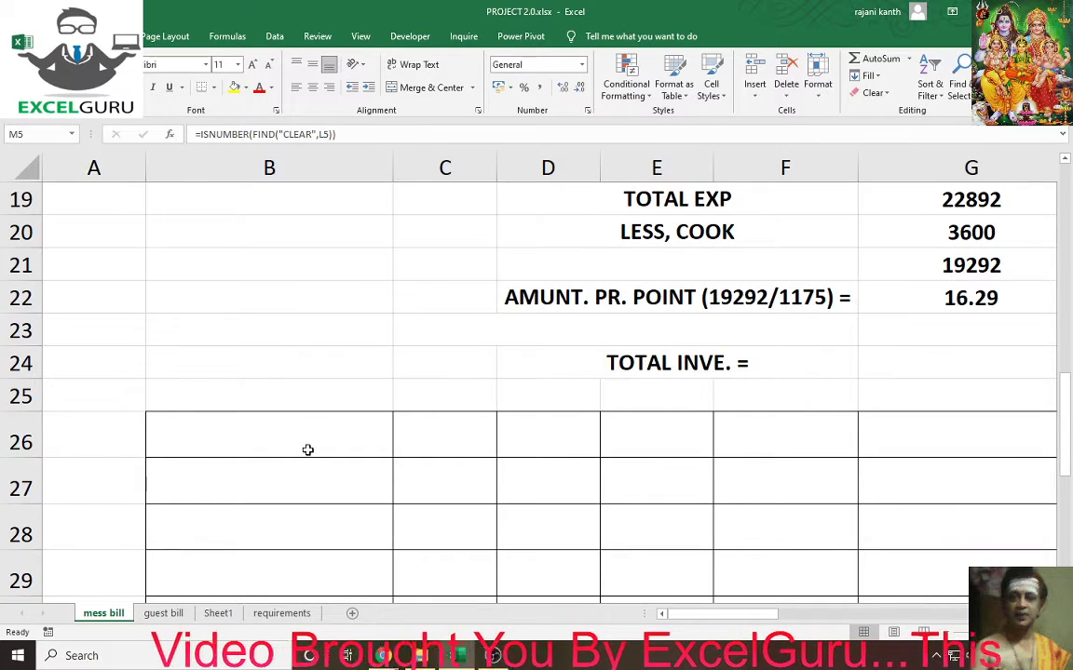
pyautogui.click(307, 449)
pyautogui.hotkey('ctrl', 'v')
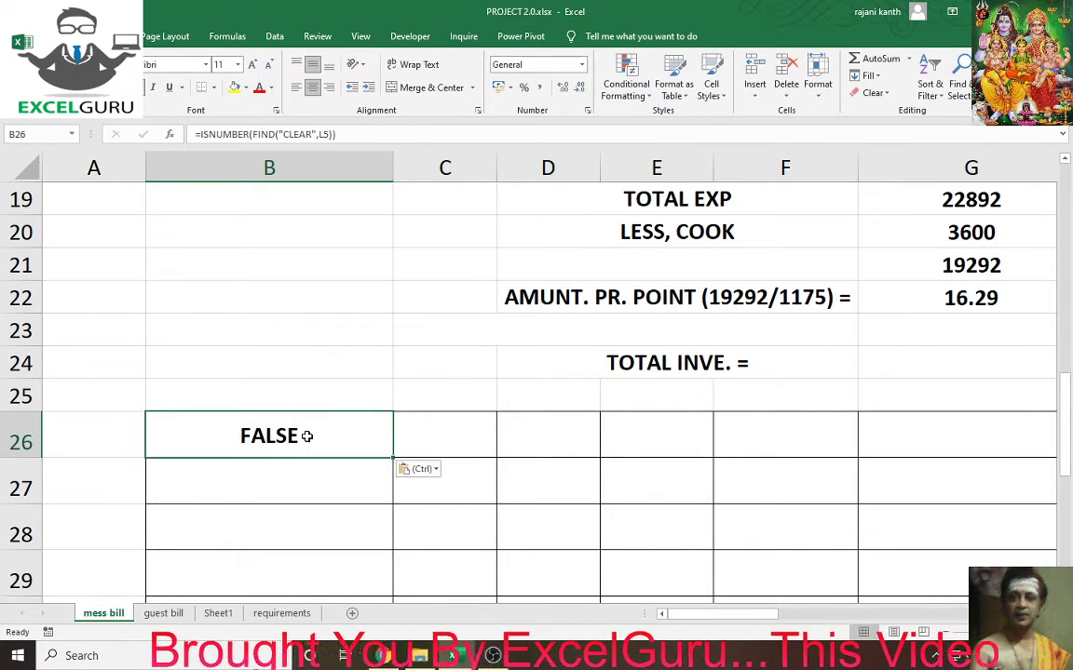
pyautogui.doubleClick(306, 436)
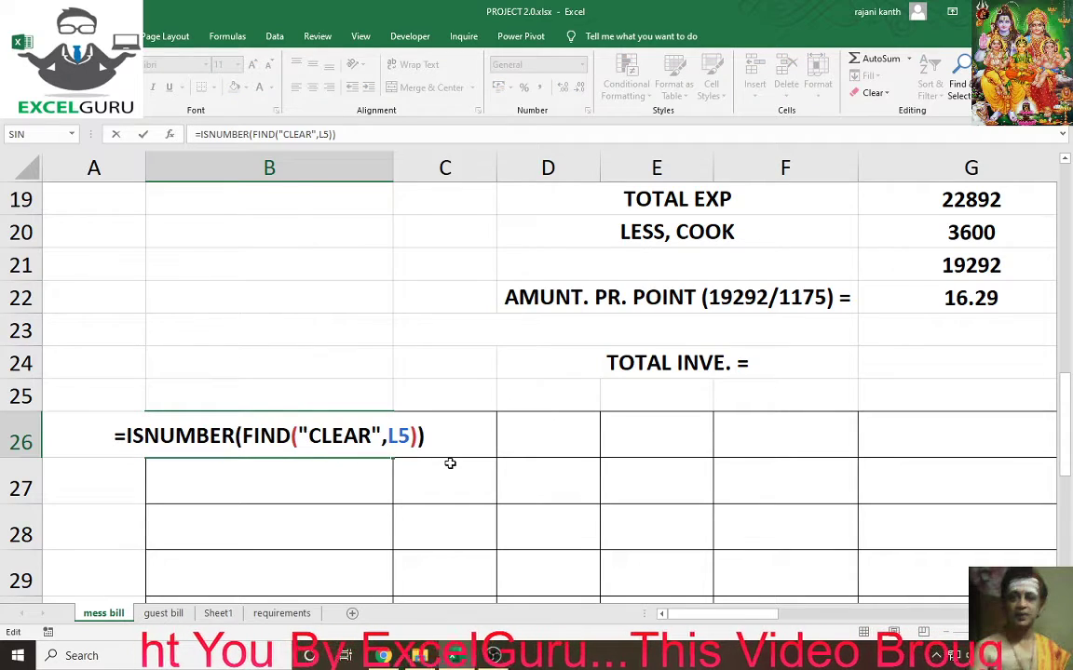
pyautogui.scroll(3, 450, 463)
pyautogui.scroll(1, 448, 463)
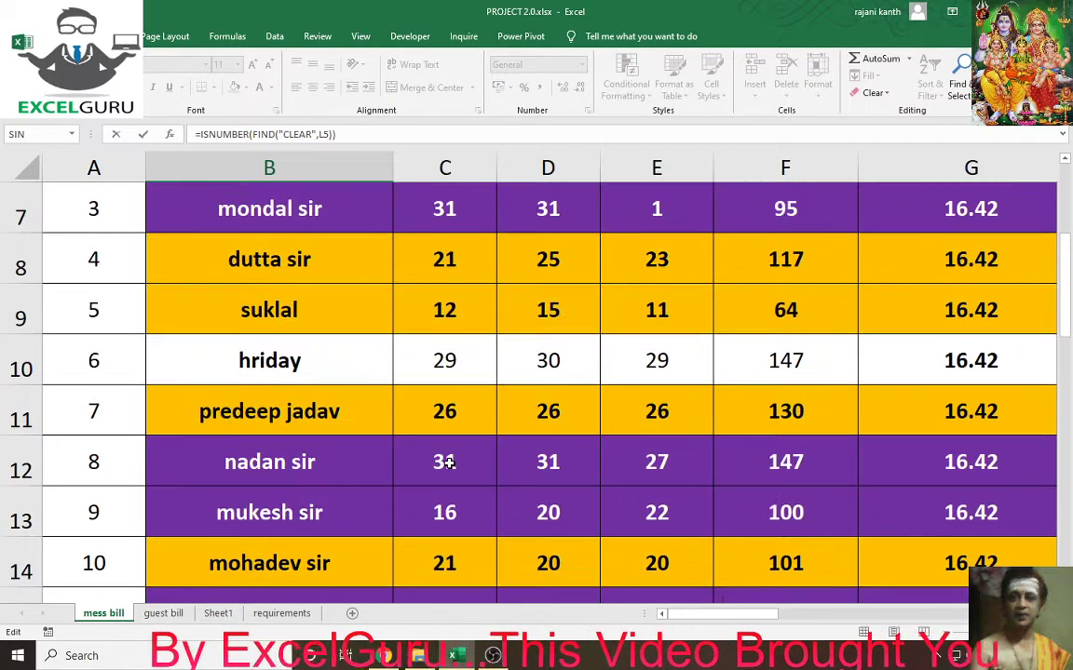
pyautogui.scroll(2, 447, 462)
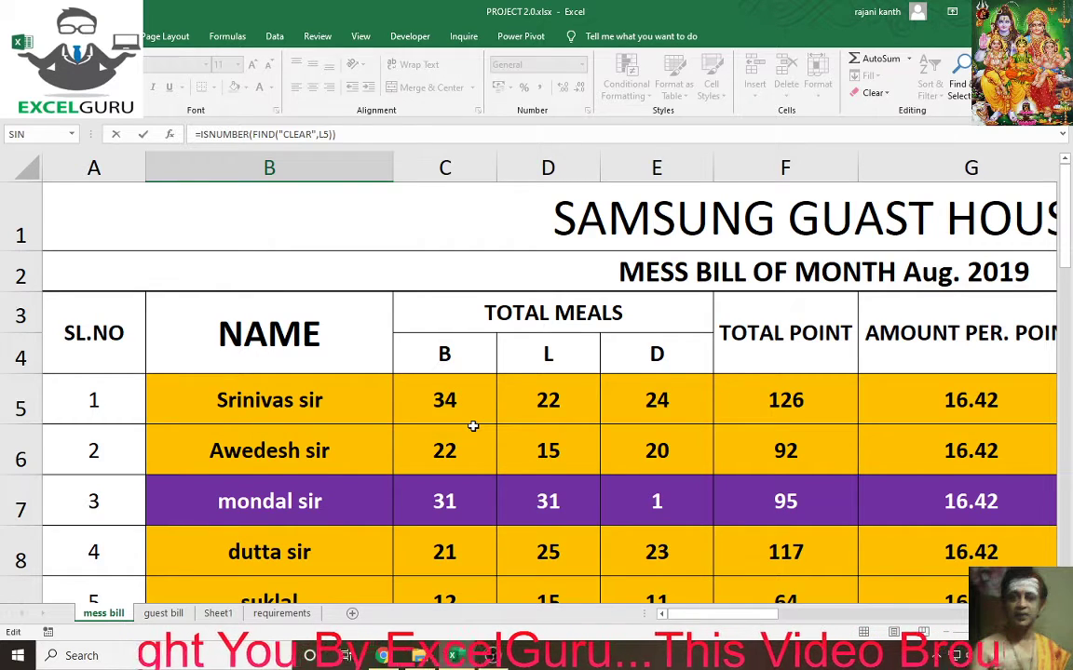
pyautogui.scroll(-3, 473, 425)
pyautogui.scroll(-2, 473, 425)
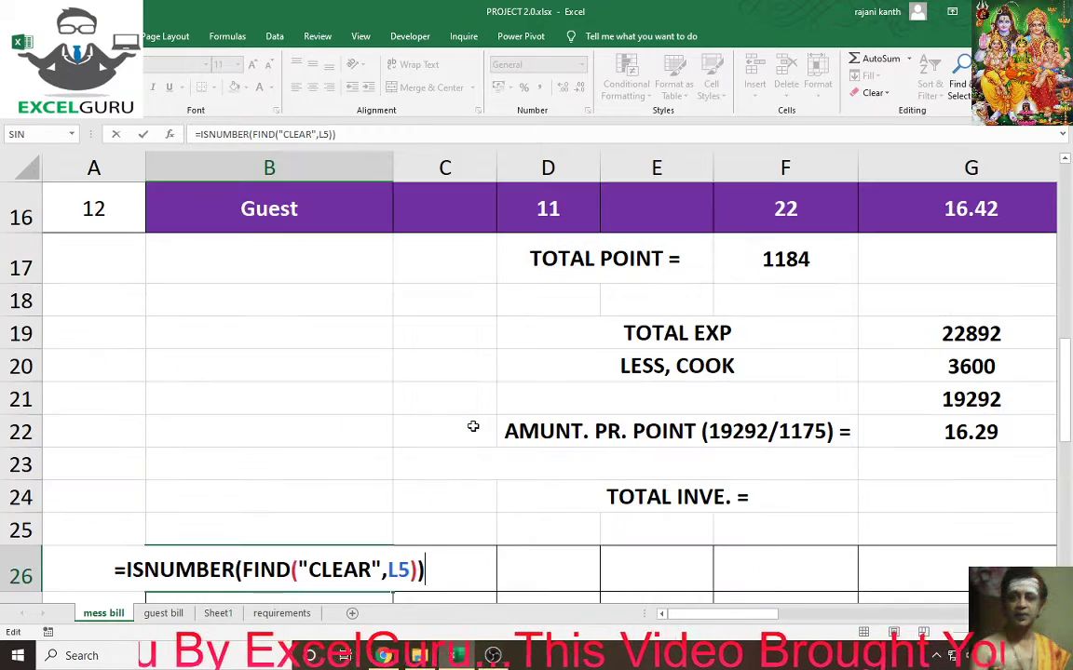
pyautogui.scroll(-1, 473, 426)
pyautogui.hotkey('ctrl', 'Return')
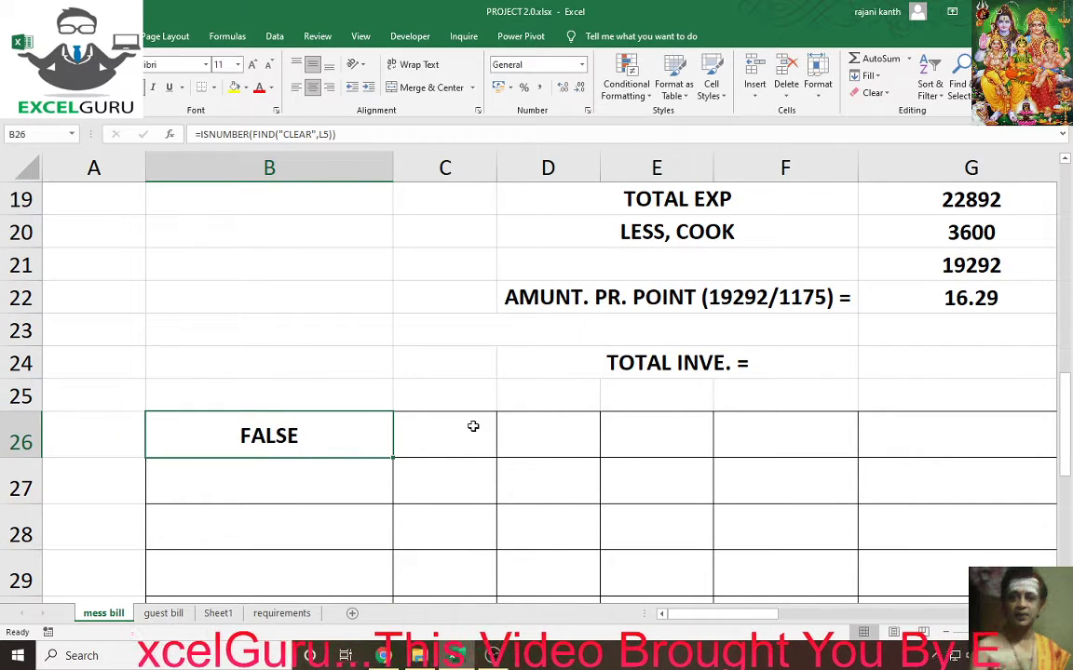
# Lock the column in B26's reference so it reads $L5.
pyautogui.doubleClick(359, 444)
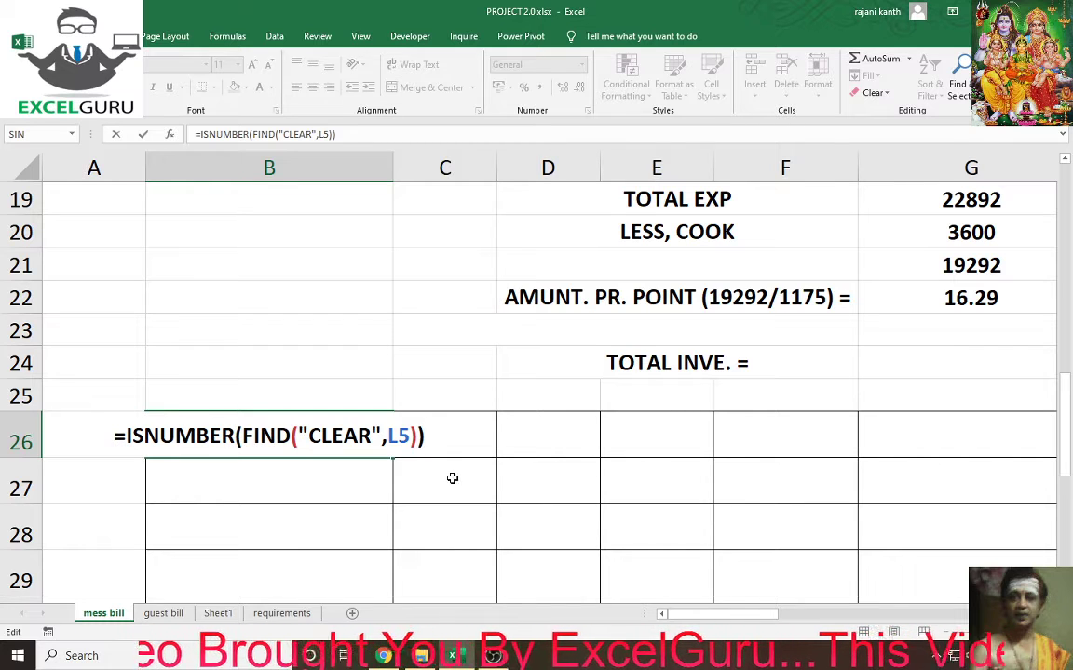
pyautogui.click(392, 436)
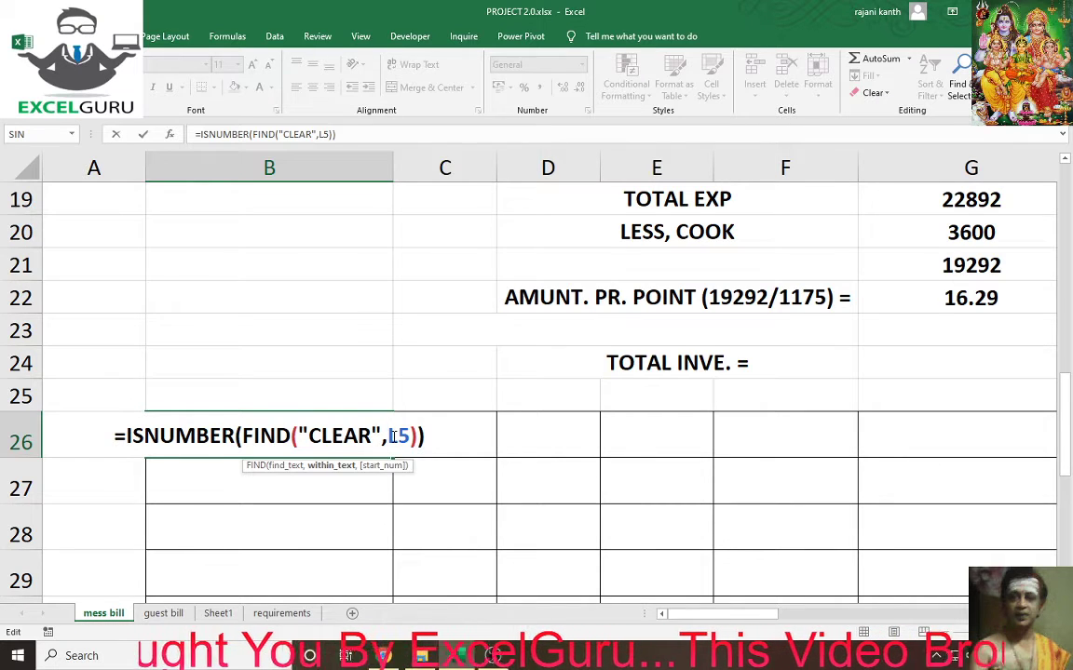
pyautogui.press('F4')
pyautogui.press('F4')
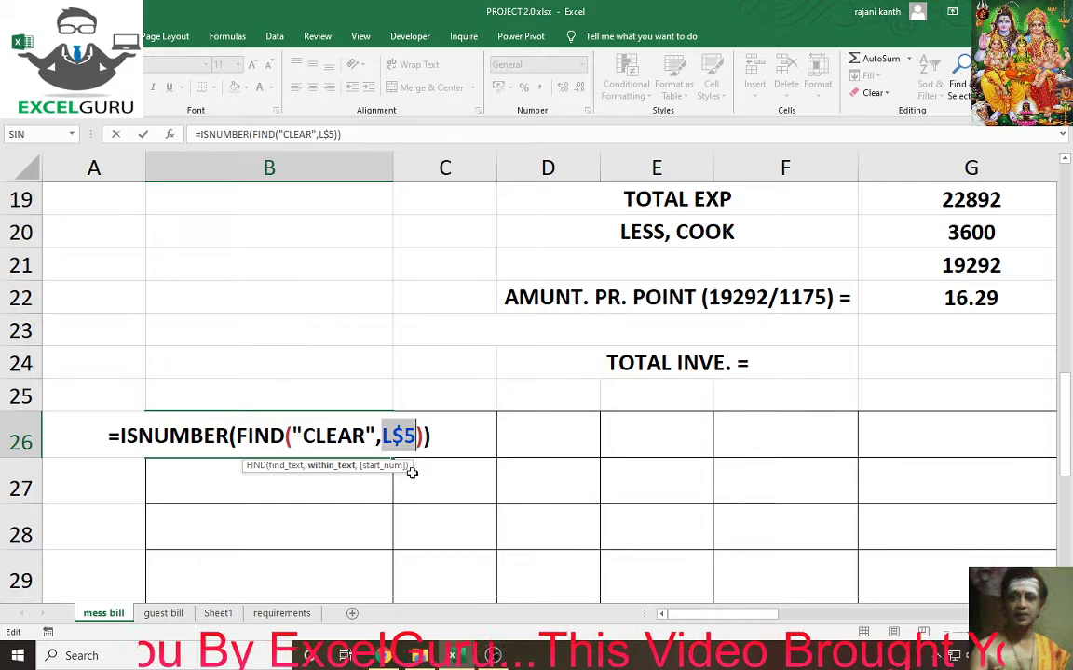
pyautogui.press('F4')
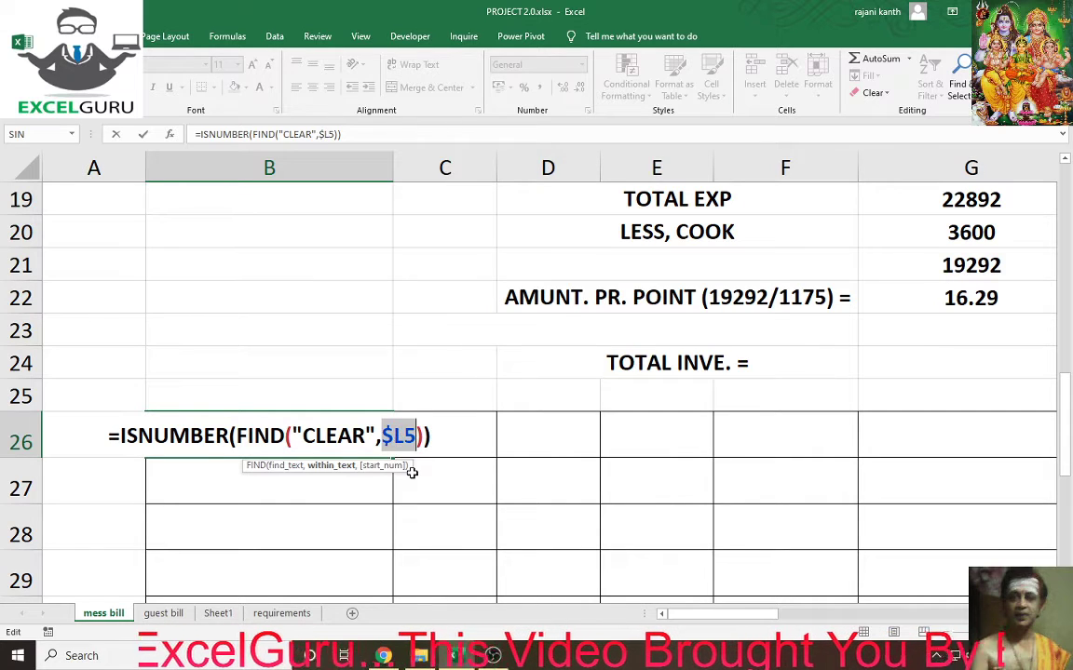
pyautogui.hotkey('ctrl', 'Return')
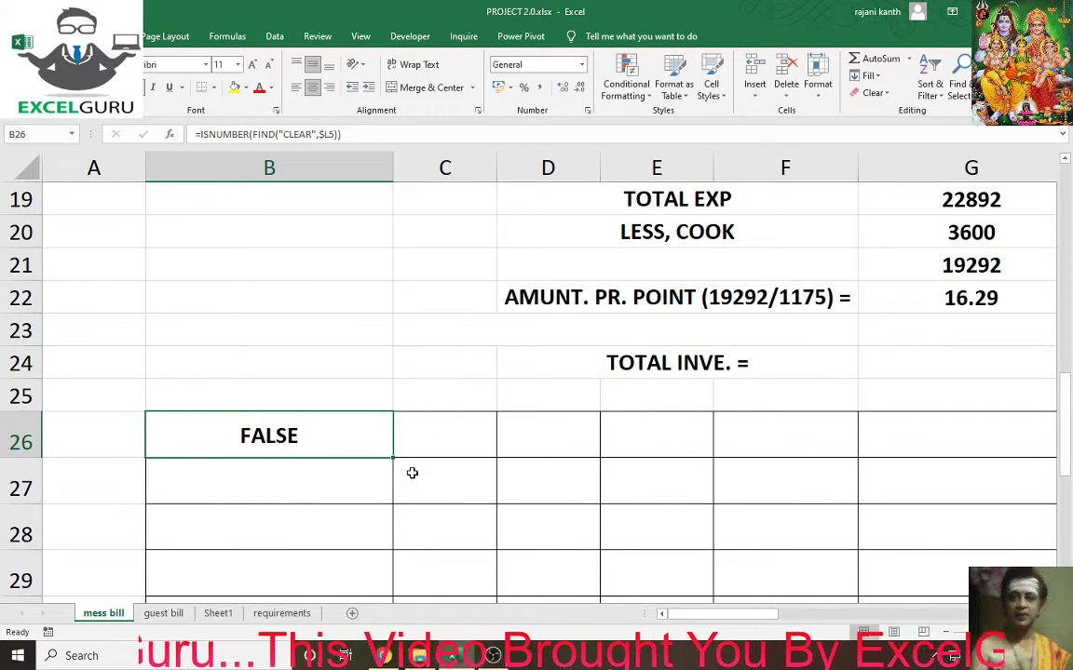
# Fill B26's formula across to column K and down to row 37, giving TRUE only in row 31.
pyautogui.moveTo(394, 456)
pyautogui.mouseDown()
pyautogui.moveTo(977, 470)
pyautogui.moveTo(276, 478)
pyautogui.mouseUp()
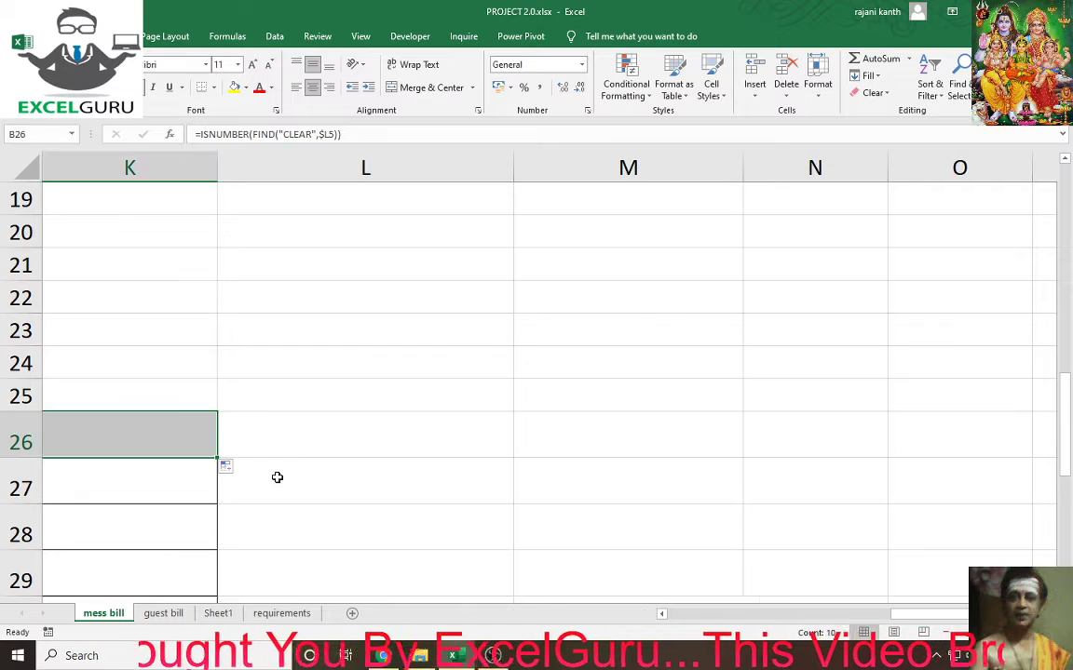
pyautogui.moveTo(218, 460); pyautogui.dragTo(218, 577)
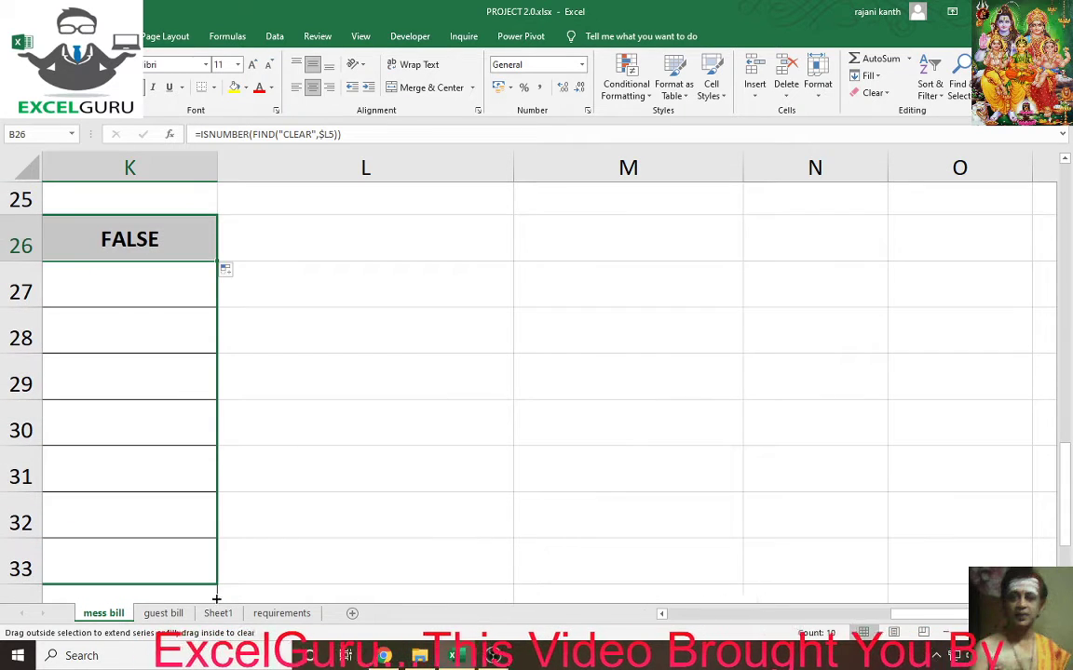
pyautogui.moveTo(216, 599)
pyautogui.mouseDown()
pyautogui.moveTo(212, 507)
pyautogui.moveTo(214, 545)
pyautogui.mouseUp()
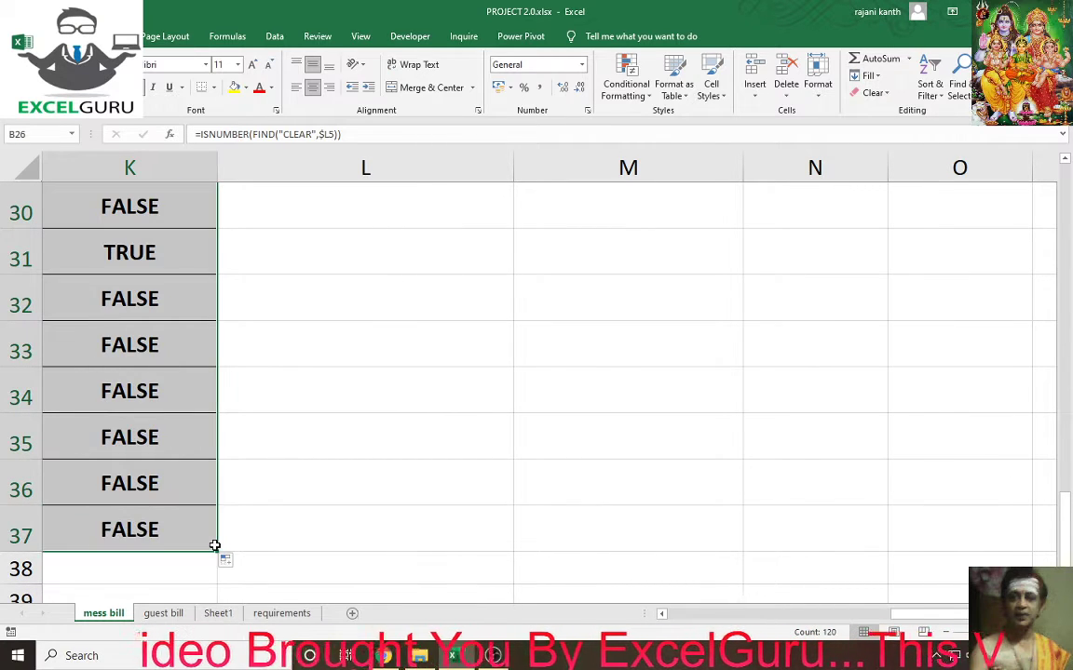
pyautogui.moveTo(899, 614); pyautogui.dragTo(688, 617)
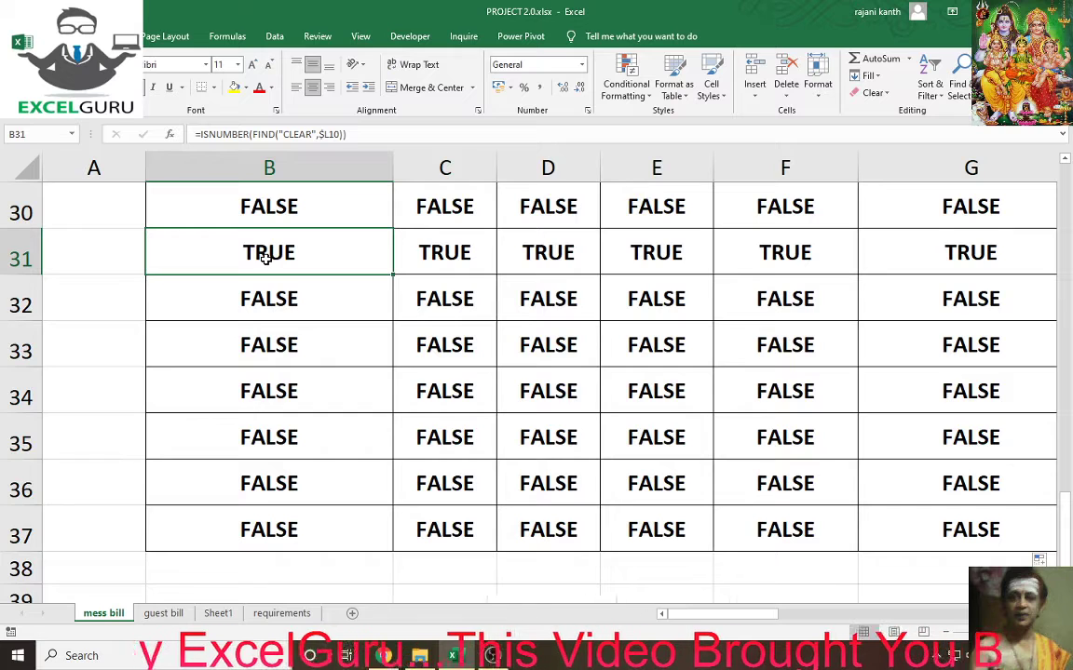
pyautogui.scroll(2, 582, 281)
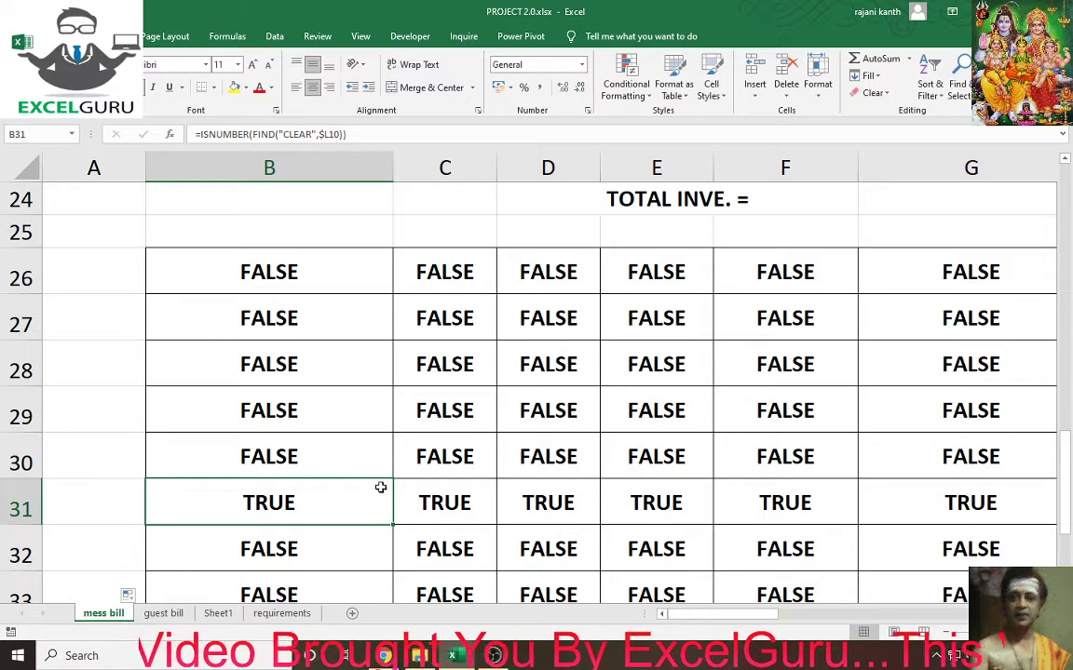
pyautogui.moveTo(735, 616); pyautogui.dragTo(895, 613)
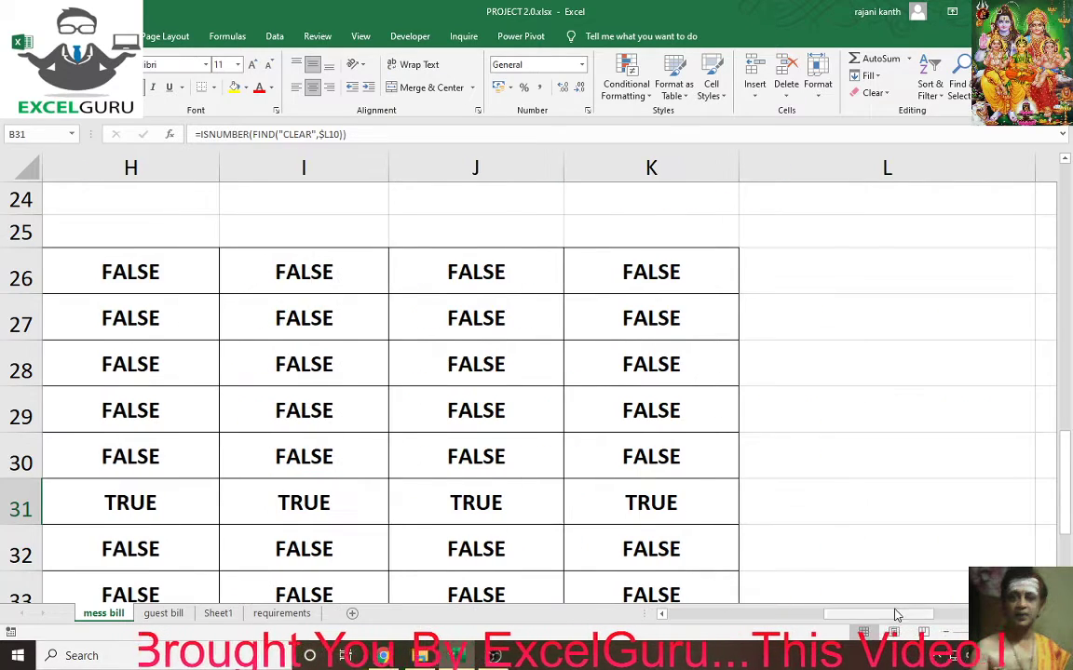
pyautogui.scroll(1, 711, 472)
pyautogui.scroll(7, 711, 472)
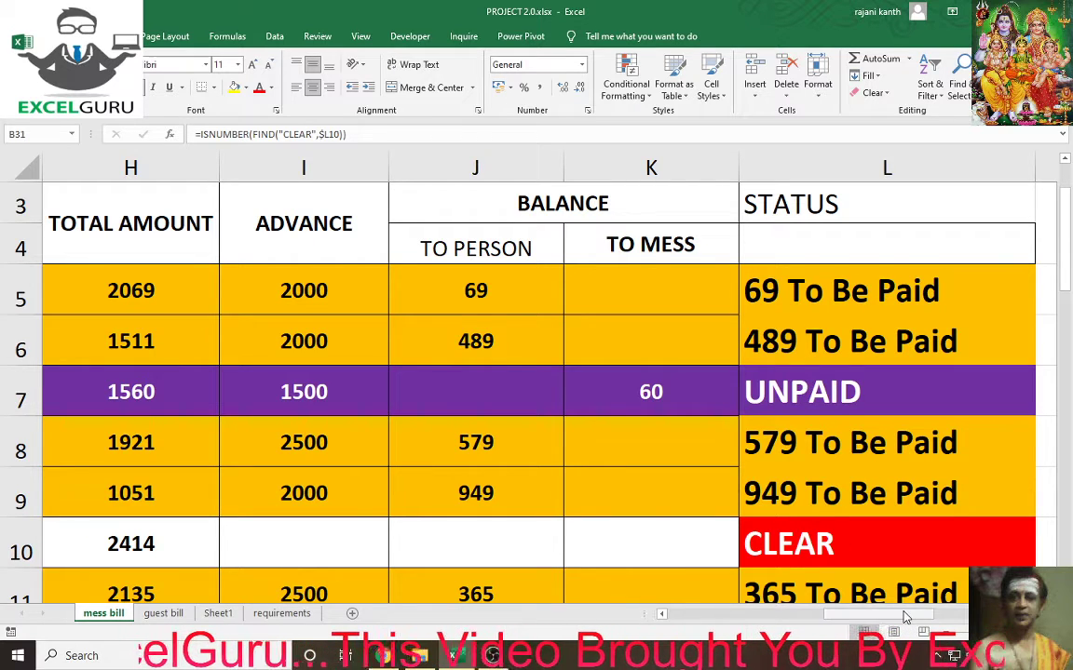
pyautogui.hscroll(-1, 694, 553)
pyautogui.hscroll(-5, 694, 553)
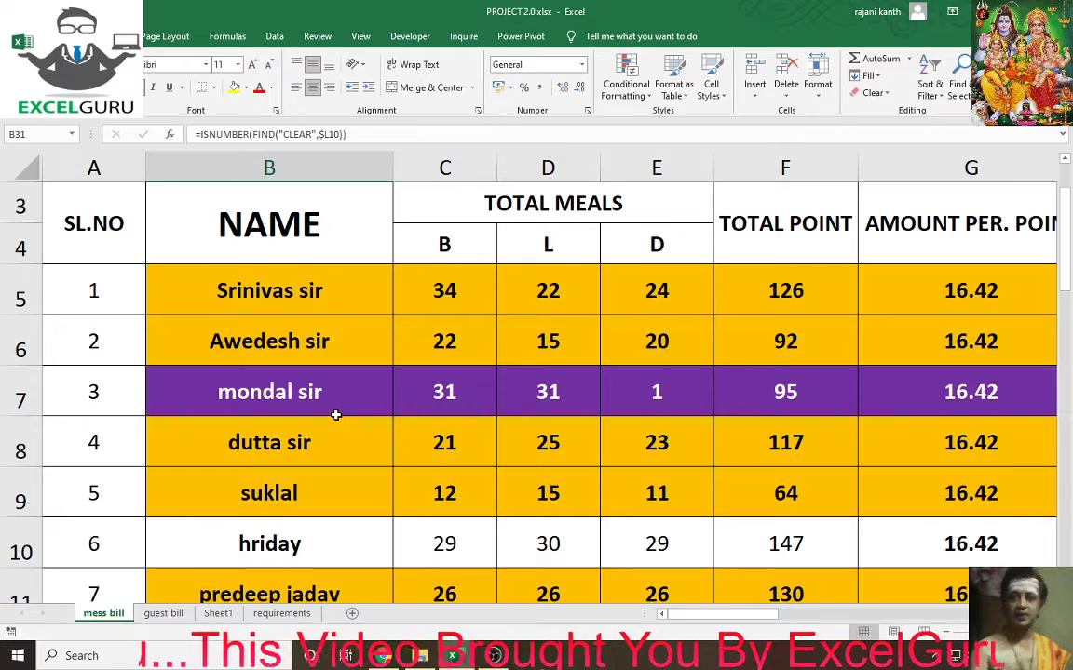
pyautogui.scroll(-1, 337, 417)
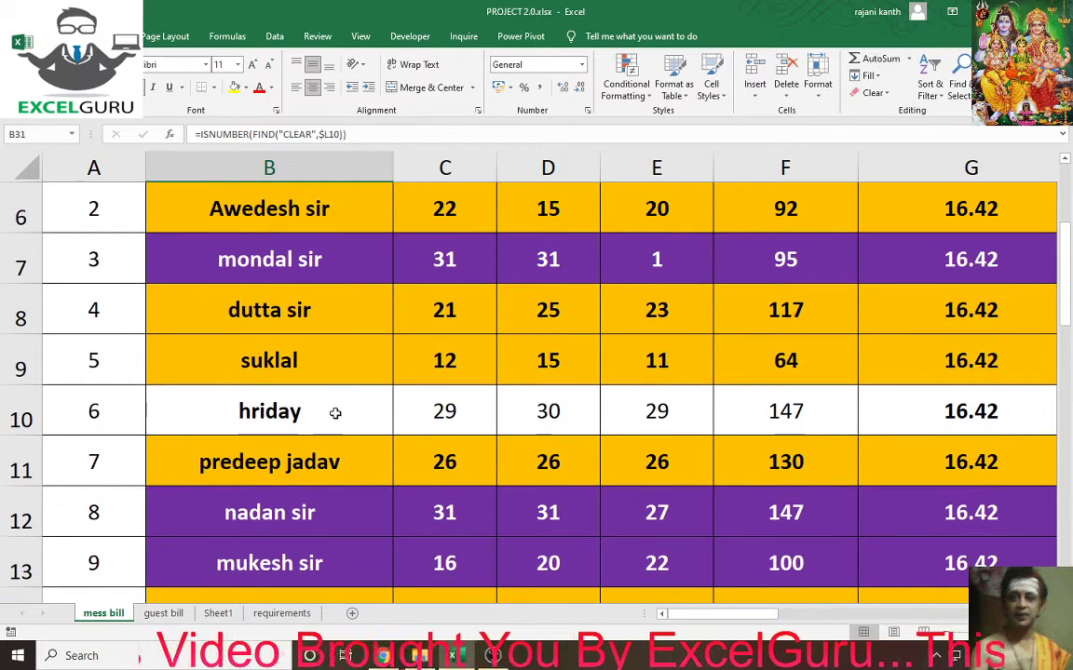
pyautogui.scroll(2, 335, 413)
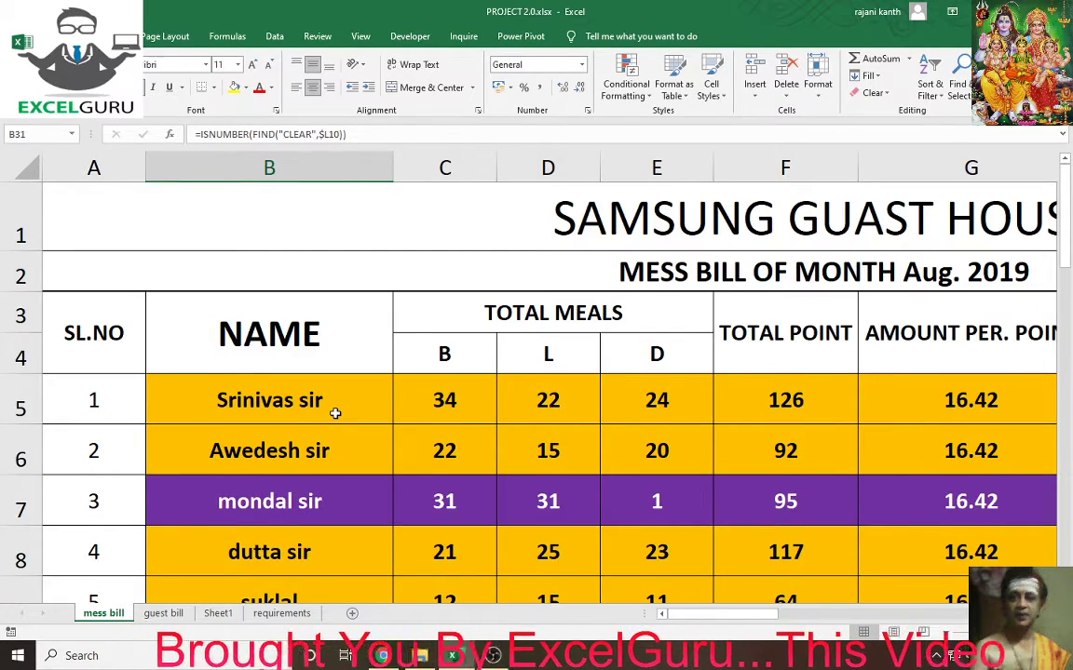
pyautogui.scroll(-4, 335, 412)
pyautogui.scroll(-1, 336, 412)
pyautogui.scroll(-2, 335, 412)
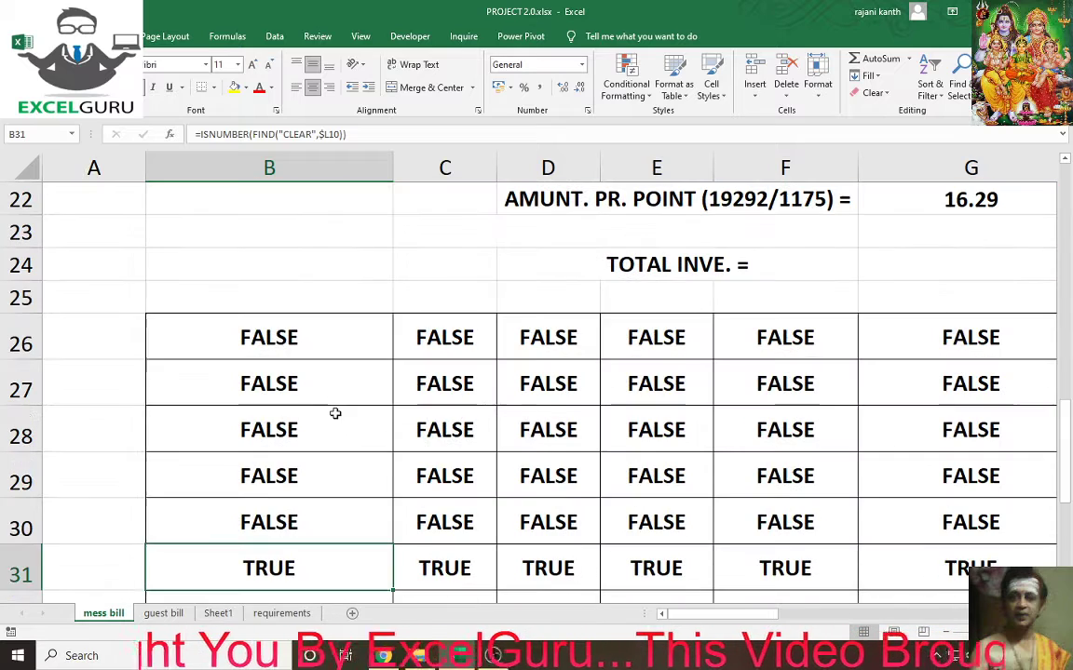
pyautogui.click(348, 337)
pyautogui.doubleClick(315, 337)
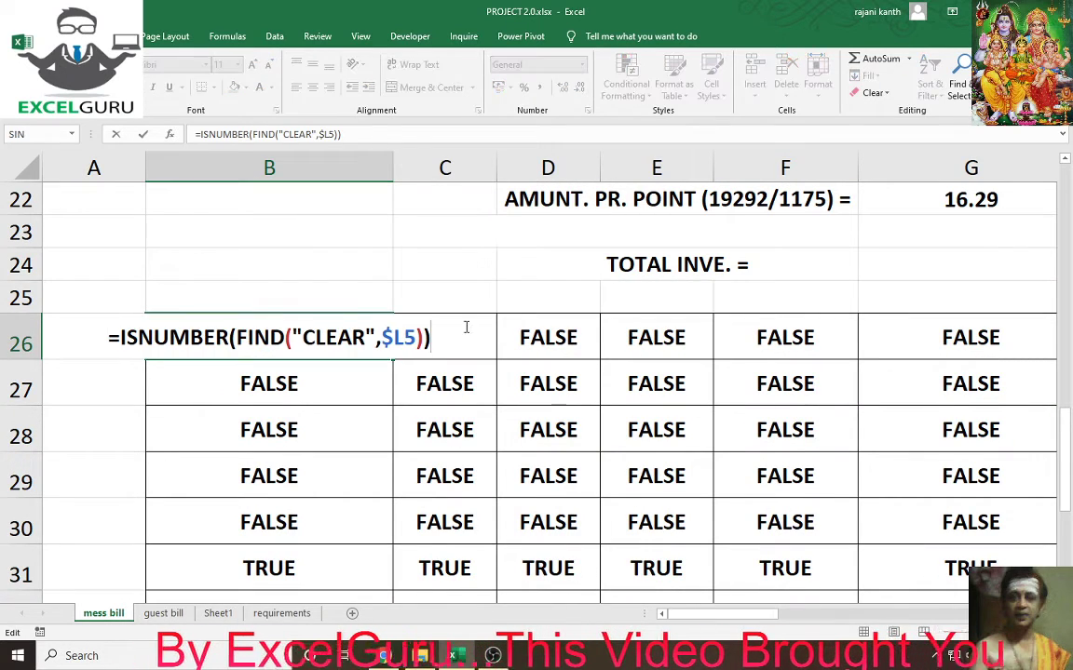
pyautogui.hotkey('shift', 'End')
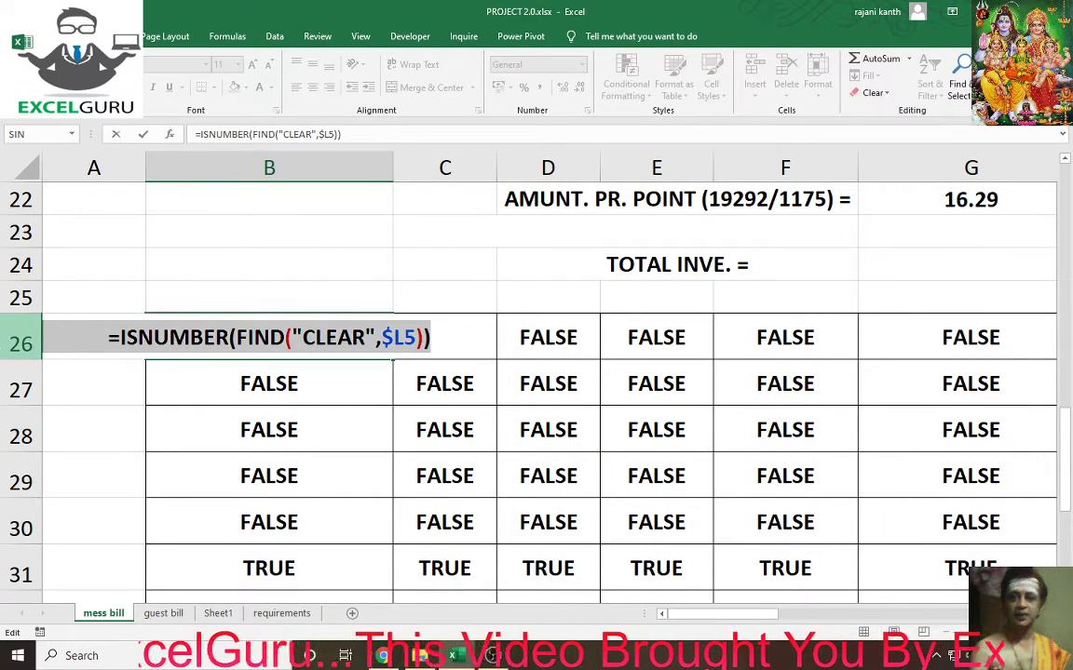
pyautogui.press('Escape')
pyautogui.scroll(5, 357, 425)
pyautogui.scroll(2, 357, 426)
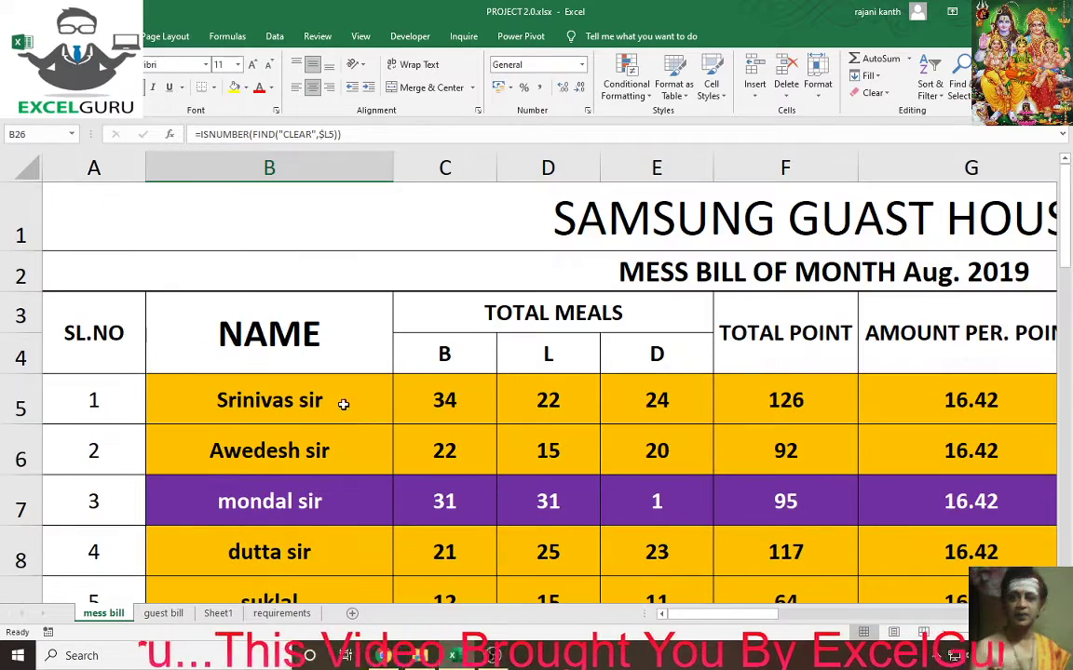
# Select the bill rows B5:L16 and open Conditional Formatting Manage Rules with Alt, H, L, R.
pyautogui.moveTo(306, 400)
pyautogui.mouseDown()
pyautogui.moveTo(1020, 411)
pyautogui.moveTo(1069, 506)
pyautogui.mouseUp()
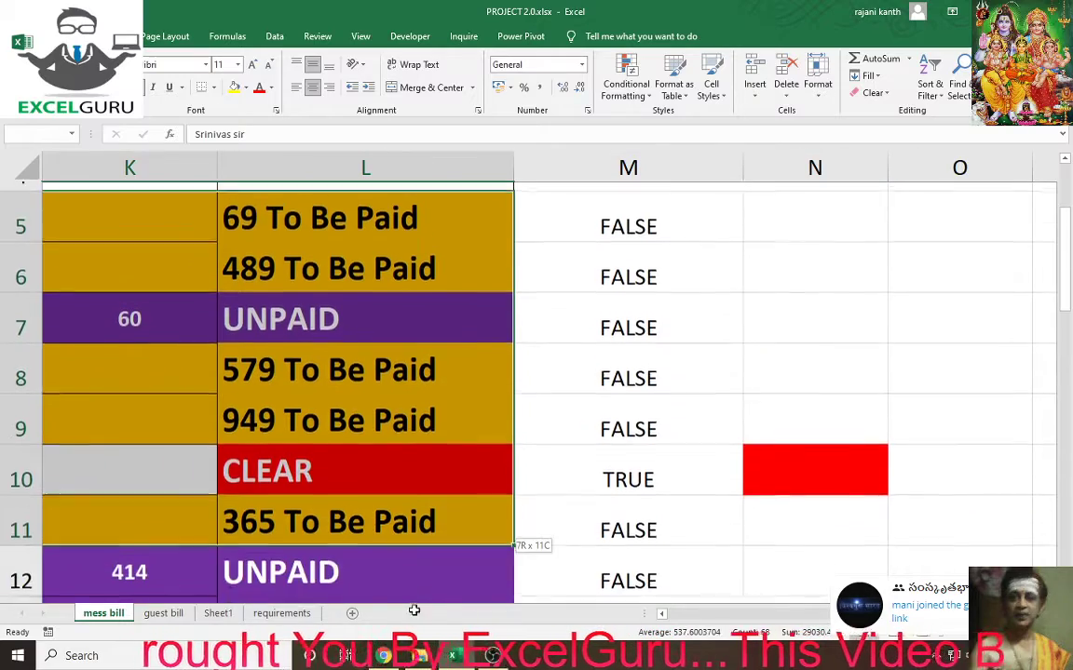
pyautogui.moveTo(1068, 506)
pyautogui.mouseDown()
pyautogui.moveTo(414, 642)
pyautogui.moveTo(423, 476)
pyautogui.mouseUp()
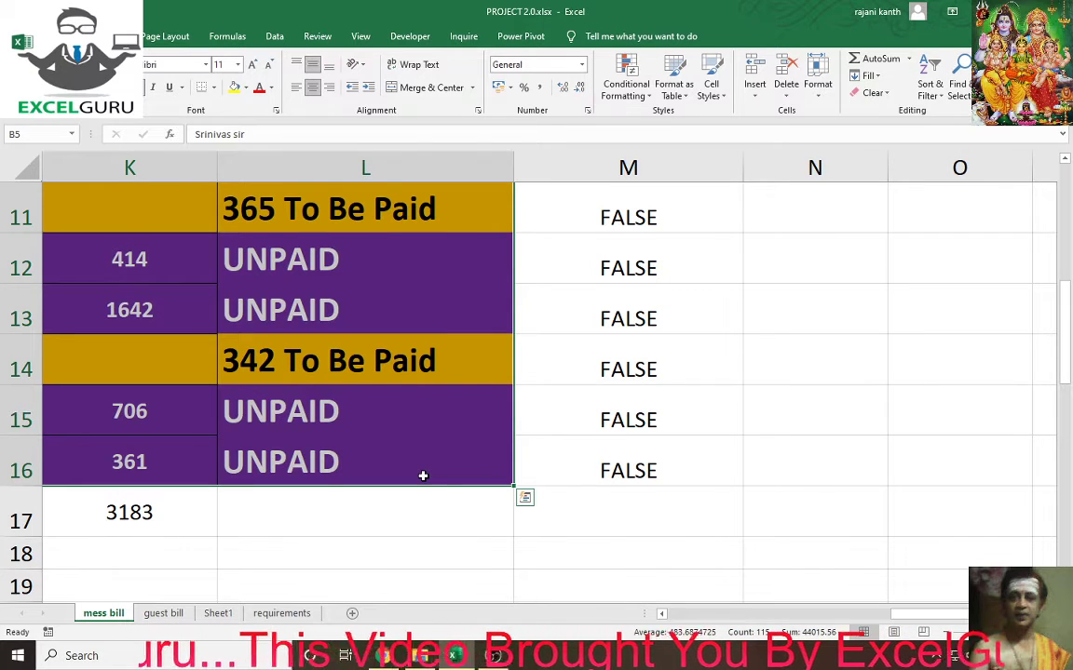
pyautogui.press('alt')
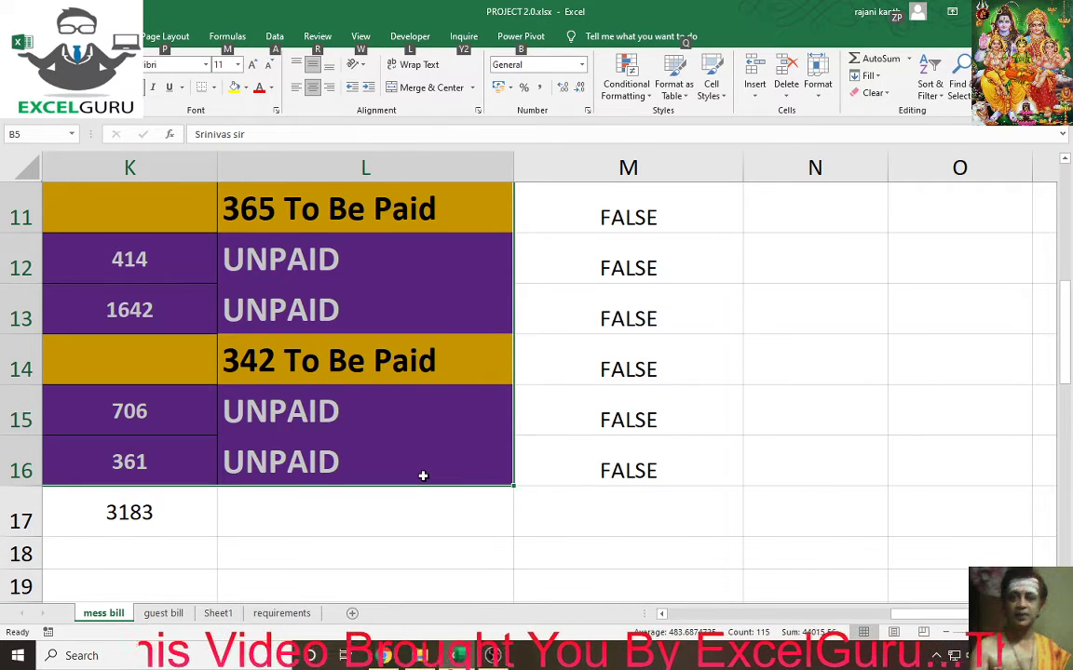
pyautogui.press('Escape')
pyautogui.hotkey('alt', 'h')
pyautogui.press('l')
pyautogui.press('r')
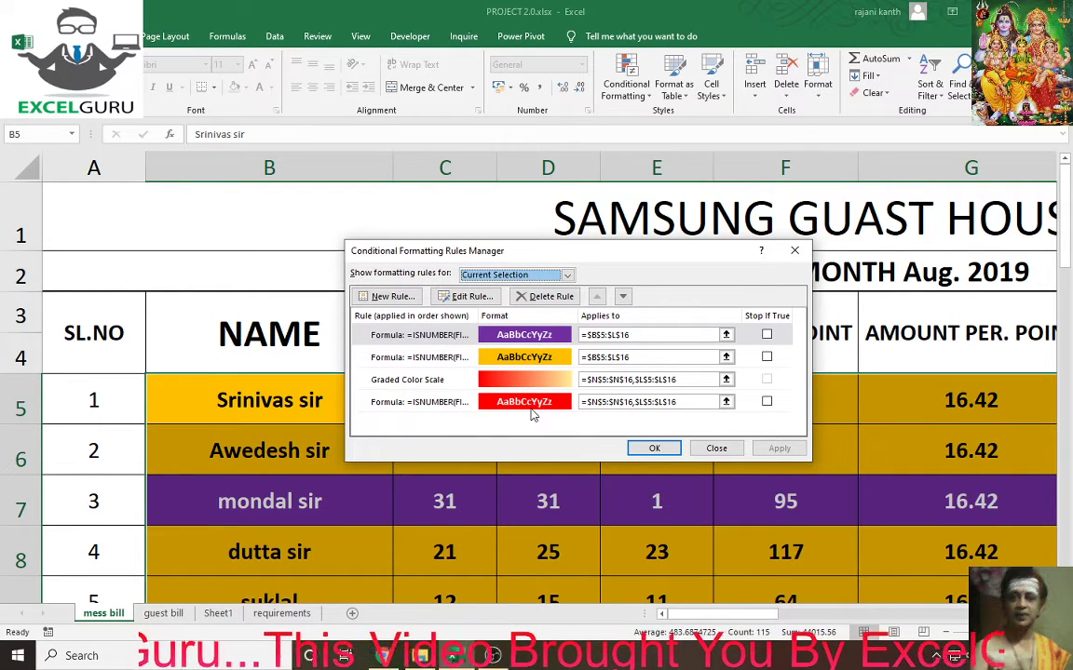
# Delete the red CLEAR formula rule and the Graded Color Scale, then start a New Rule.
pyautogui.click(766, 402)
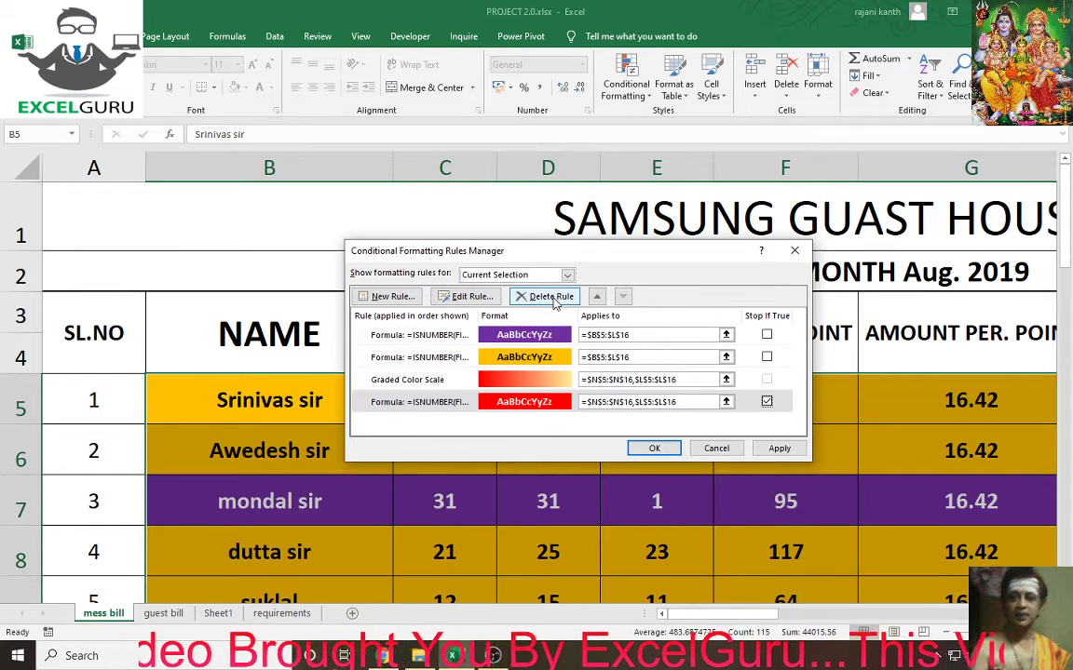
pyautogui.click(769, 381)
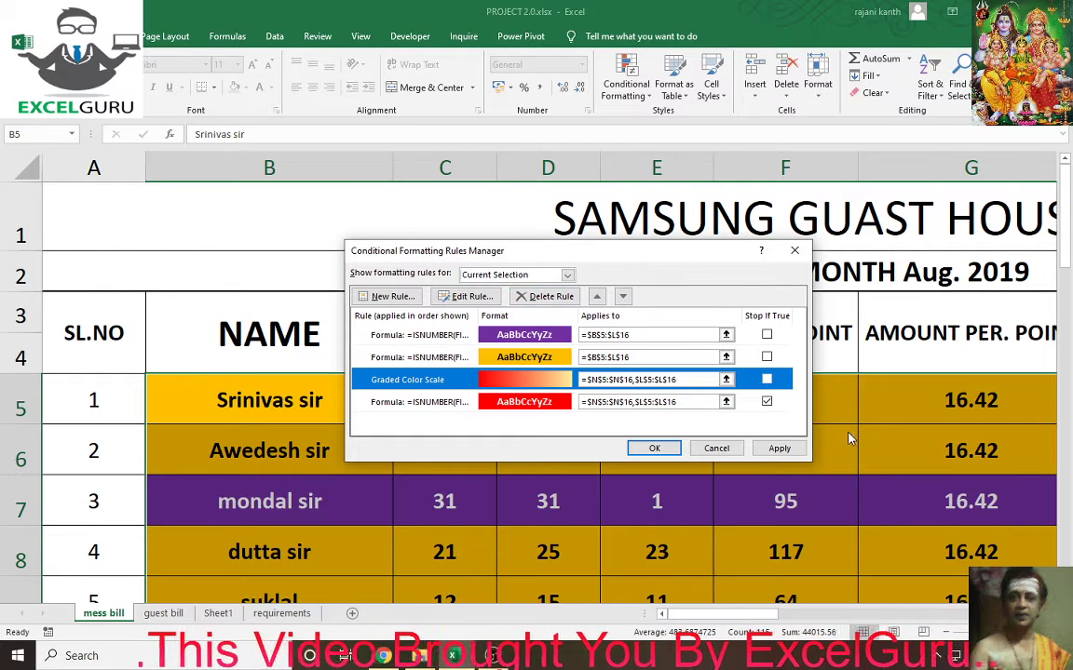
pyautogui.click(766, 403)
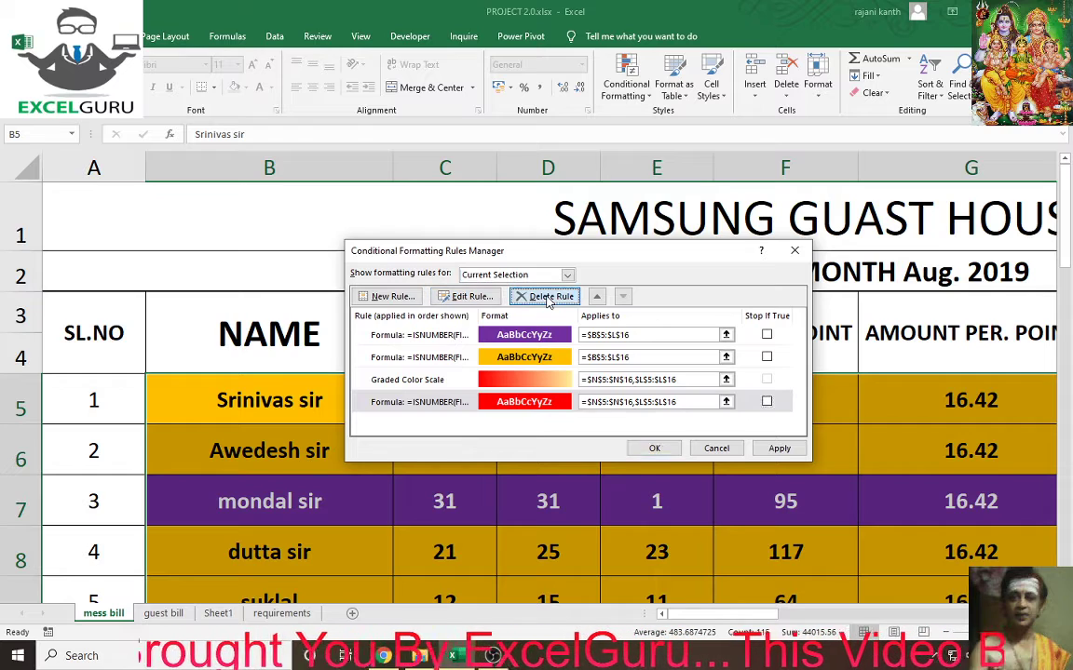
pyautogui.click(548, 296)
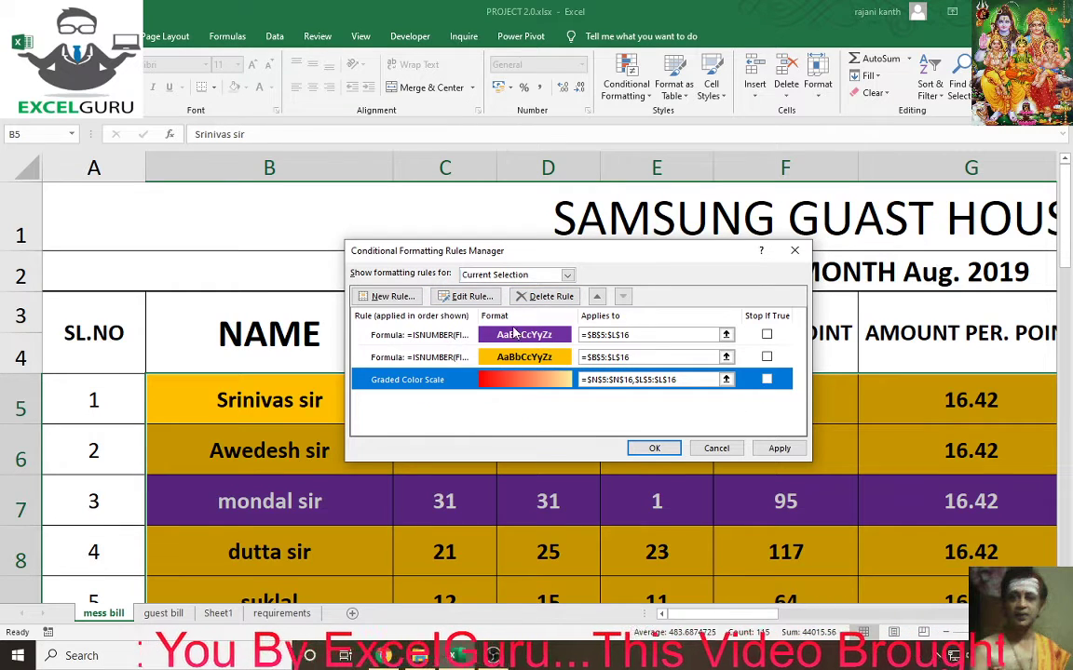
pyautogui.click(548, 296)
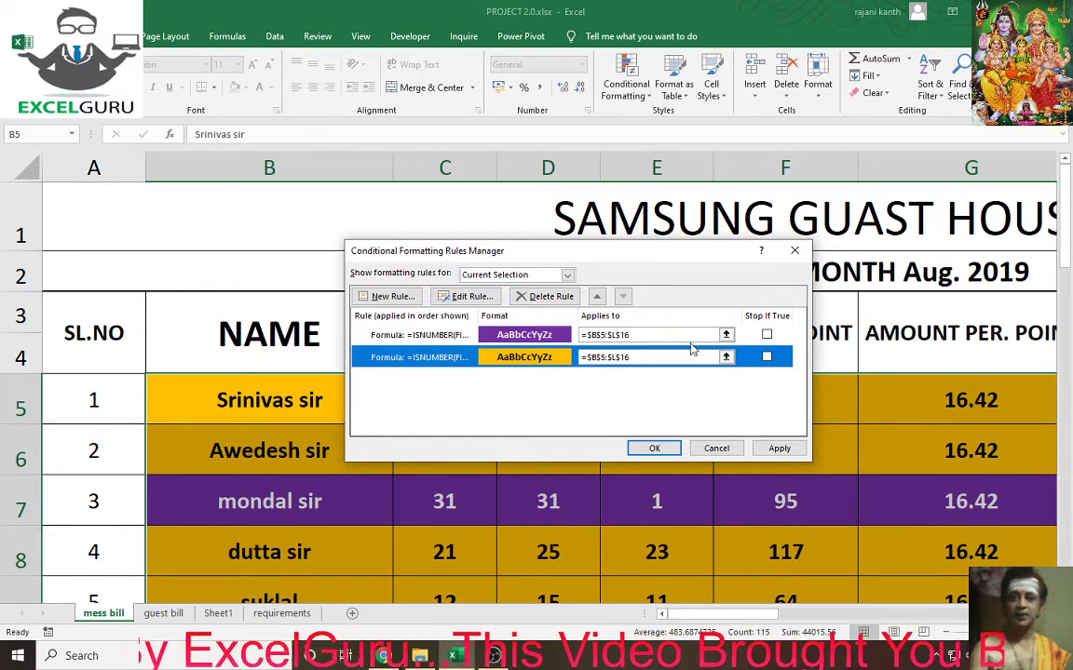
pyautogui.click(383, 297)
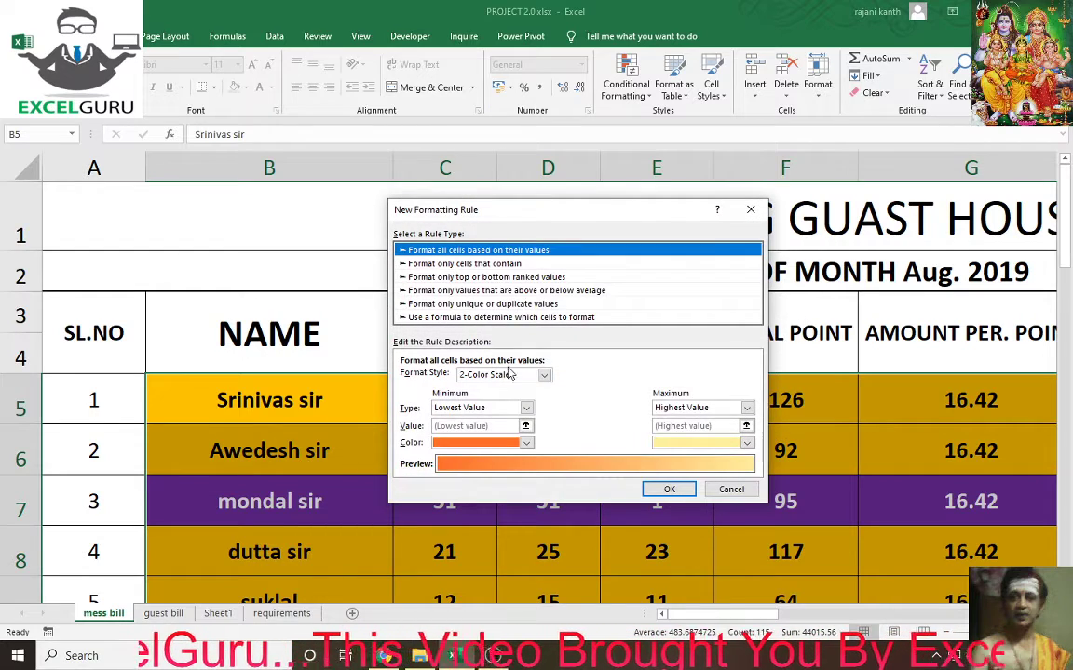
# Choose a formula-based rule and paste the copied CLEAR-check formula.
pyautogui.click(493, 316)
pyautogui.click(479, 377)
pyautogui.write('=ISNUMBER(FIND("CLEAR",$L5))')
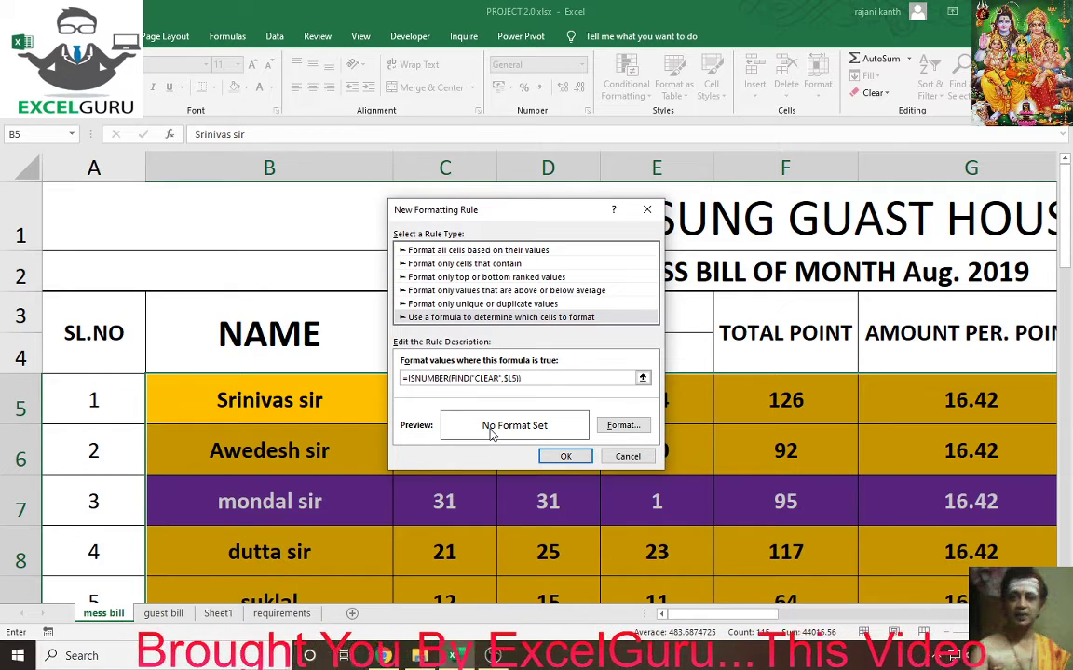
# Format matching rows with bold white text on a red fill.
pyautogui.click(620, 425)
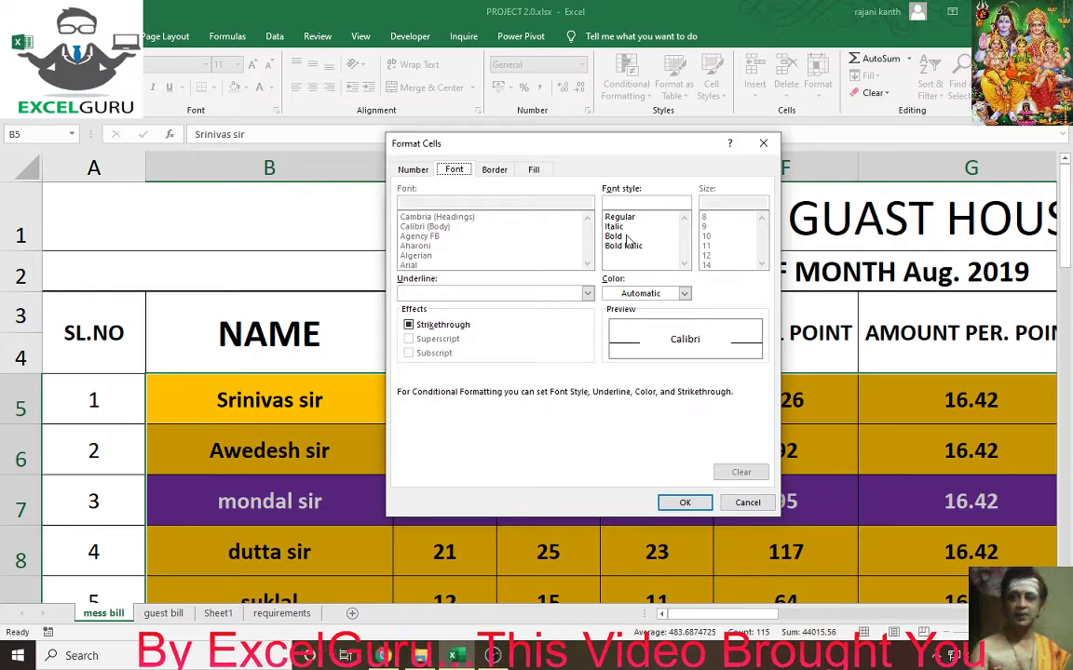
pyautogui.click(623, 236)
pyautogui.click(494, 169)
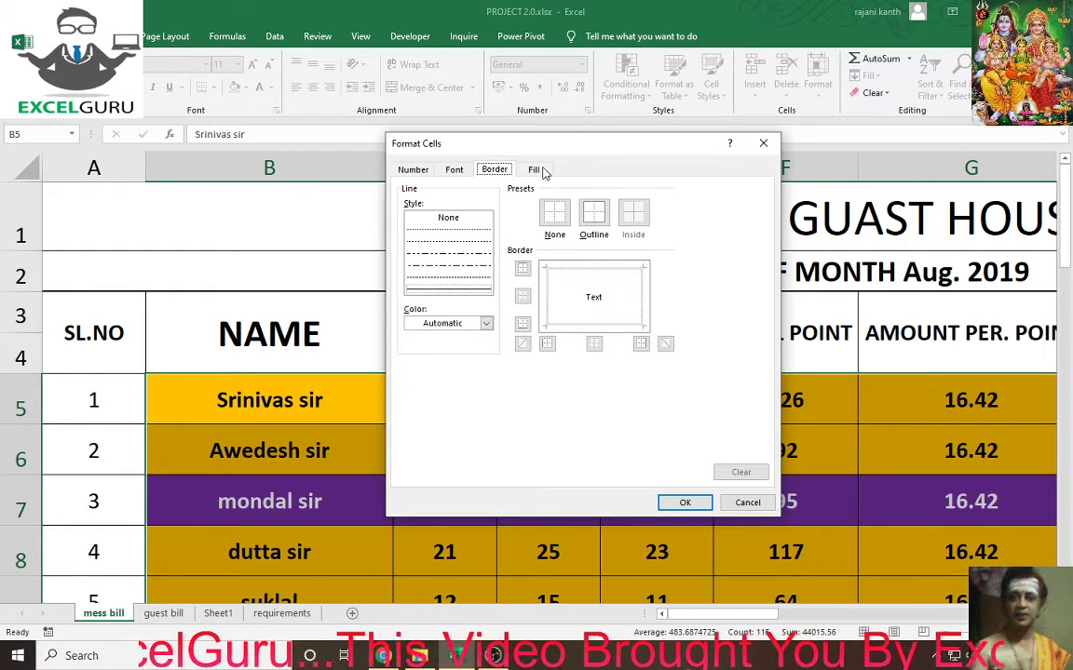
pyautogui.click(536, 170)
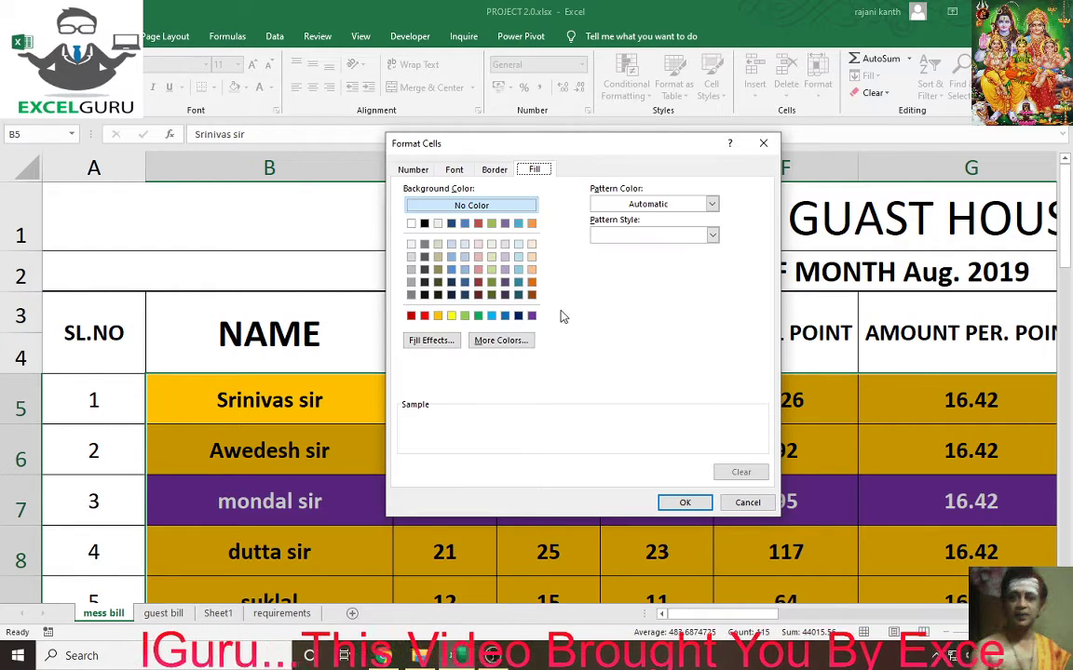
pyautogui.click(424, 316)
pyautogui.click(412, 169)
pyautogui.click(454, 169)
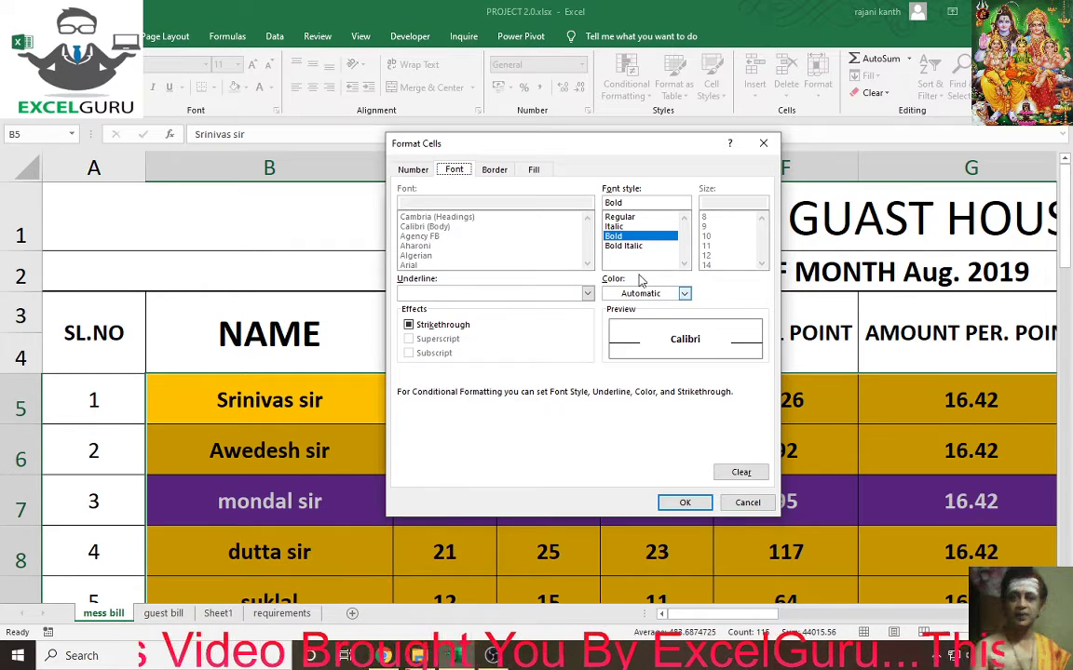
pyautogui.click(683, 293)
pyautogui.click(611, 345)
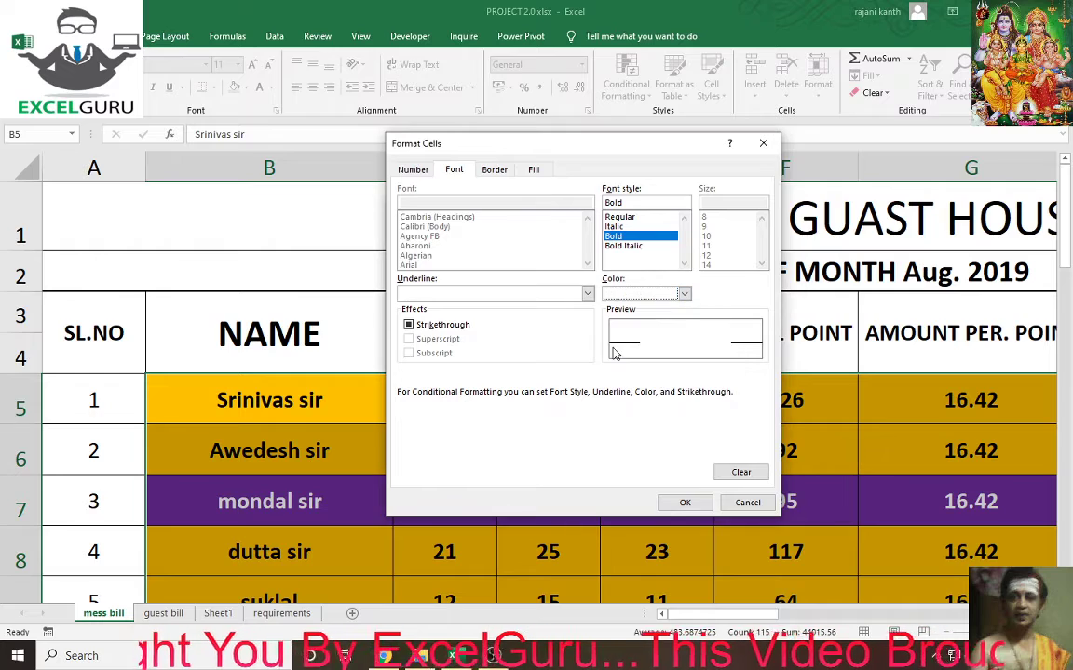
pyautogui.click(684, 502)
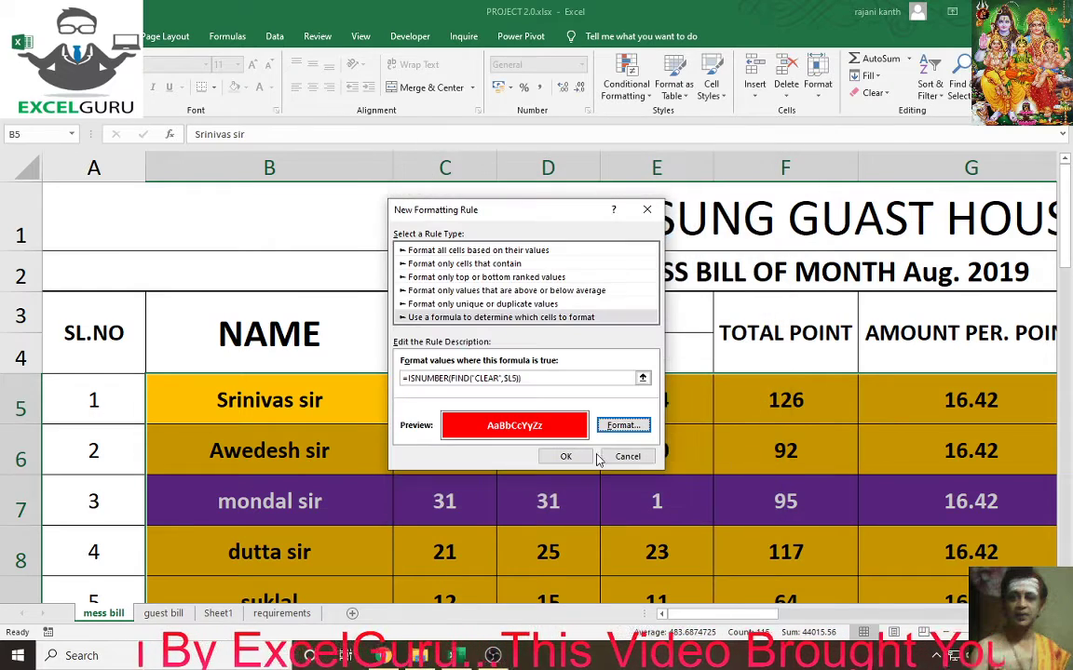
# Save the new rule, apply it, and close the Rules Manager.
pyautogui.click(566, 456)
pyautogui.click(779, 448)
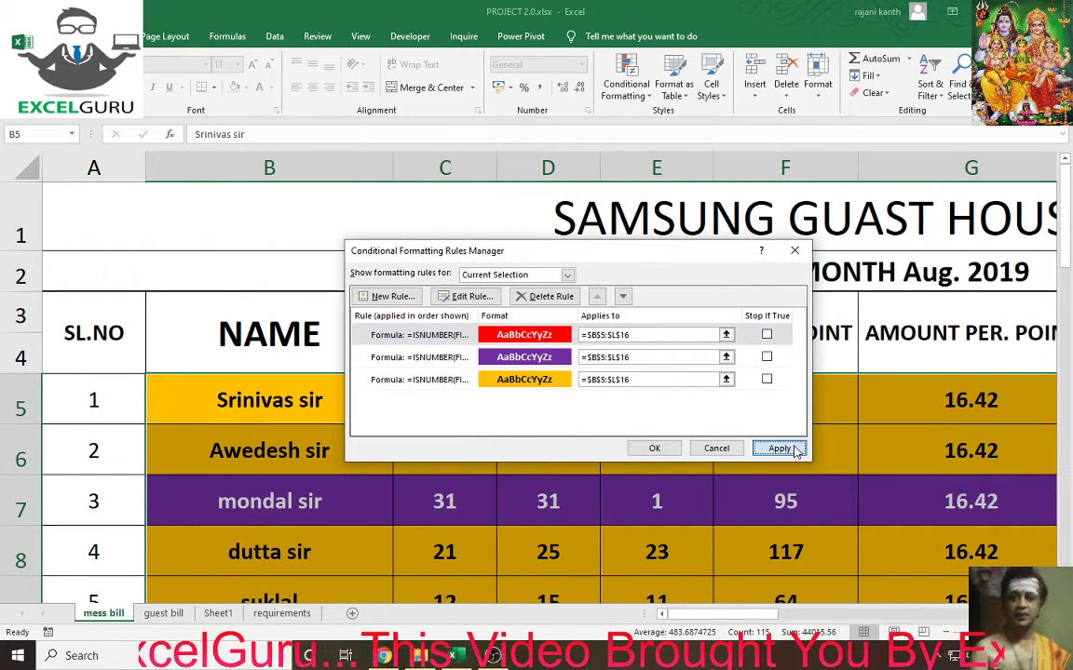
pyautogui.click(651, 448)
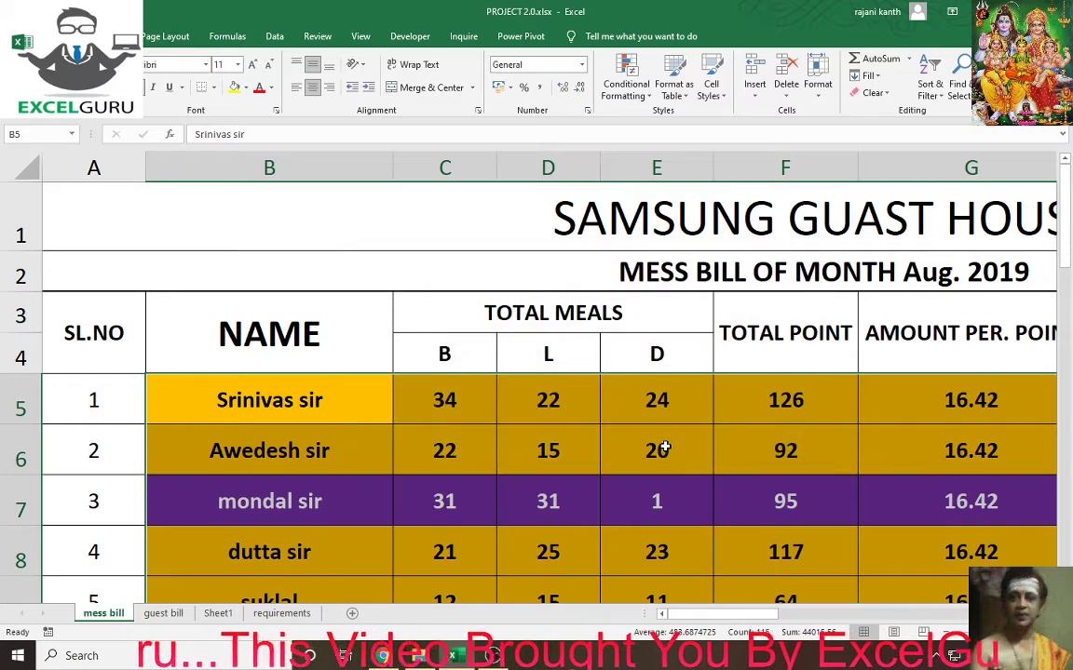
pyautogui.scroll(-2, 665, 447)
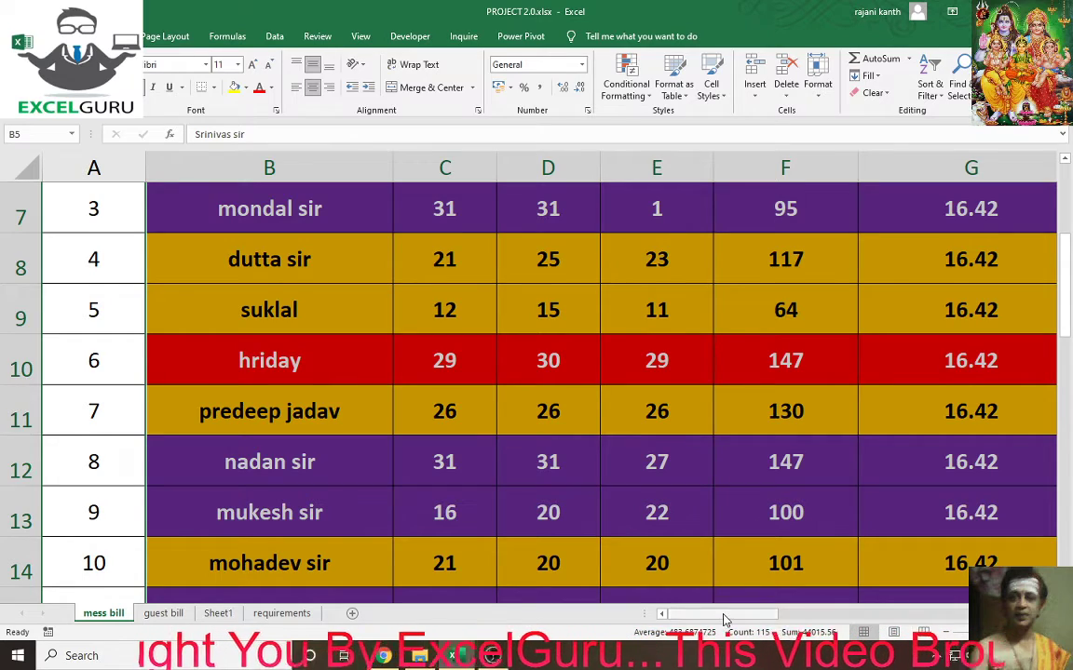
pyautogui.moveTo(731, 614); pyautogui.dragTo(883, 622)
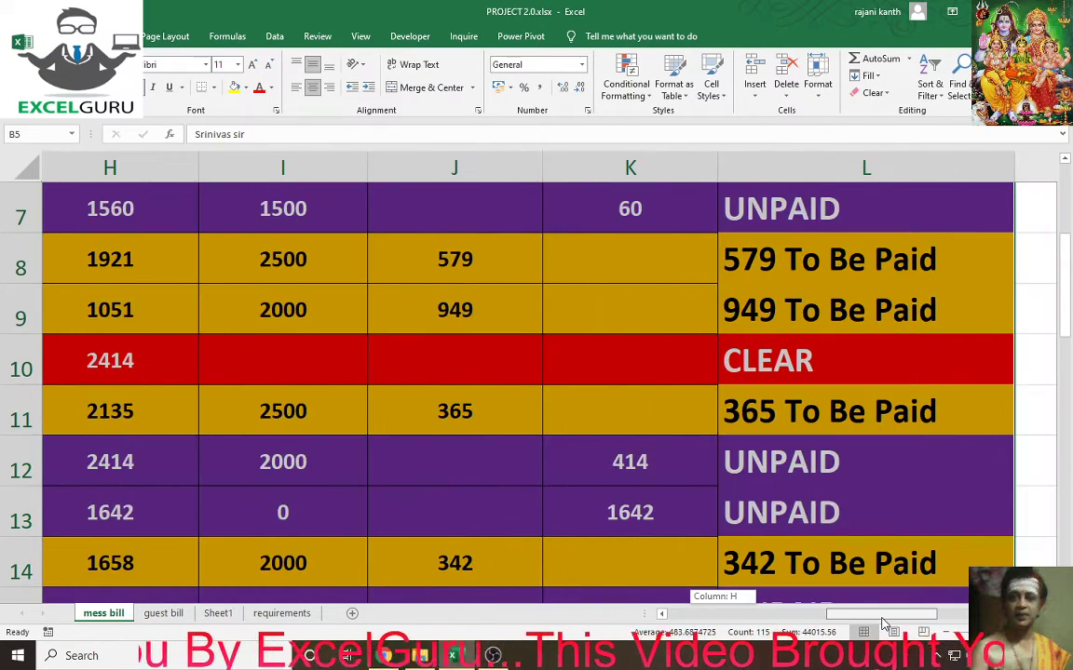
pyautogui.moveTo(883, 622)
pyautogui.mouseDown()
pyautogui.moveTo(674, 624)
pyautogui.moveTo(959, 624)
pyautogui.moveTo(773, 623)
pyautogui.mouseUp()
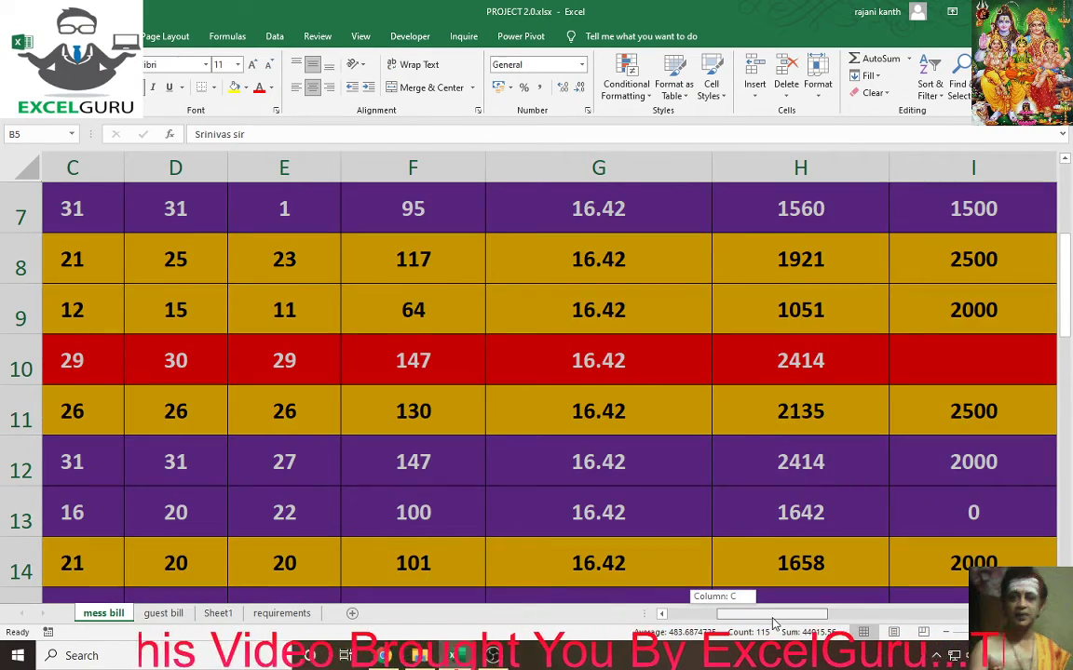